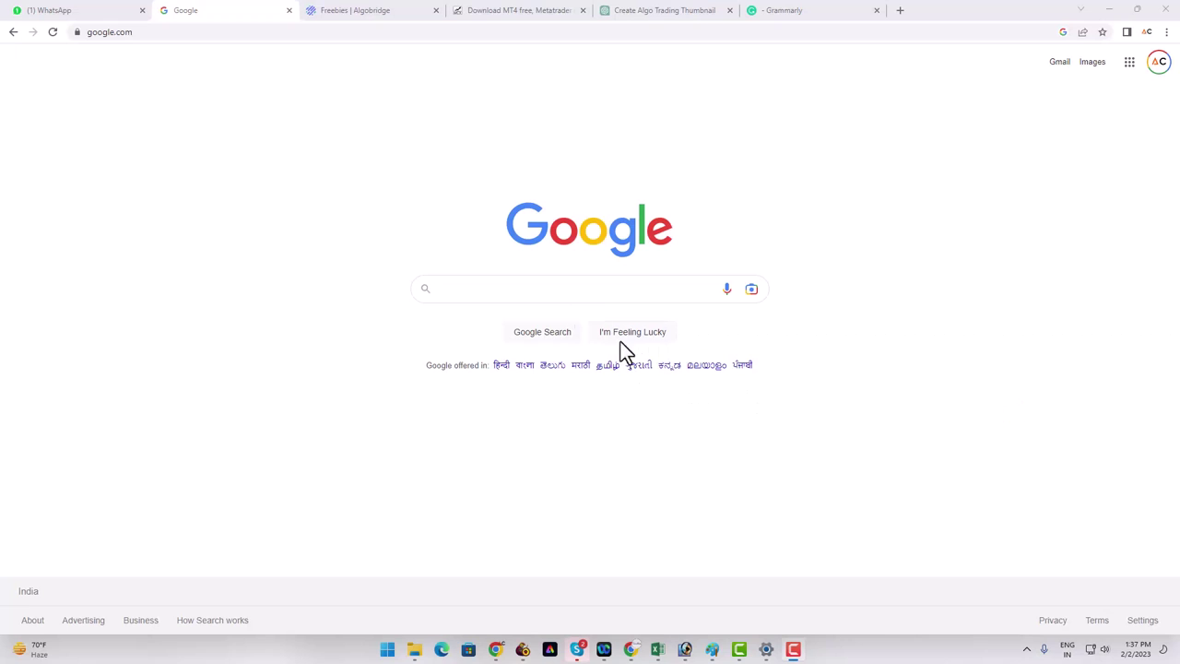
# Search Google for 'algobridge', open the Algobridge site and go to its Login page.
pyautogui.click(564, 295)
pyautogui.write('a')
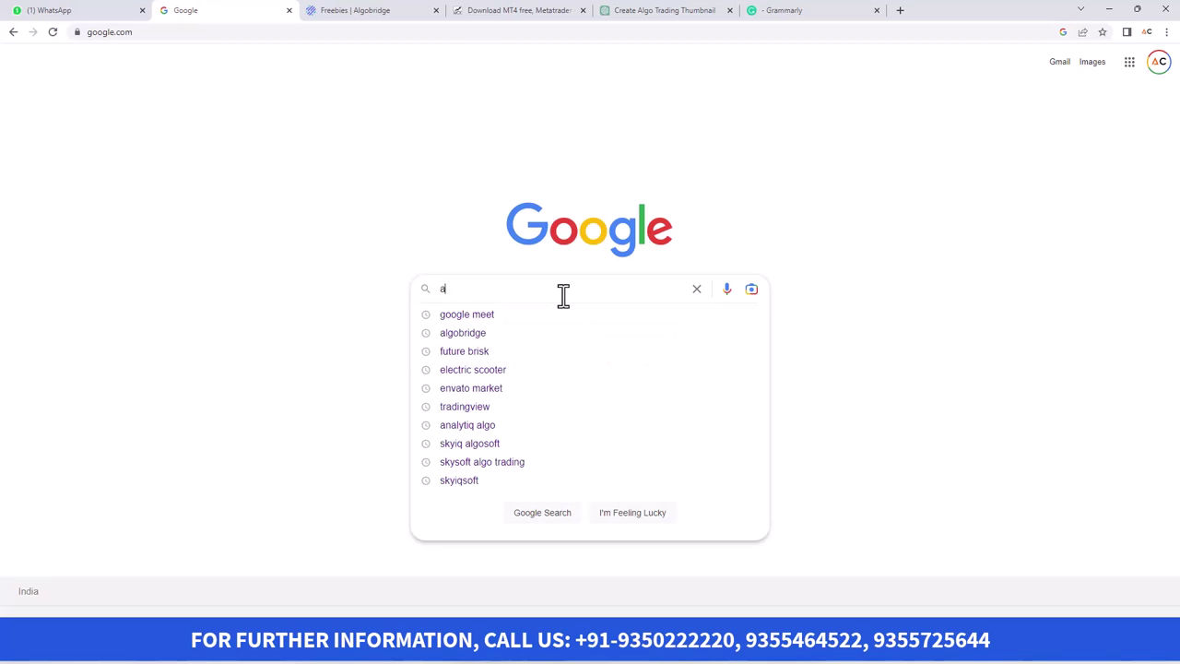
pyautogui.write('lgobridge')
pyautogui.press('Return')
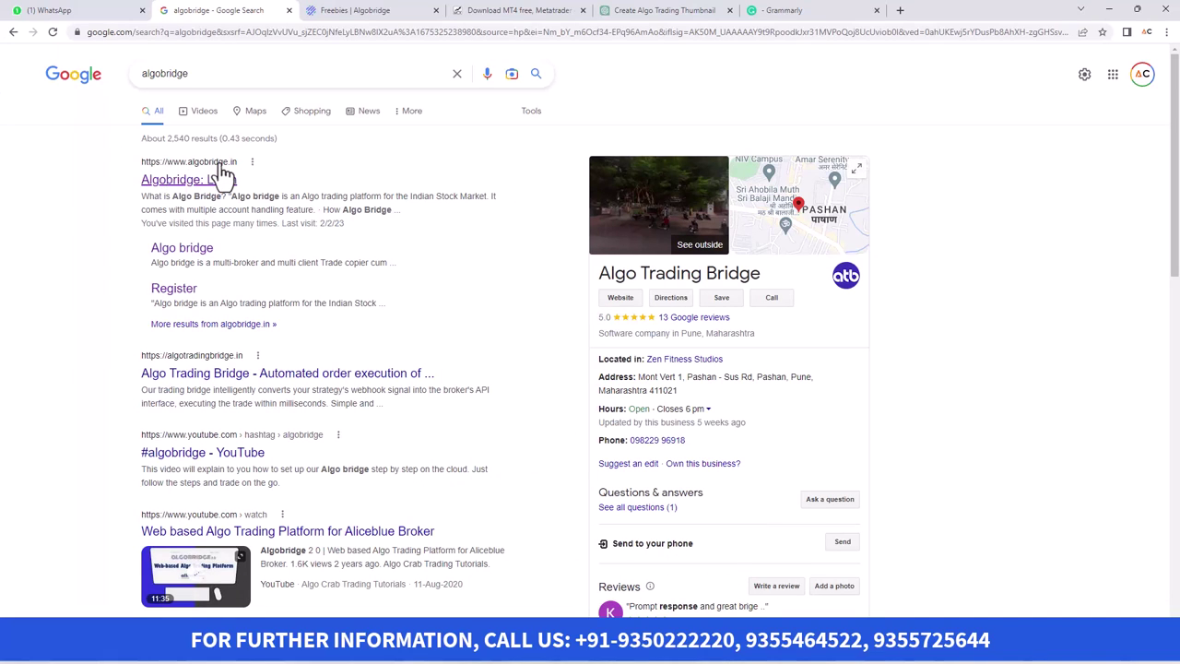
pyautogui.click(175, 248)
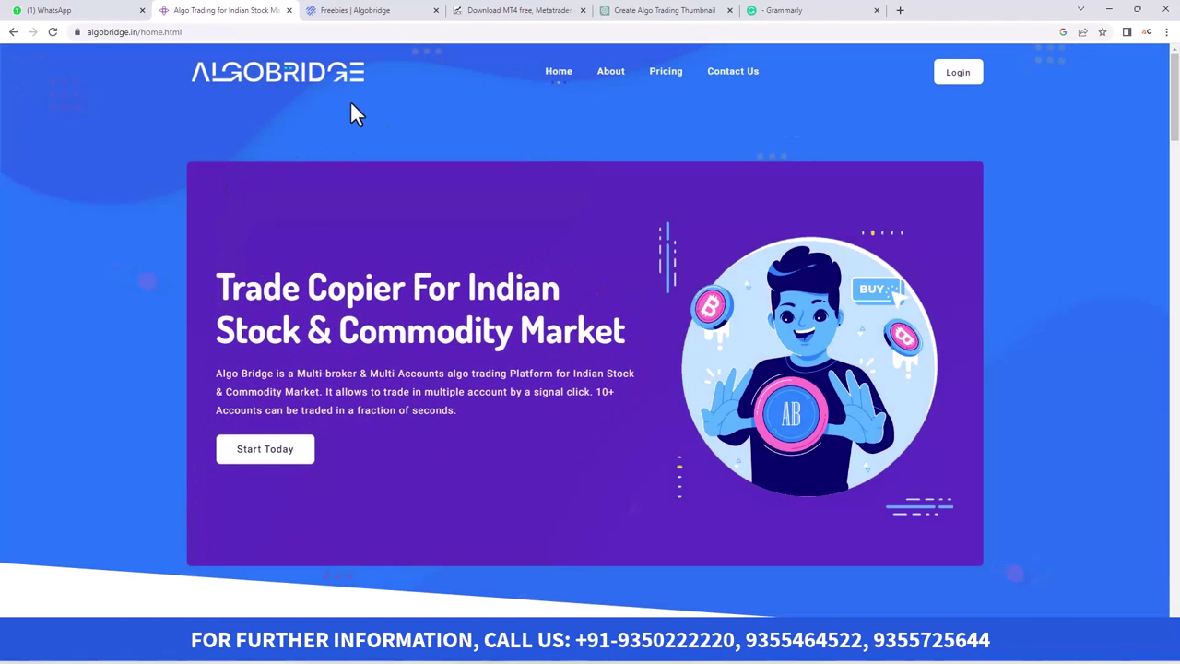
pyautogui.click(949, 77)
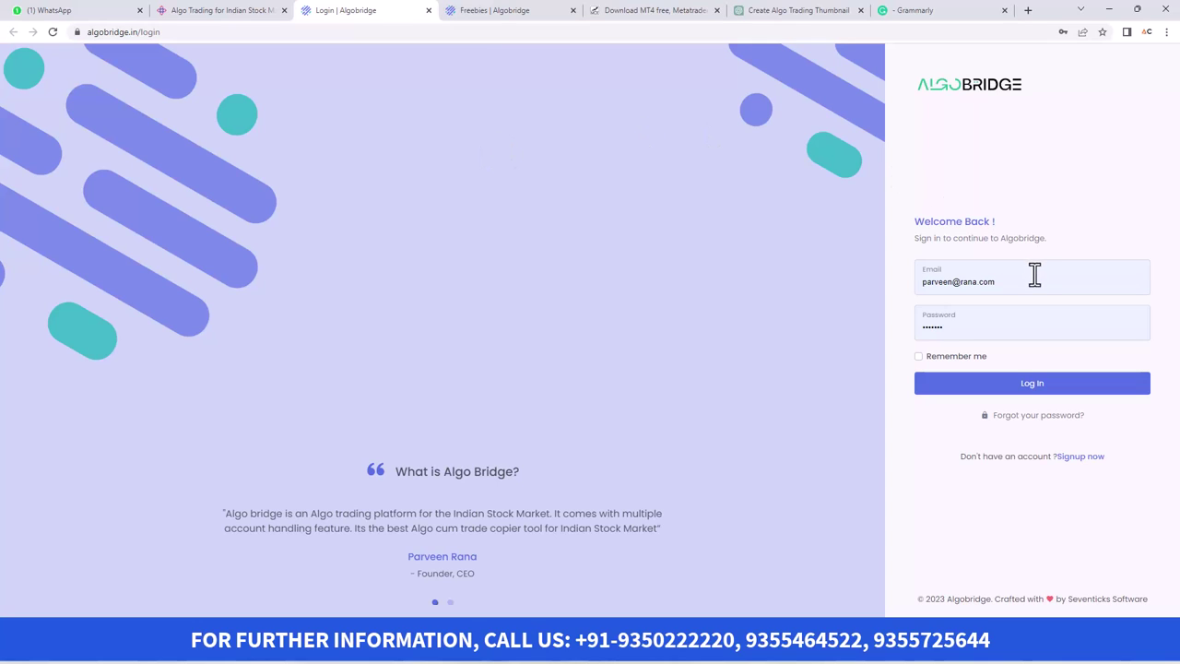
# Visit the signup page, return to Login, and sign in with the saved account e-mail.
pyautogui.click(1078, 458)
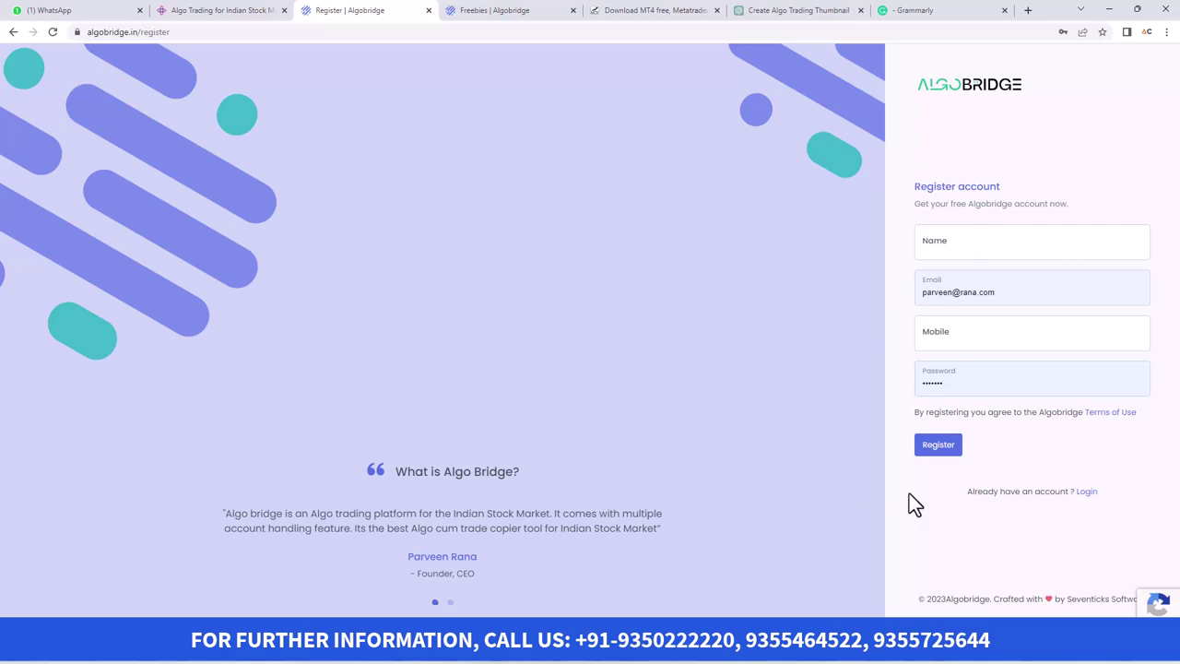
pyautogui.click(1086, 491)
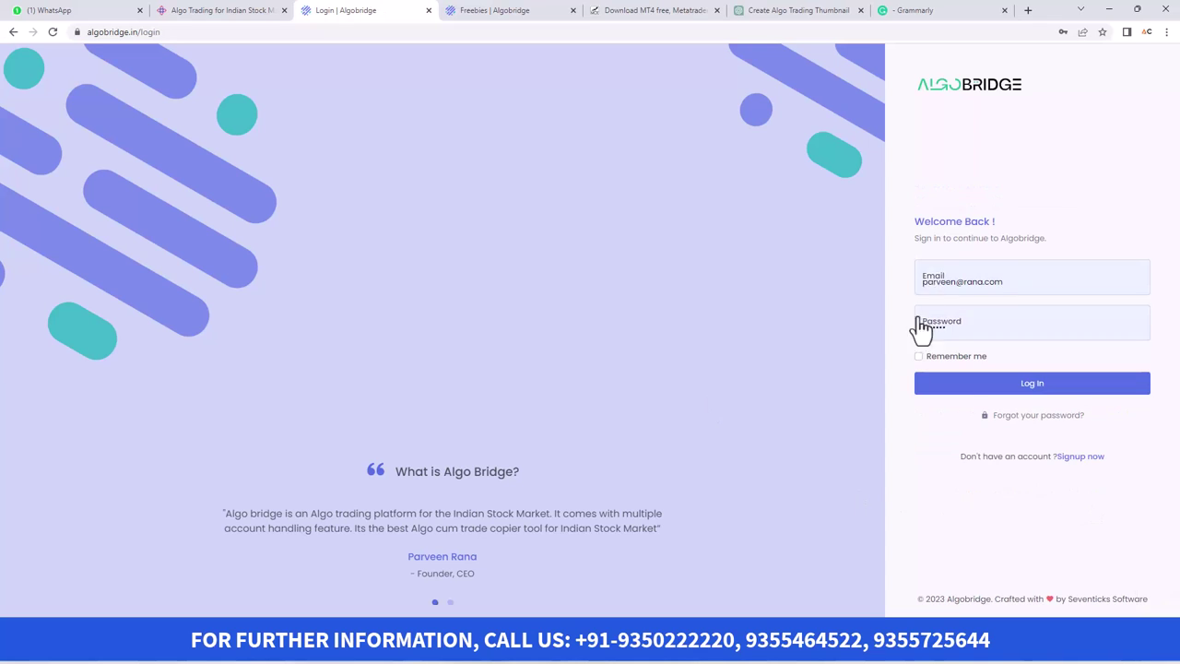
pyautogui.tripleClick(998, 285)
pyautogui.write('se')
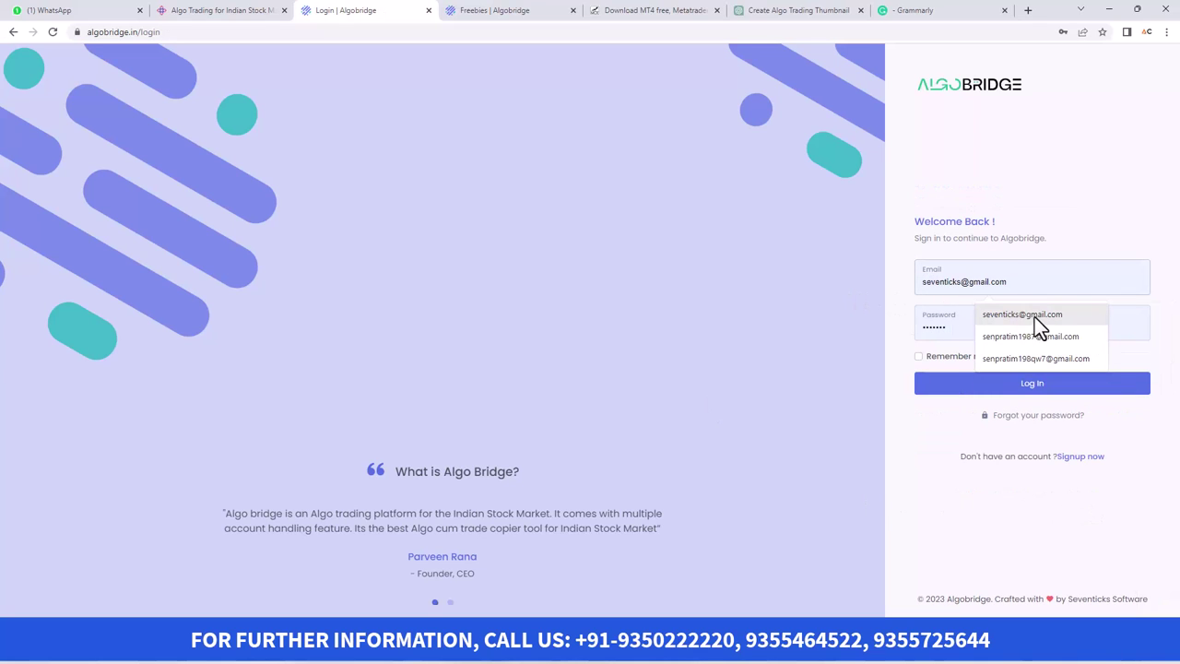
pyautogui.click(1023, 316)
pyautogui.press('Return')
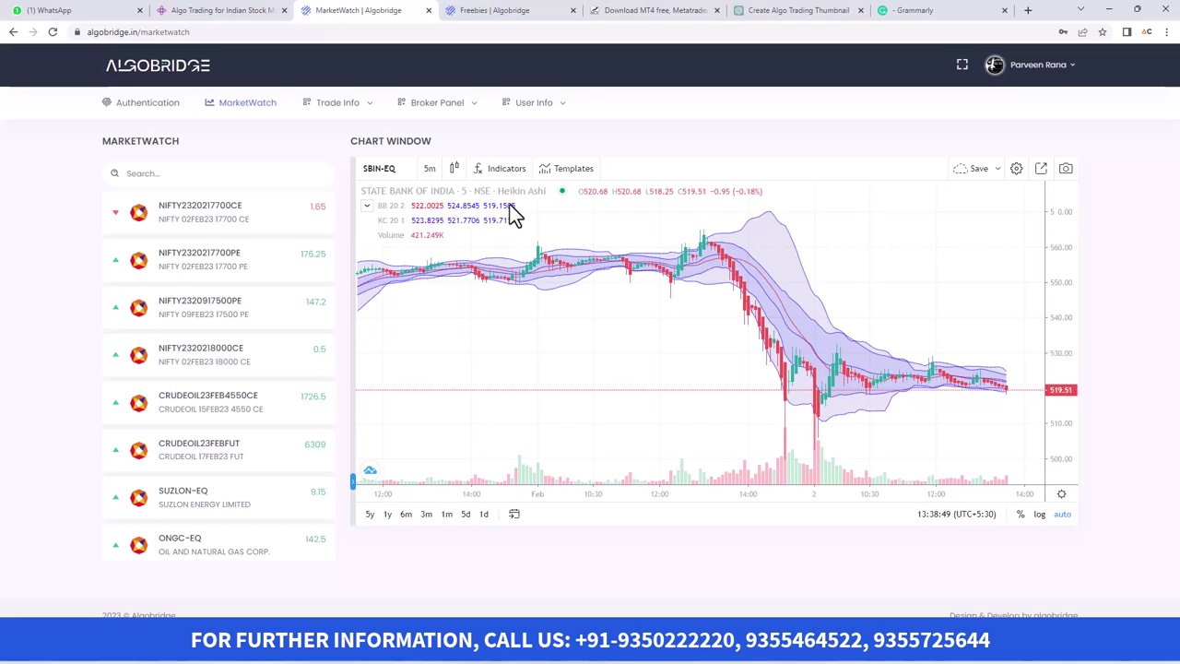
# On the Authentication page, replace the old TOTP value with the current code.
pyautogui.click(147, 104)
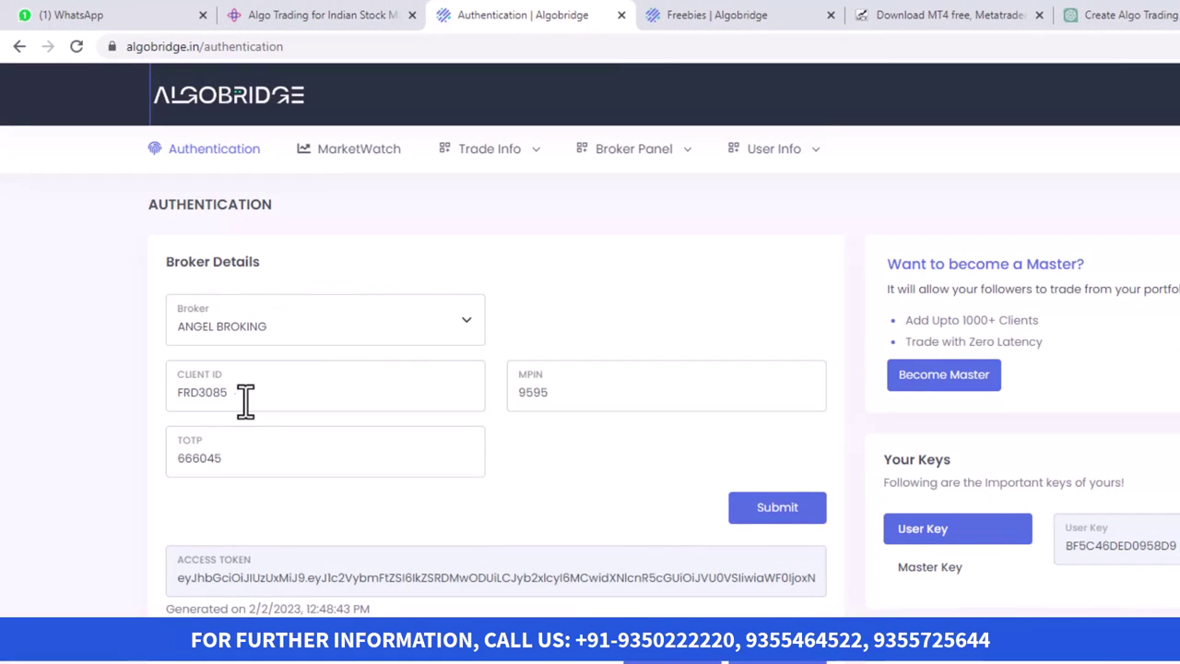
pyautogui.moveTo(246, 398); pyautogui.dragTo(156, 402)
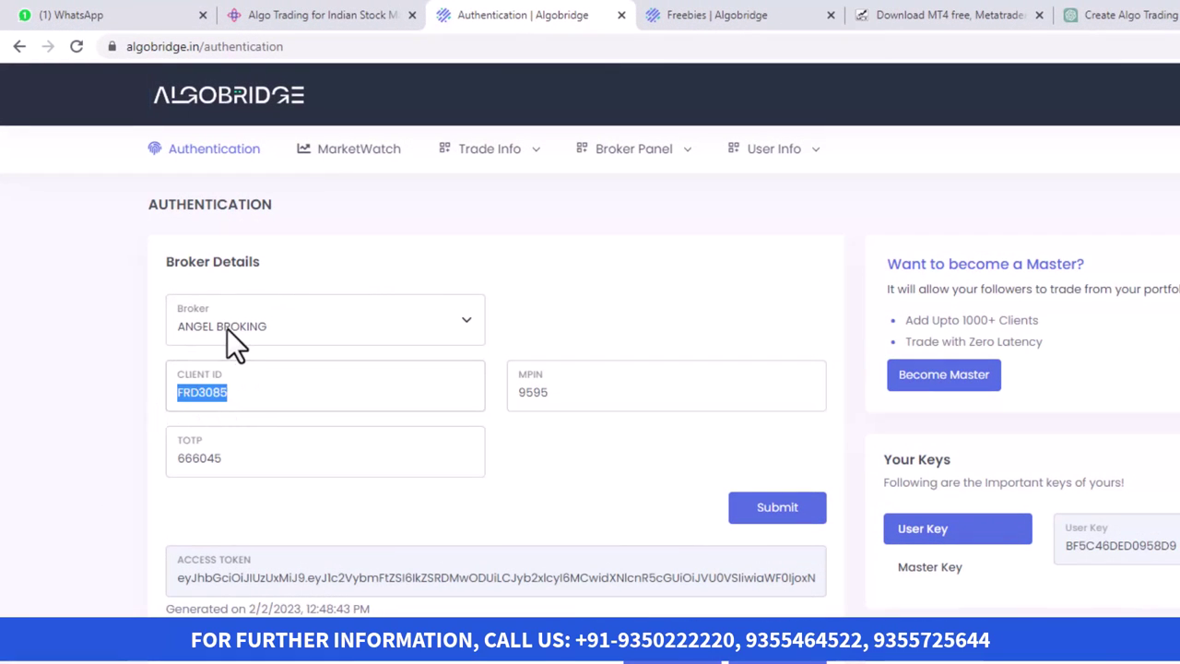
pyautogui.moveTo(600, 403); pyautogui.dragTo(400, 409)
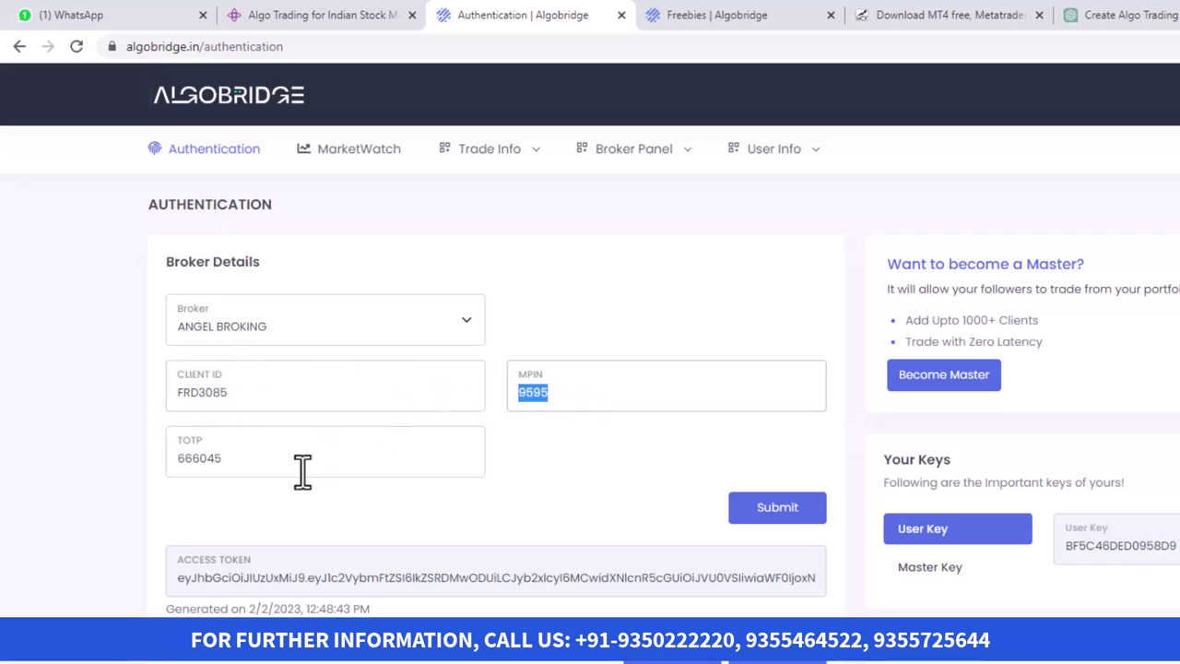
pyautogui.moveTo(302, 471); pyautogui.dragTo(70, 471)
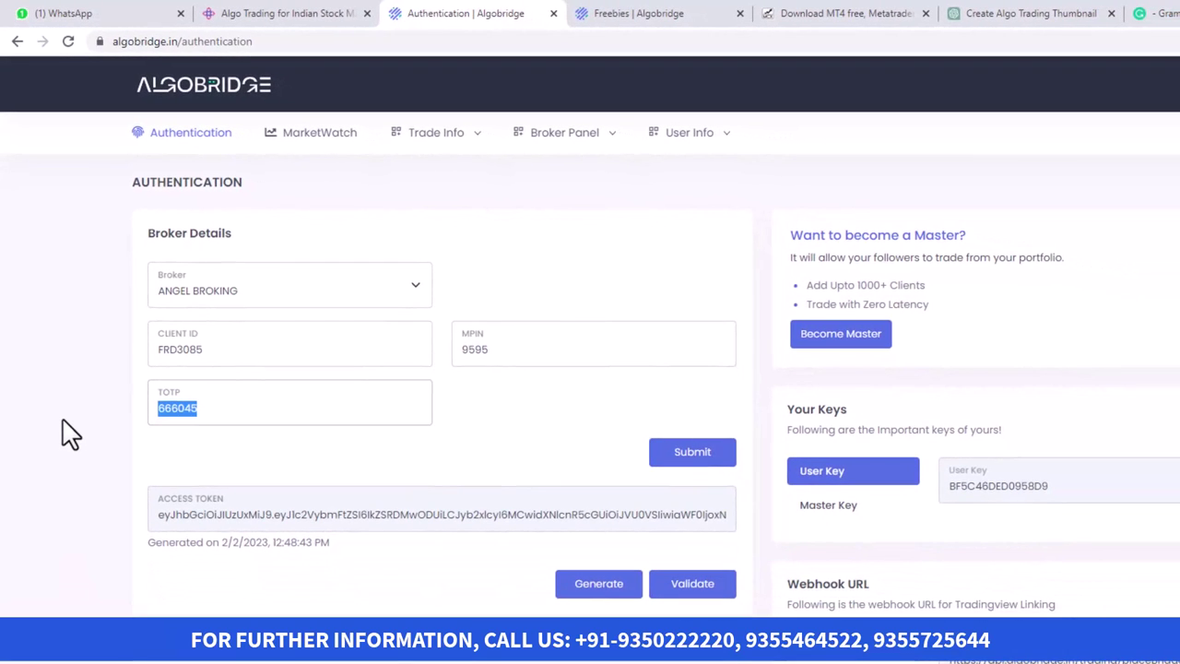
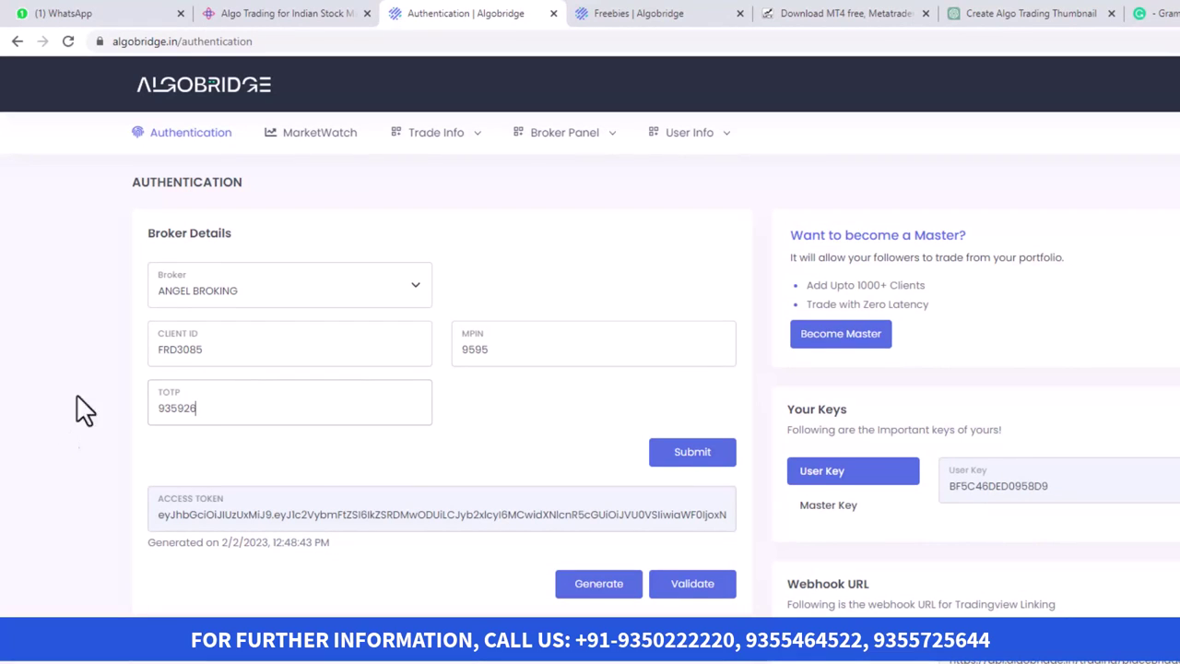
# Submit the Angel Broking credentials and generate a new access token dated 2/2/2023, 1:39:20 PM.
pyautogui.click(682, 453)
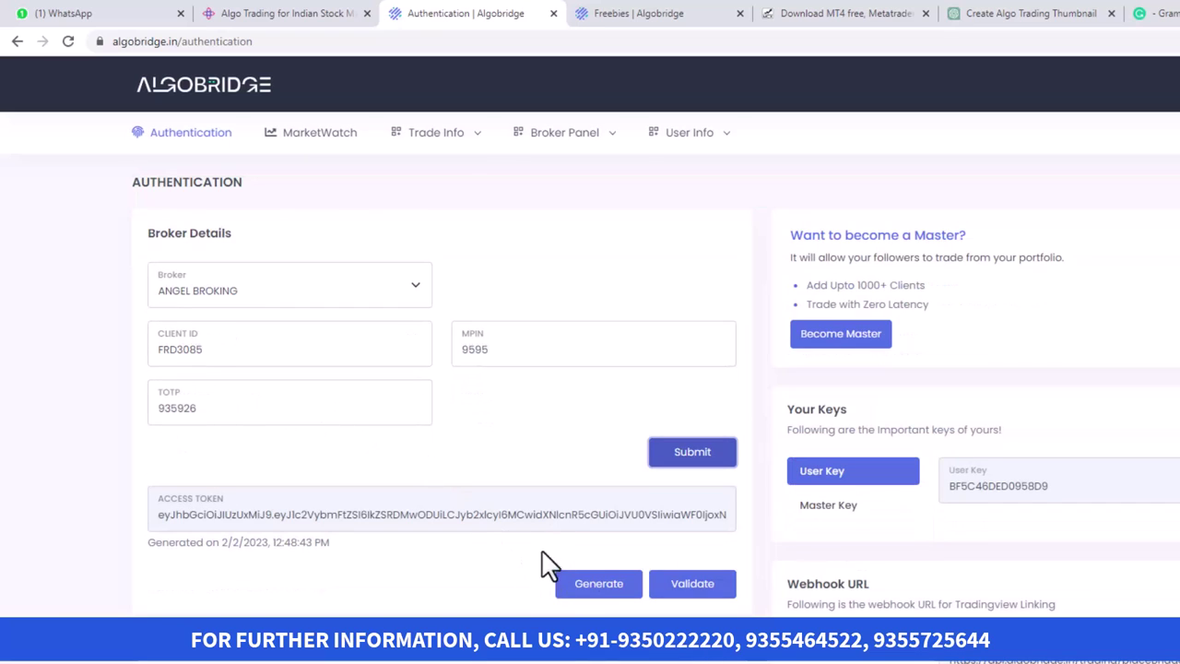
pyautogui.click(598, 583)
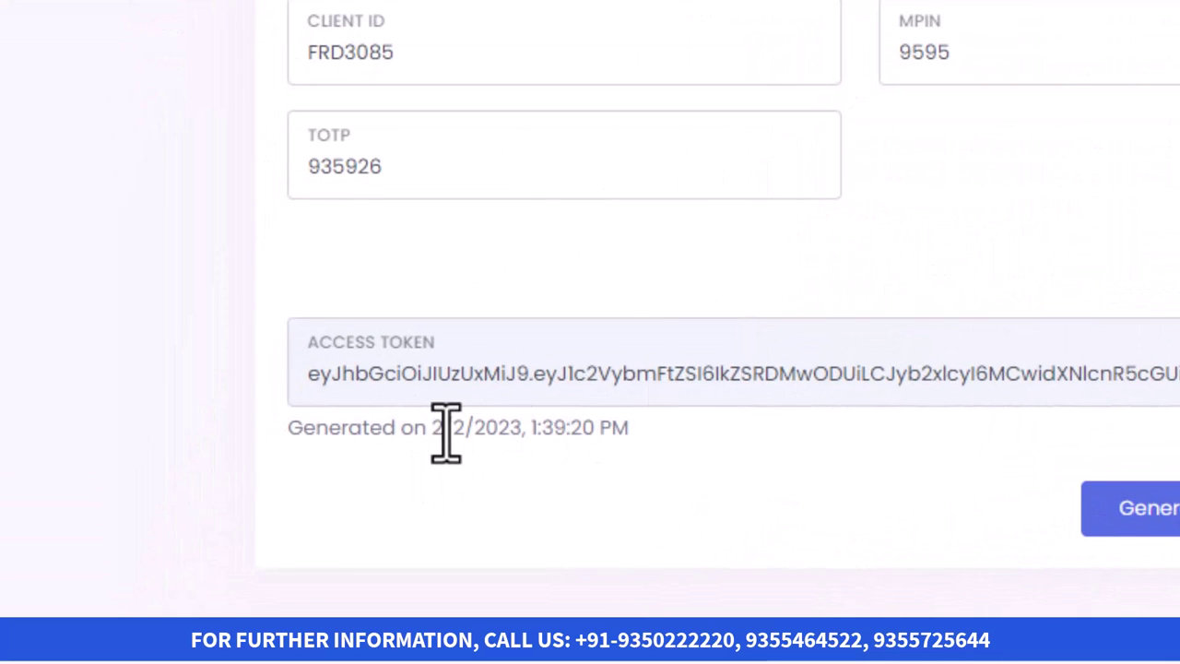
pyautogui.moveTo(428, 429); pyautogui.dragTo(644, 443)
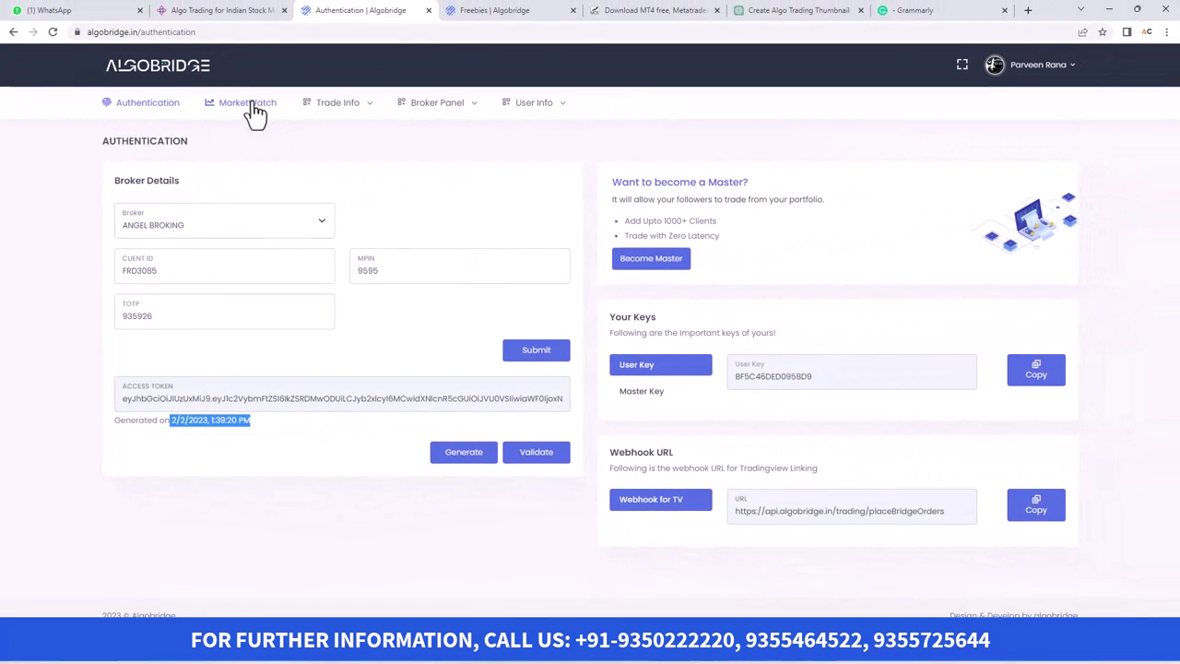
# Place an intraday MIS market order for ONGC-EQ from the MarketWatch list.
pyautogui.click(254, 106)
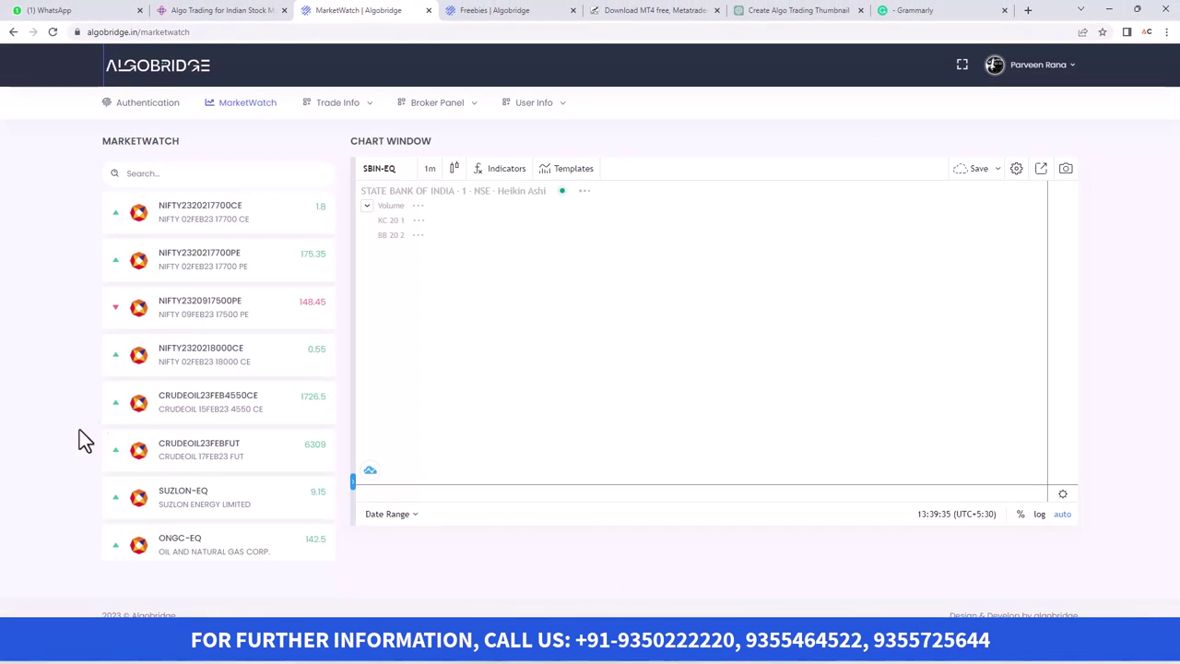
pyautogui.scroll(-2, 235, 400)
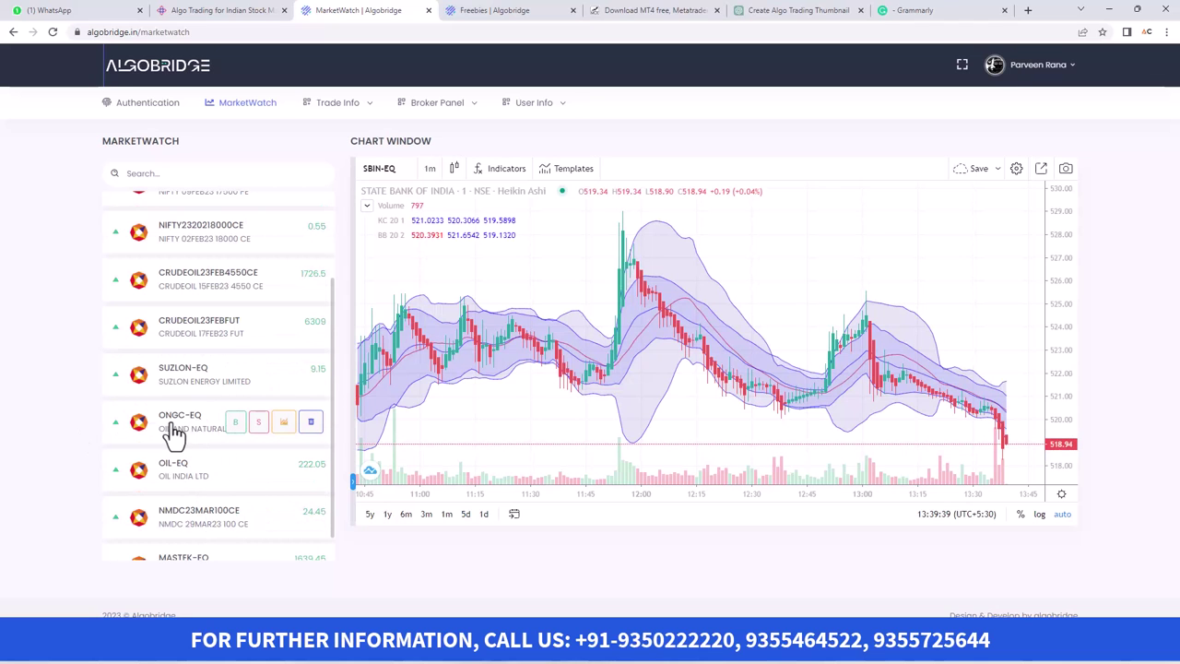
pyautogui.click(237, 424)
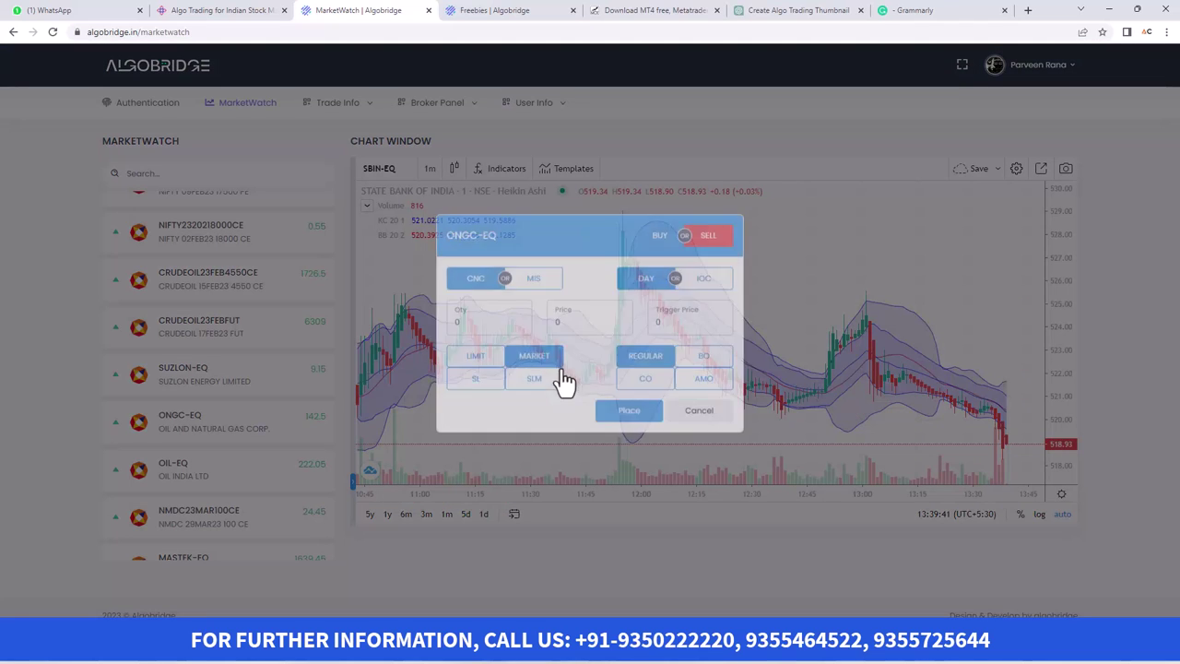
pyautogui.click(539, 294)
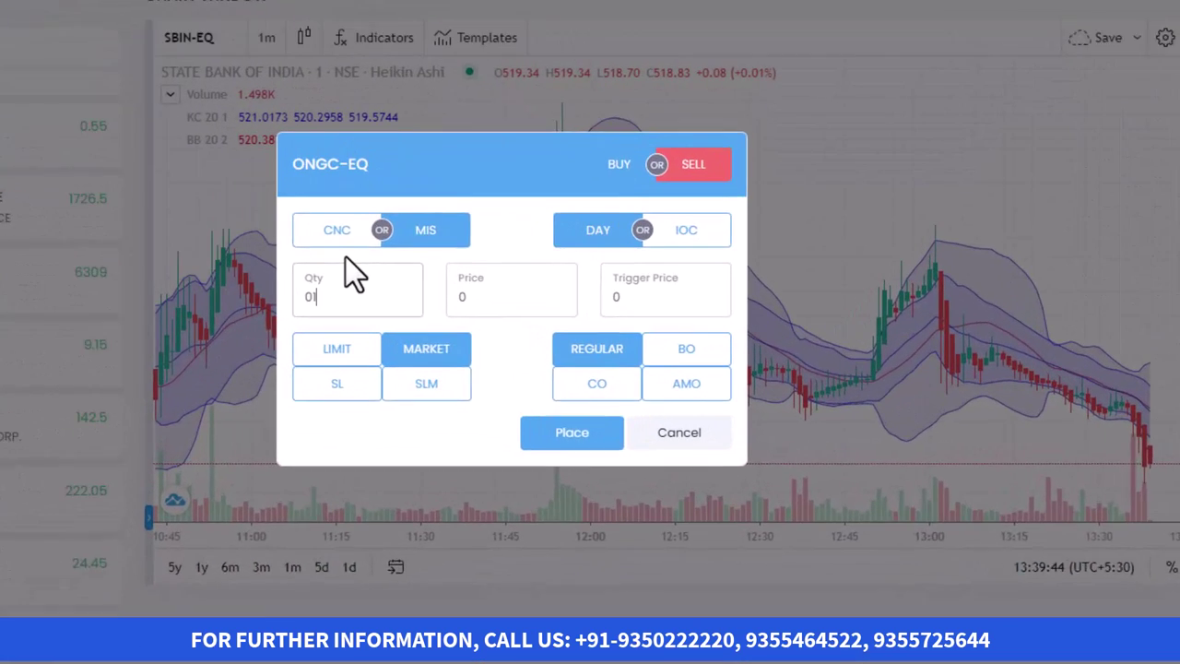
pyautogui.click(475, 294)
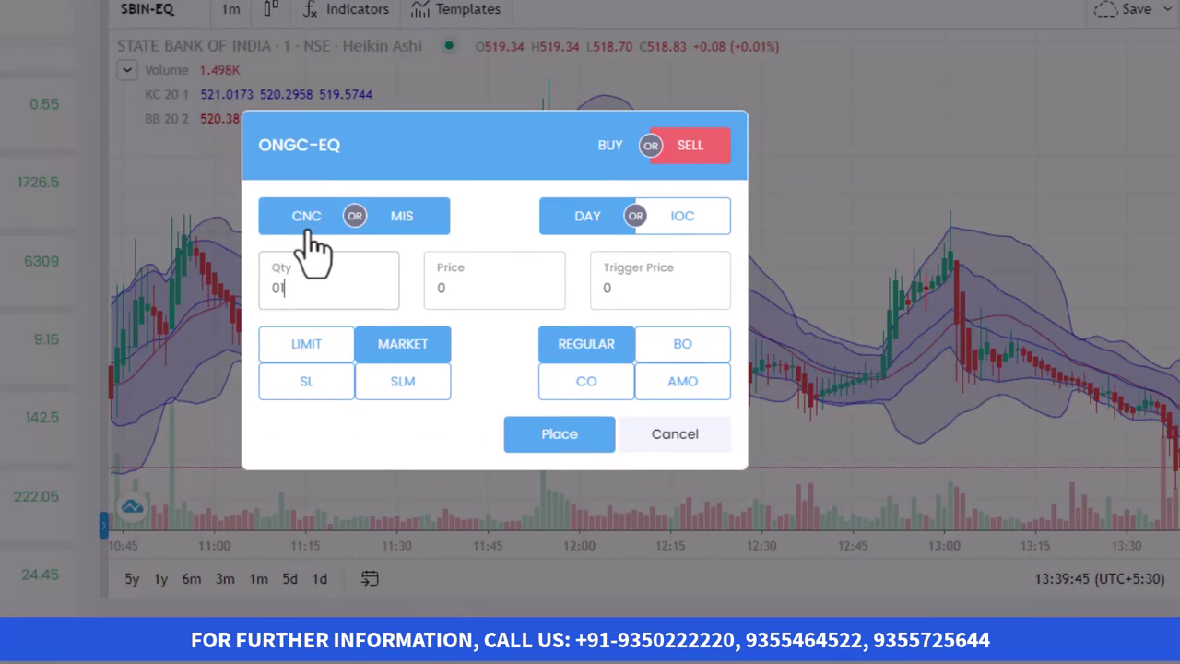
pyautogui.click(308, 231)
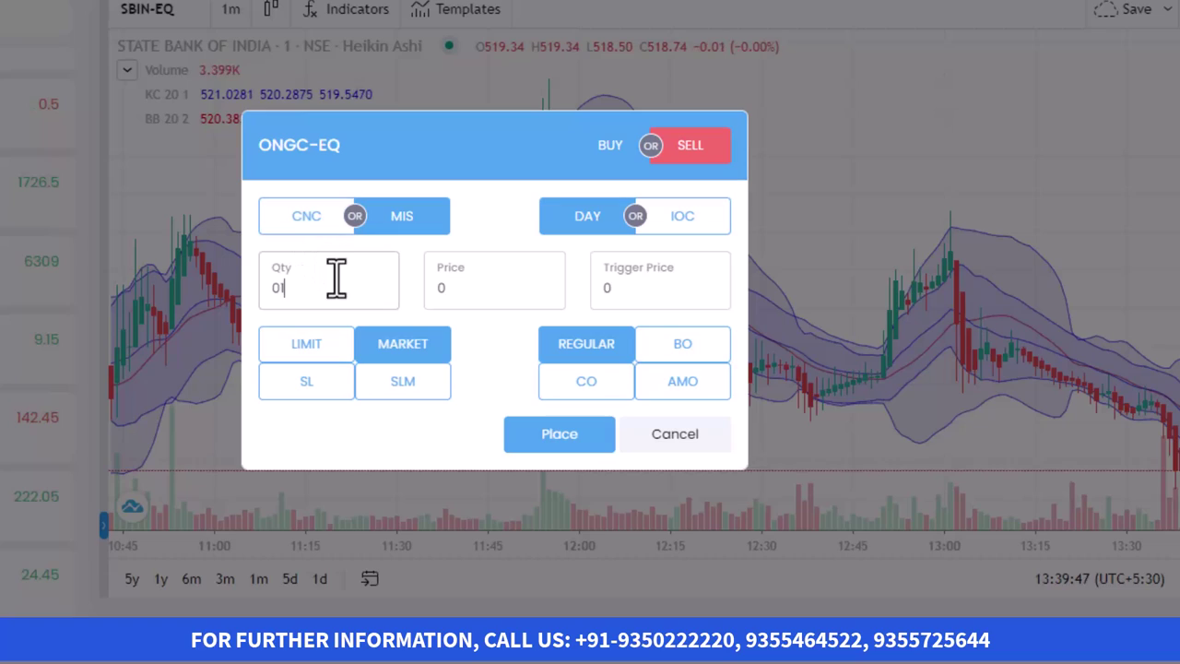
pyautogui.click(553, 446)
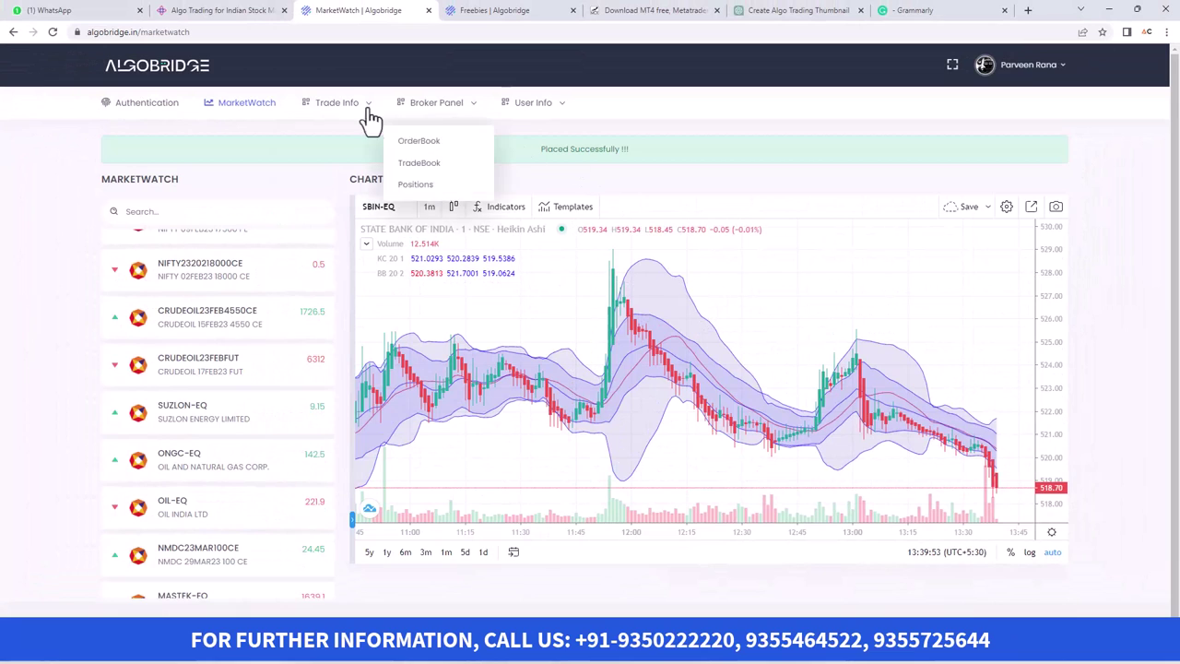
# Check the new ONGC-EQ order row, quantity and price in the OrderBook.
pyautogui.moveTo(445, 115)
pyautogui.click(421, 136)
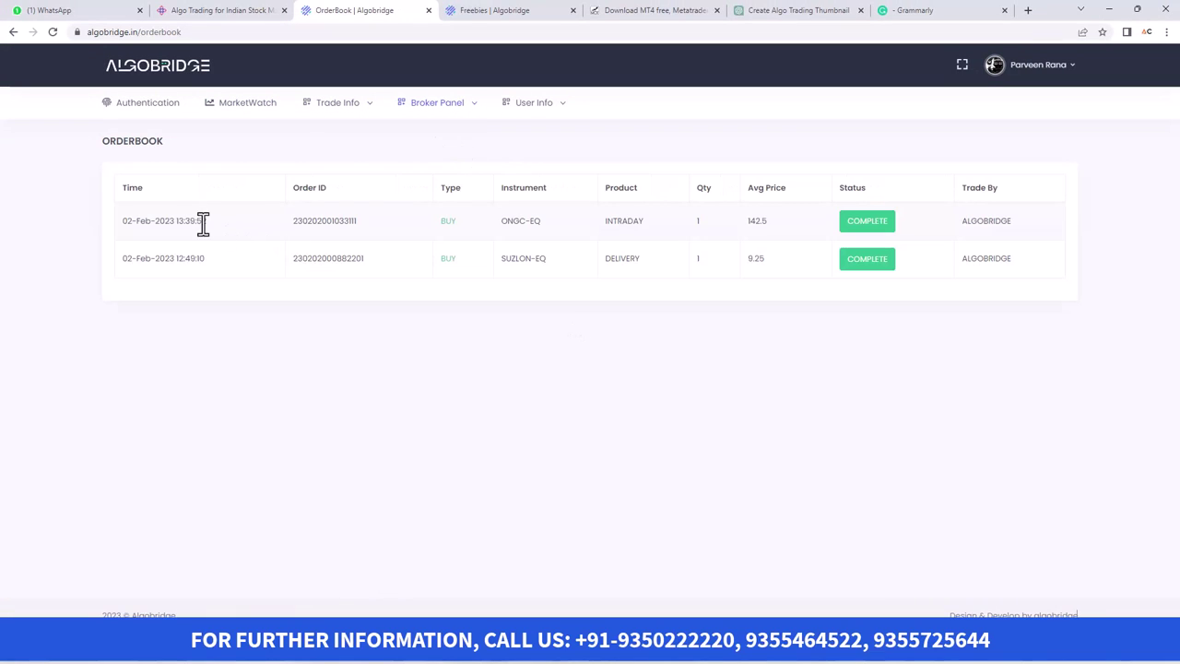
pyautogui.moveTo(123, 223); pyautogui.dragTo(675, 237)
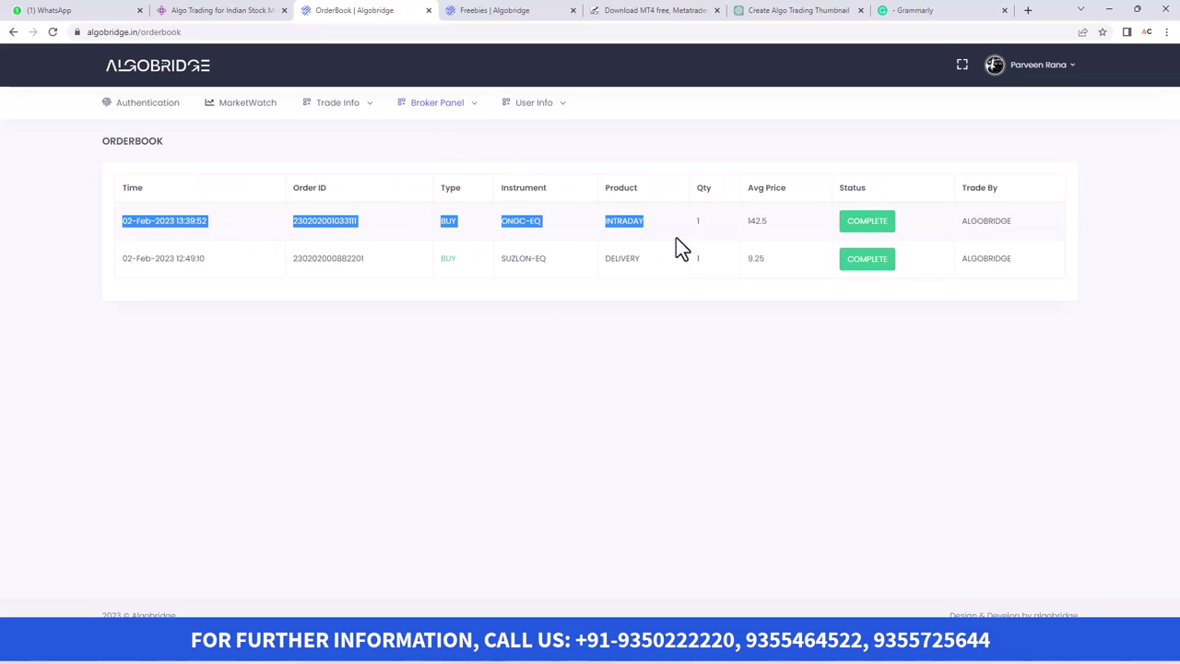
pyautogui.moveTo(751, 223); pyautogui.dragTo(769, 220)
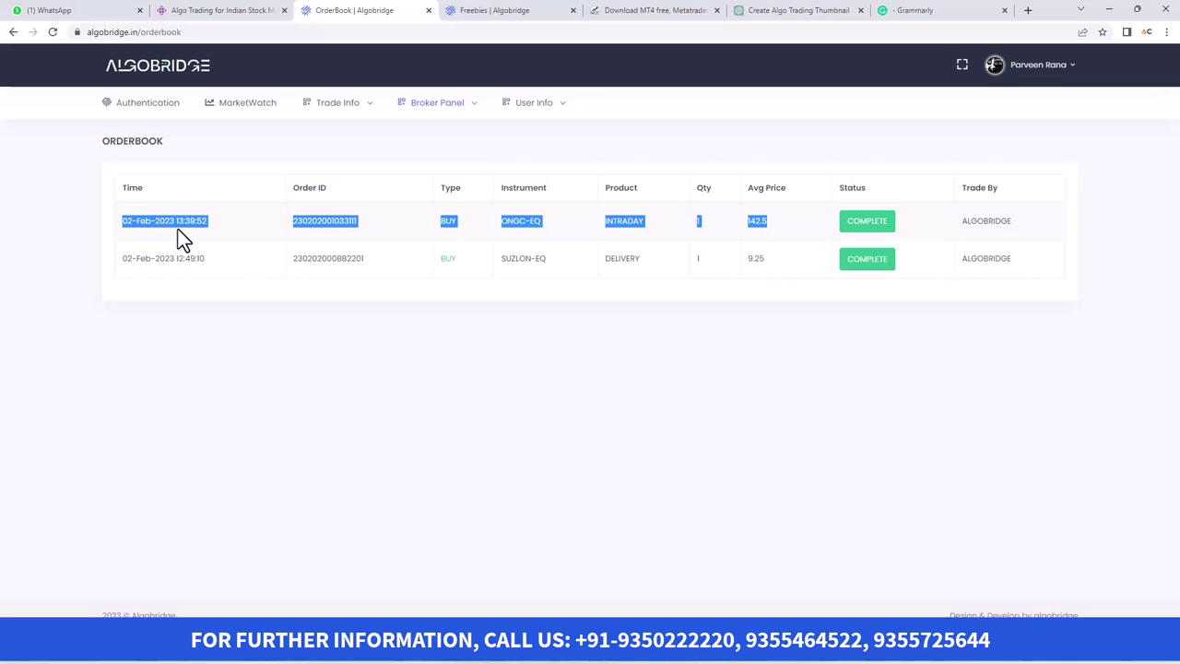
# Review the ONGC-EQ entry in the TradeBook and then the Positions list.
pyautogui.click(426, 103)
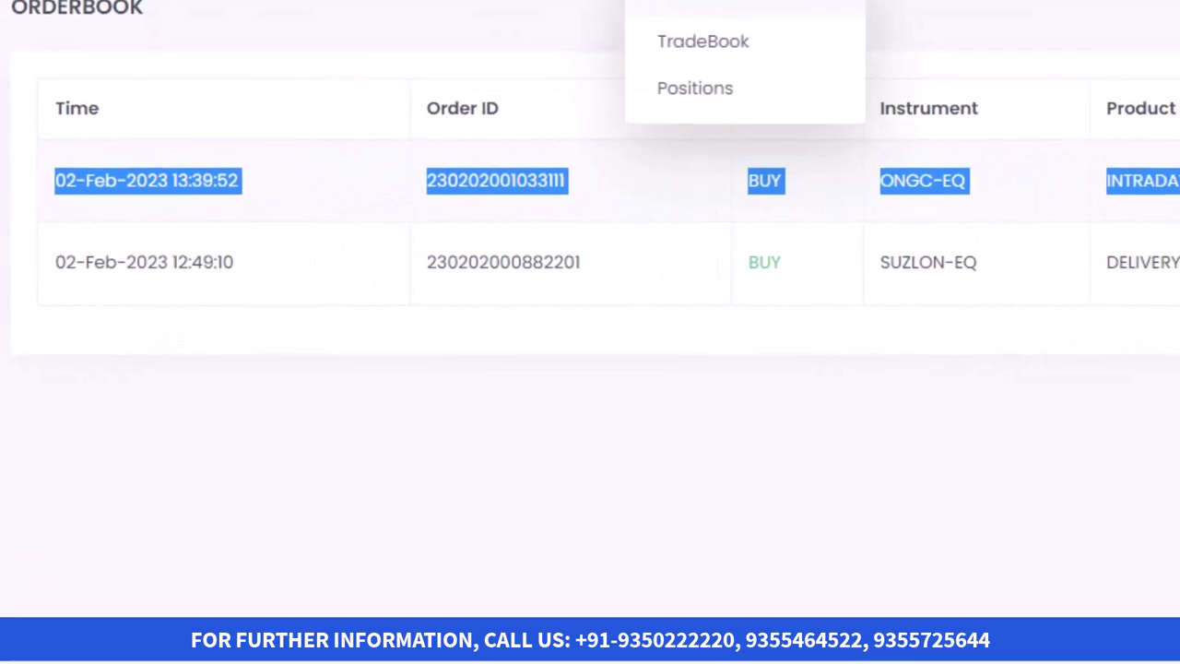
pyautogui.click(702, 40)
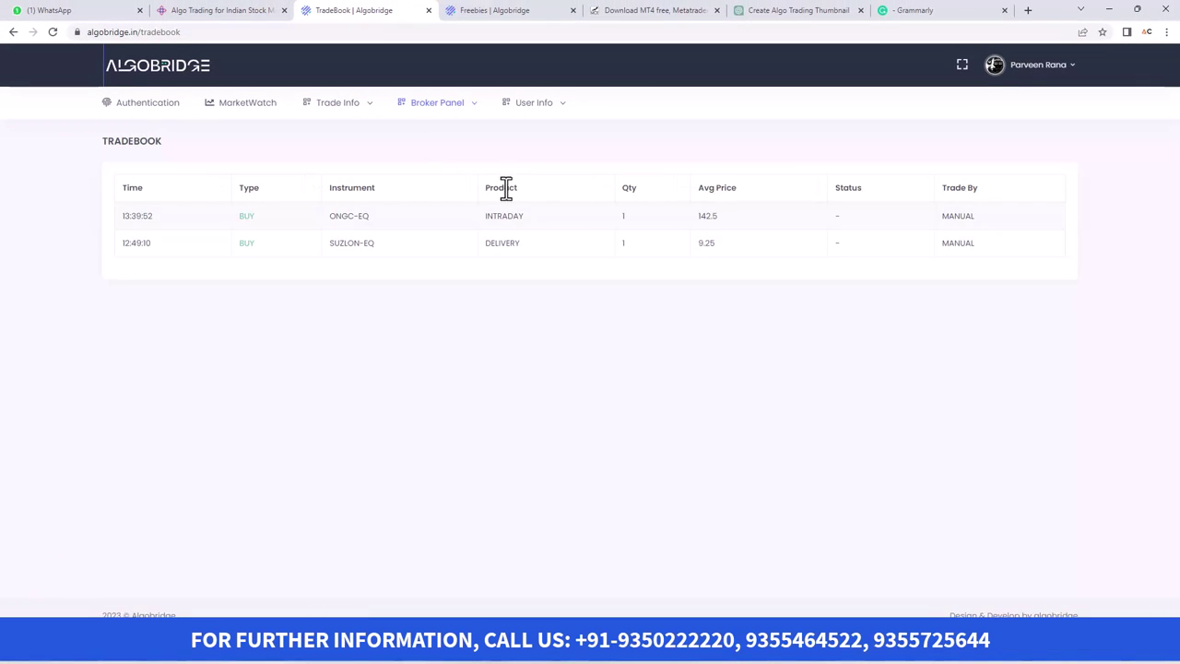
pyautogui.click(442, 104)
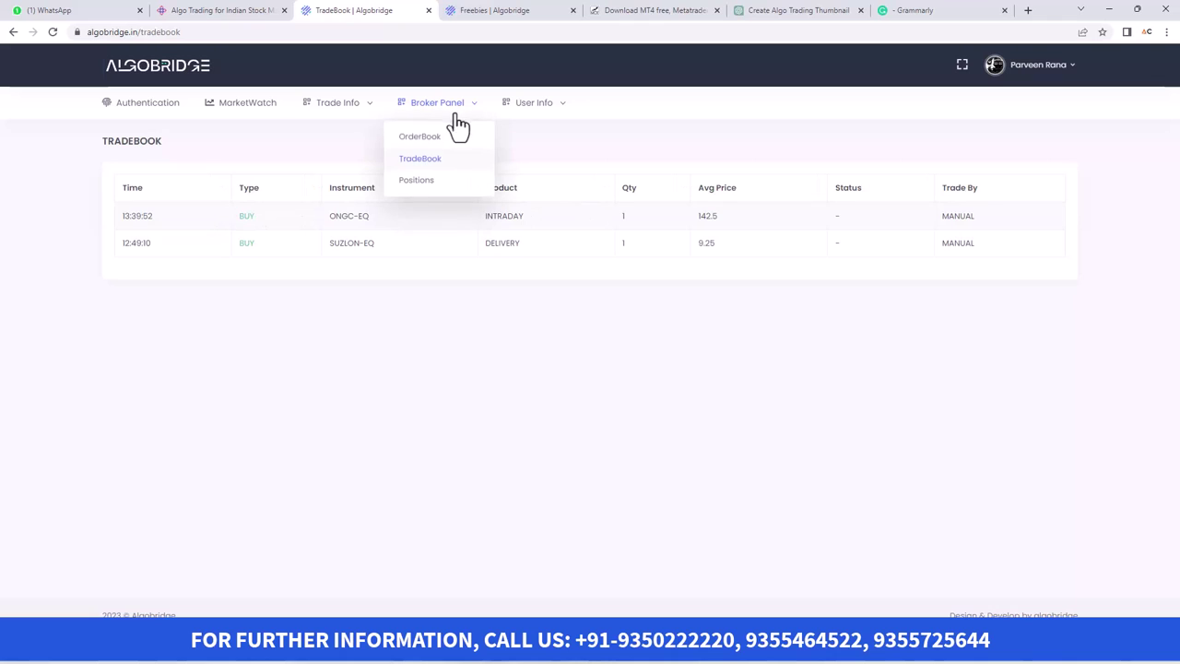
pyautogui.click(427, 183)
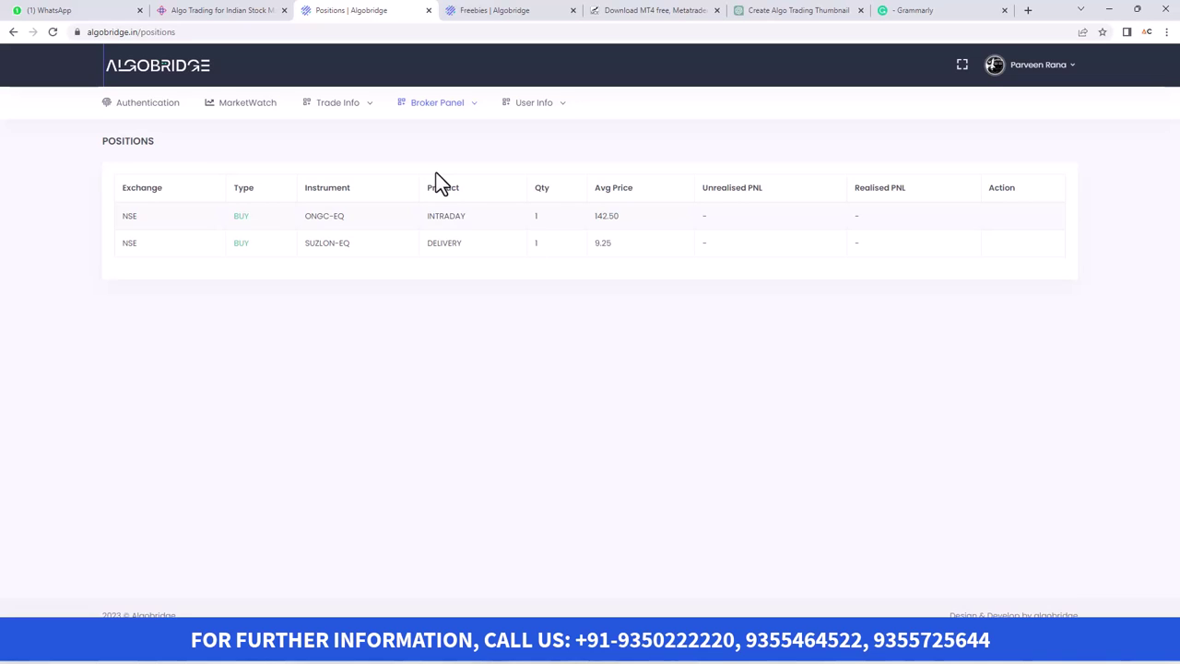
pyautogui.click(337, 102)
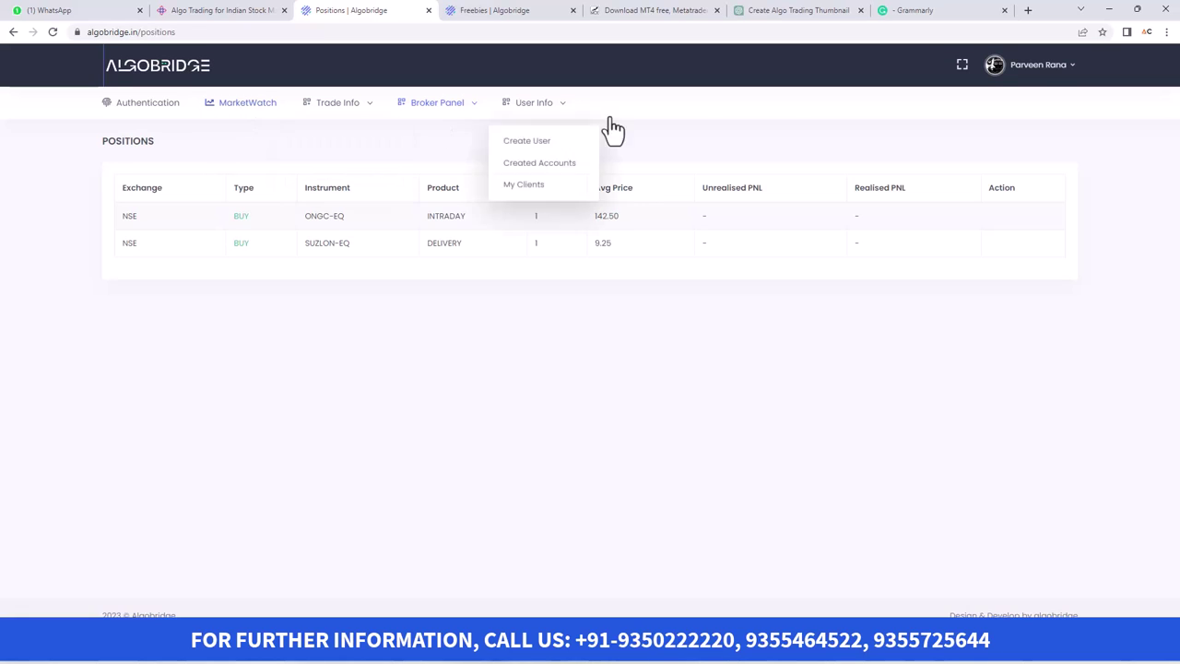
pyautogui.click(1060, 72)
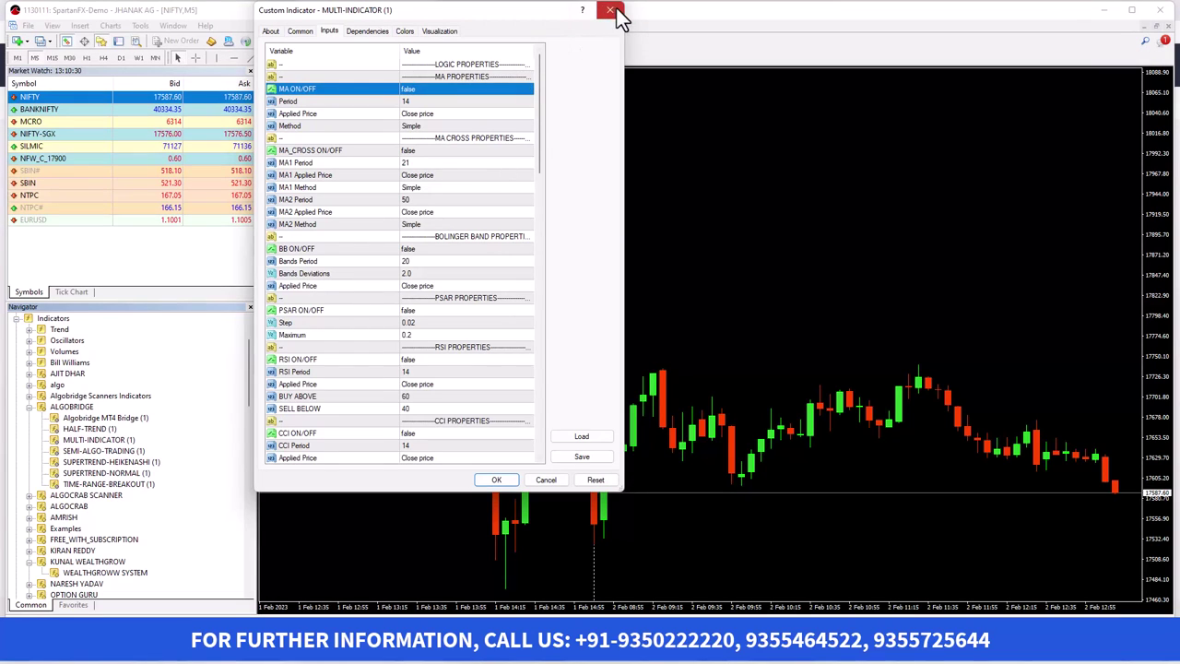
# Close the MULTI-INDICATOR inputs unchanged and minimize MetaTrader 4 to show Algobridge Positions.
pyautogui.click(609, 10)
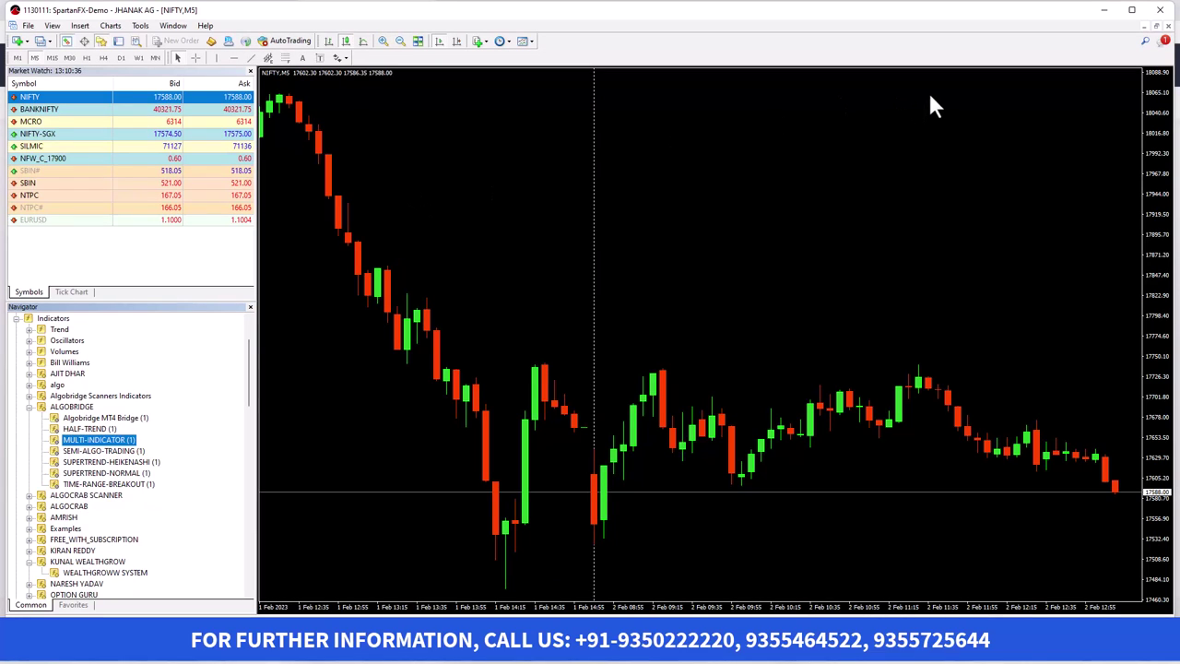
pyautogui.click(1131, 11)
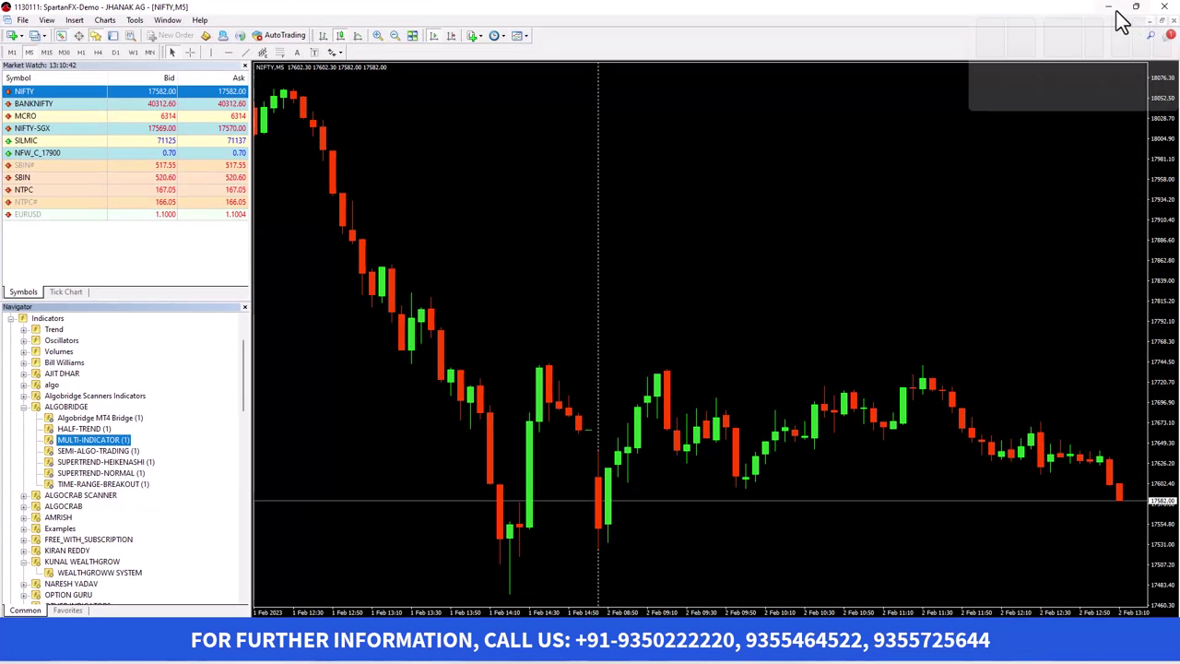
pyautogui.click(1108, 7)
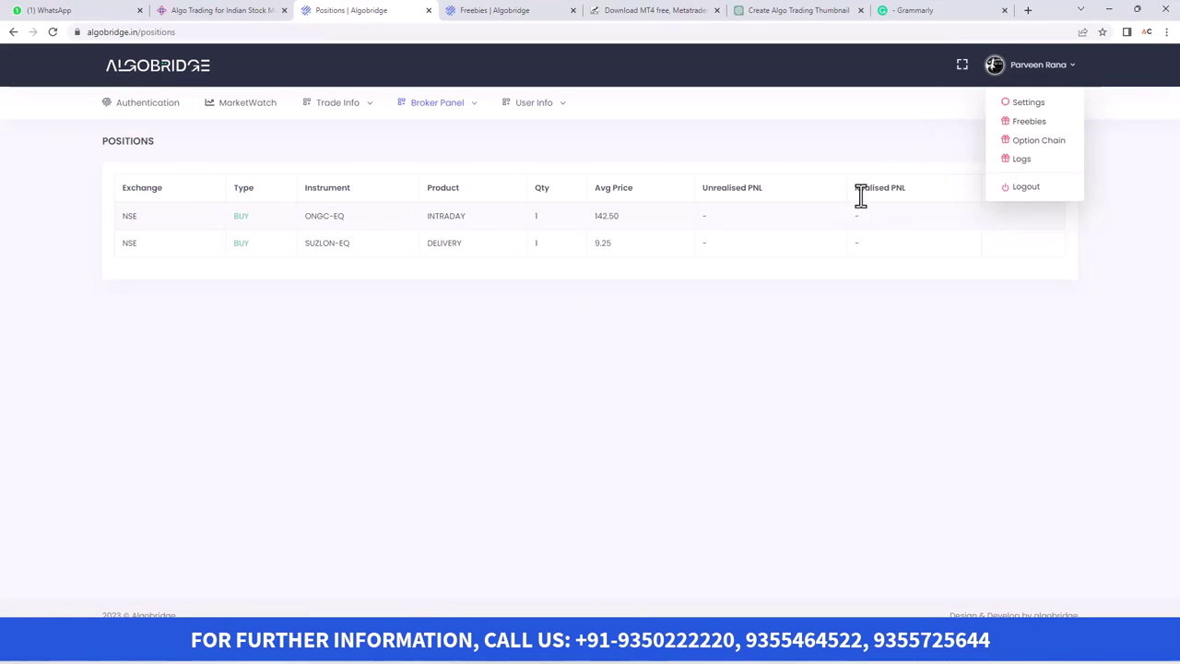
# Switch to the mcxsuregain downloads browser tab.
pyautogui.click(654, 11)
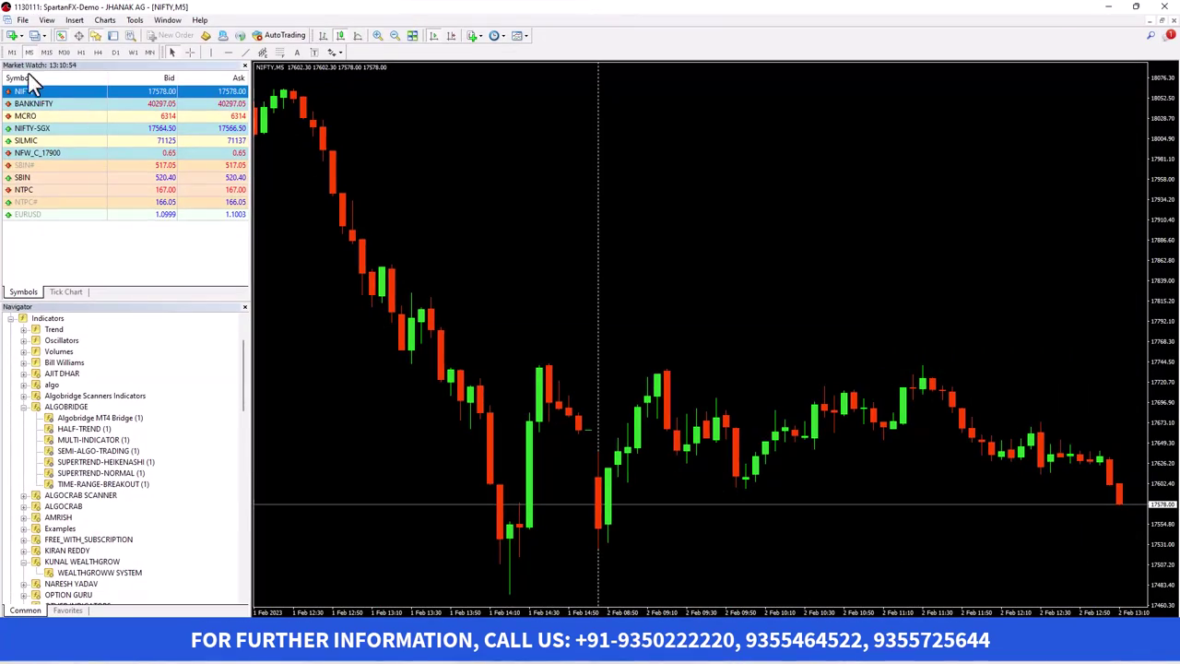
# Open File > Login to Trade Account, close it without signing in, and switch to Chrome.
pyautogui.click(22, 20)
pyautogui.click(108, 347)
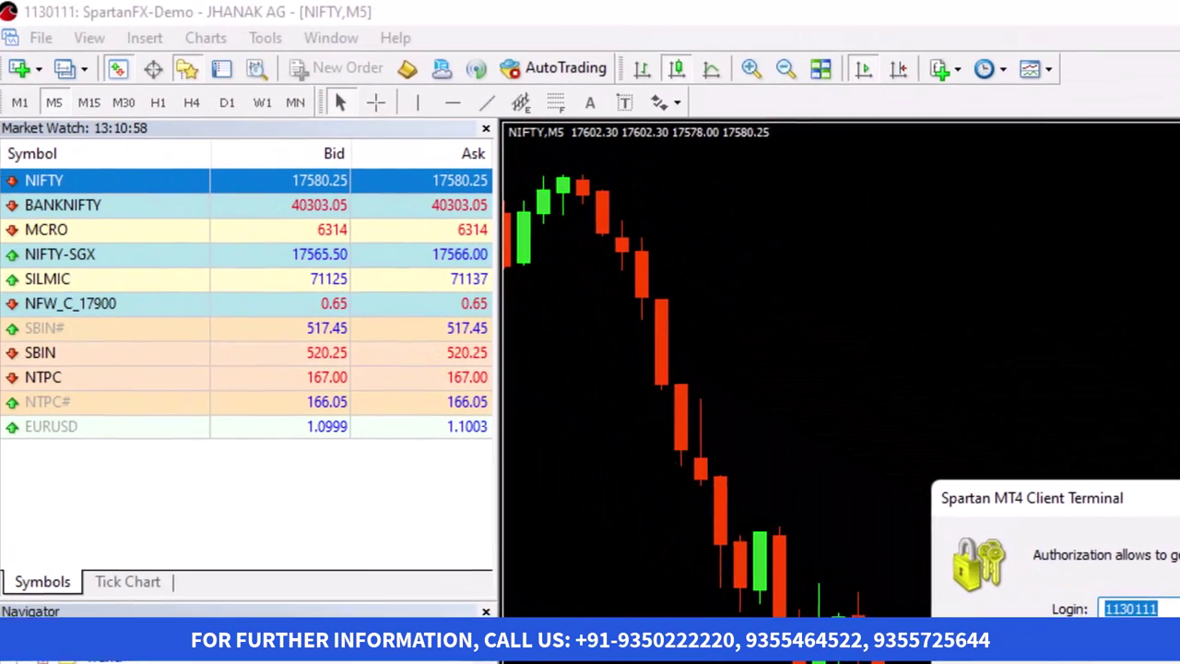
pyautogui.press('Return')
pyautogui.click(45, 40)
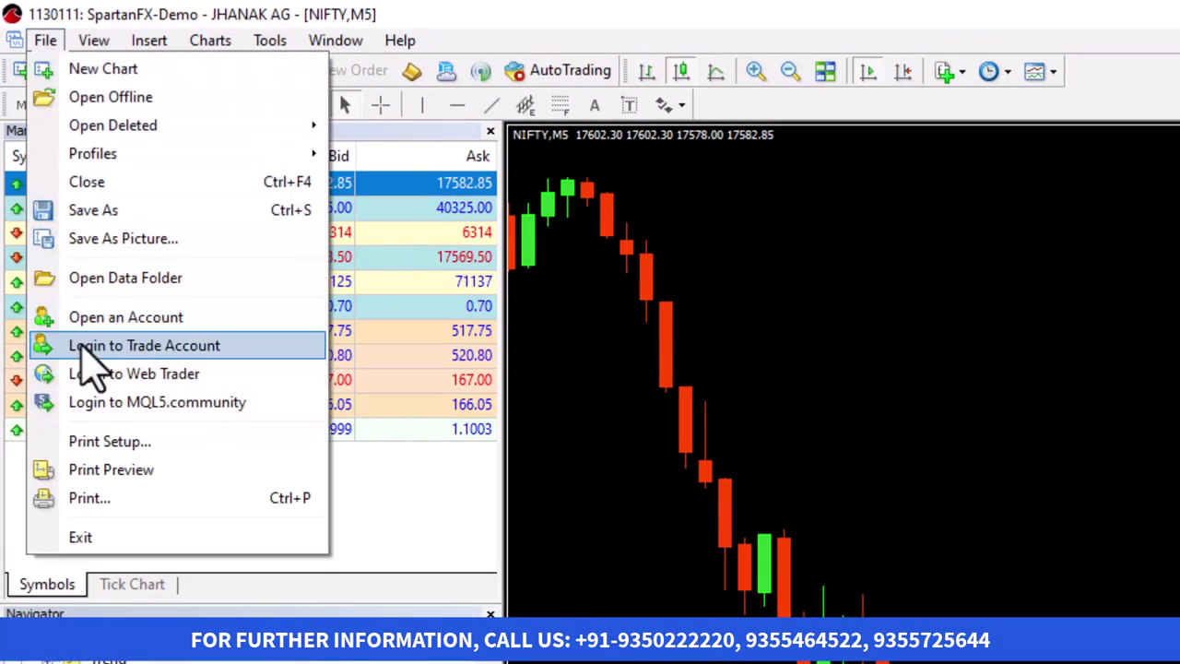
pyautogui.click(109, 339)
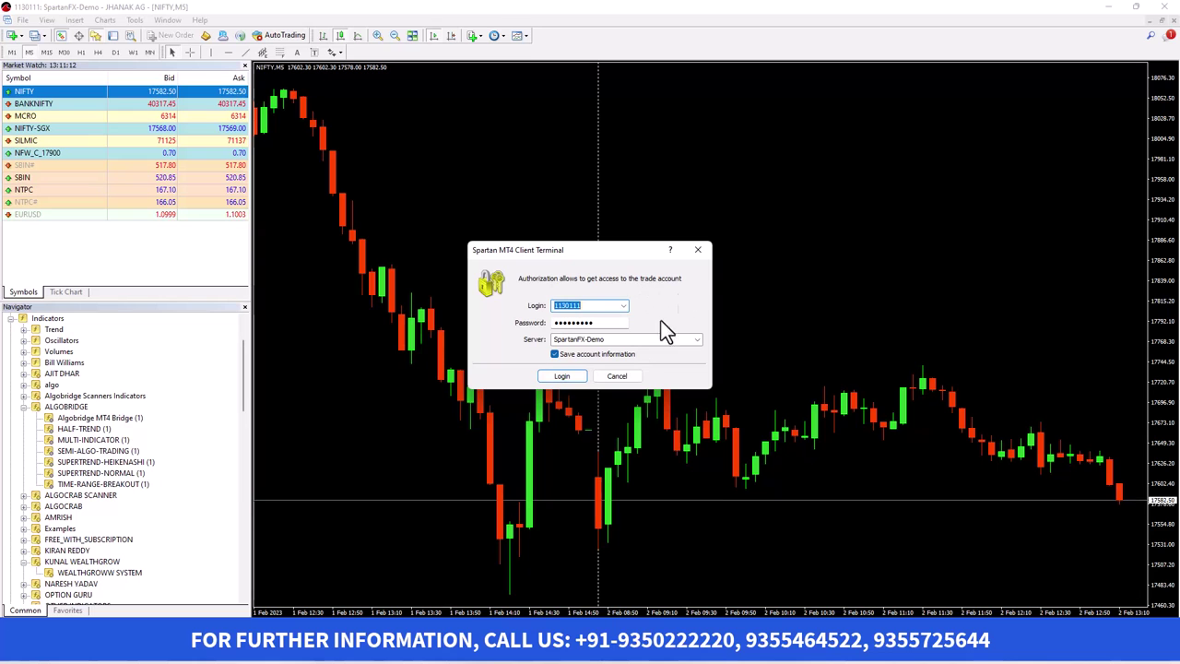
pyautogui.click(697, 250)
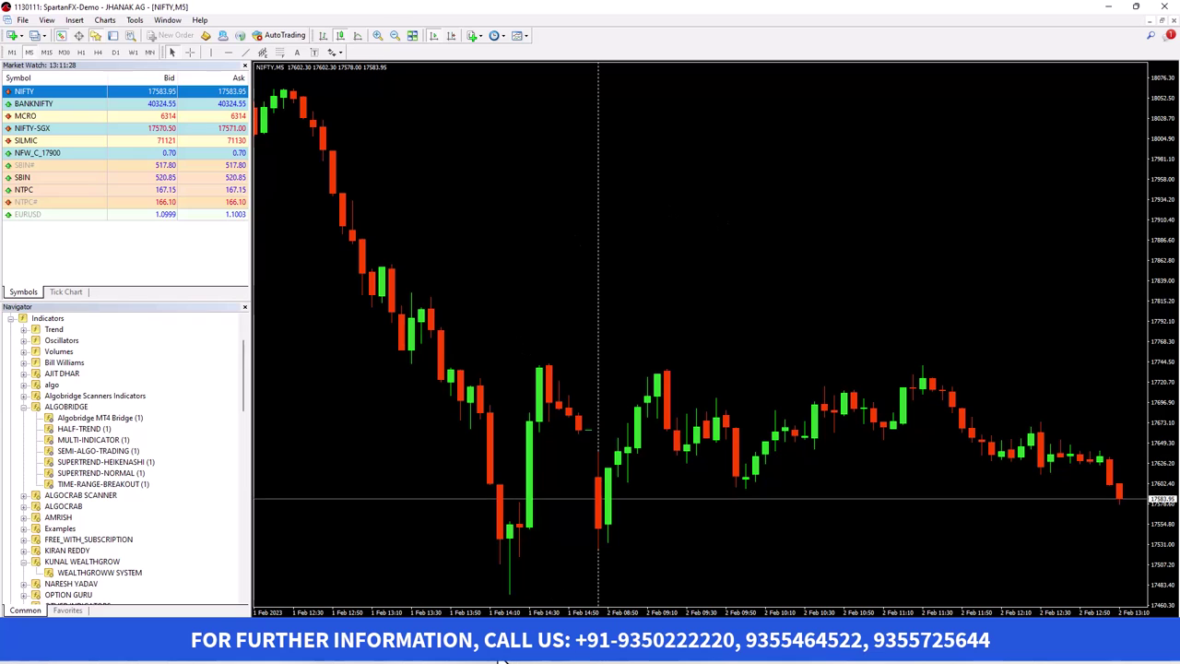
pyautogui.hotkey('alt', 'Tab')
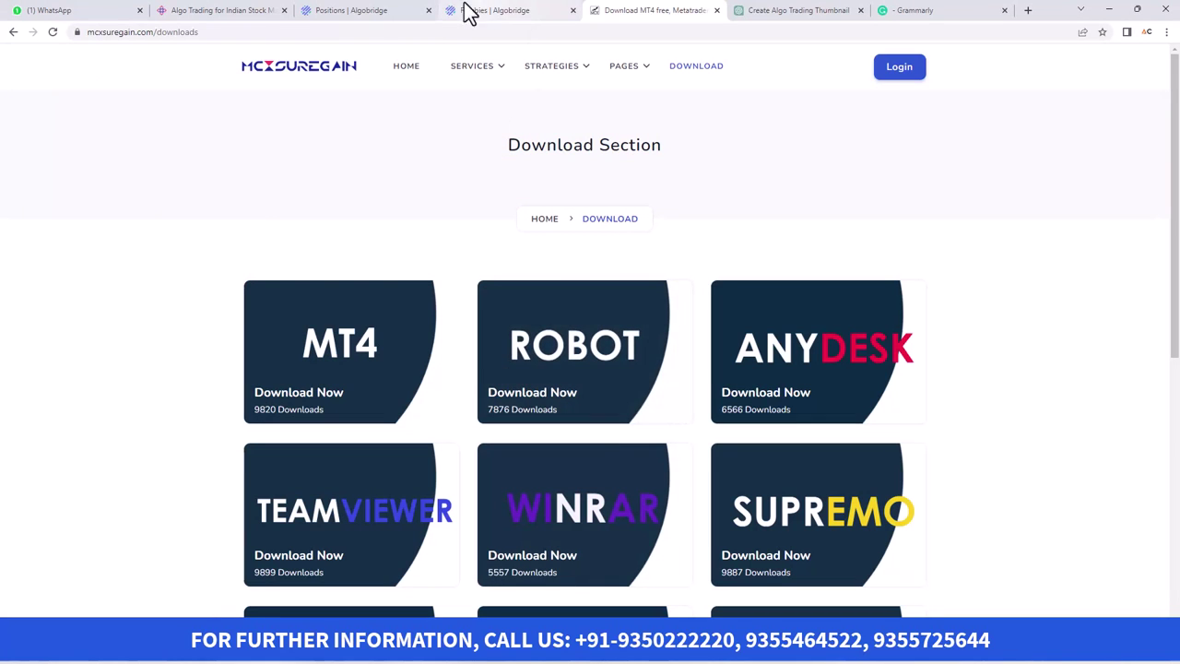
# Download the Multi Indicator file from Algobridge's Freebies page.
pyautogui.click(373, 17)
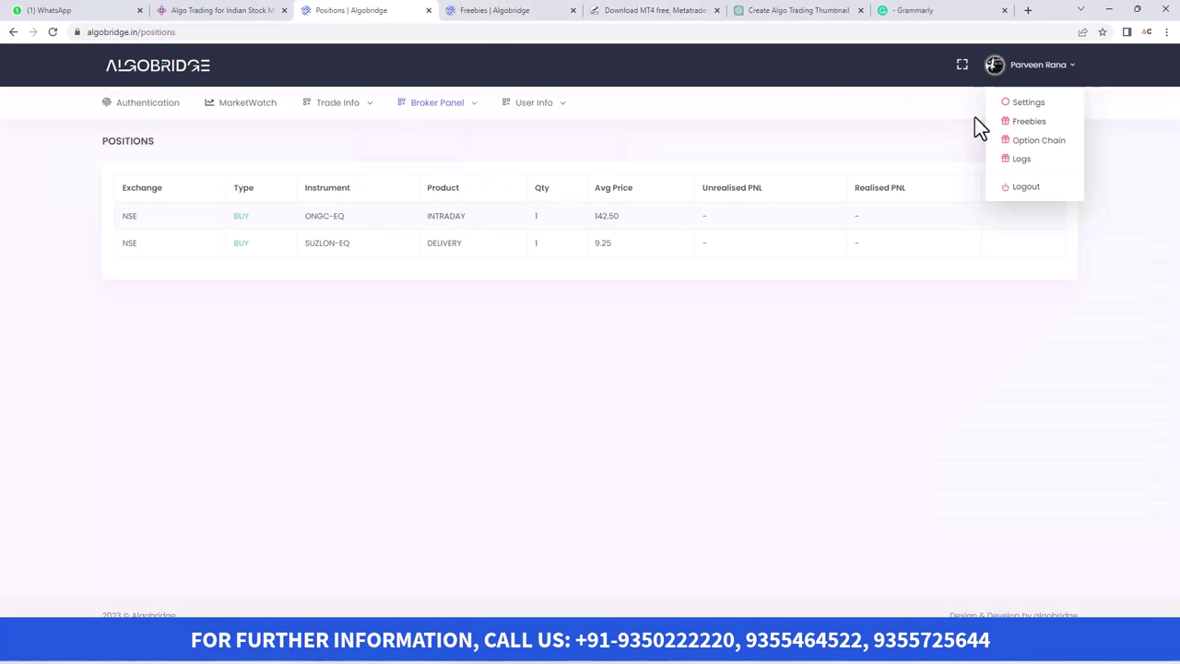
pyautogui.click(1028, 123)
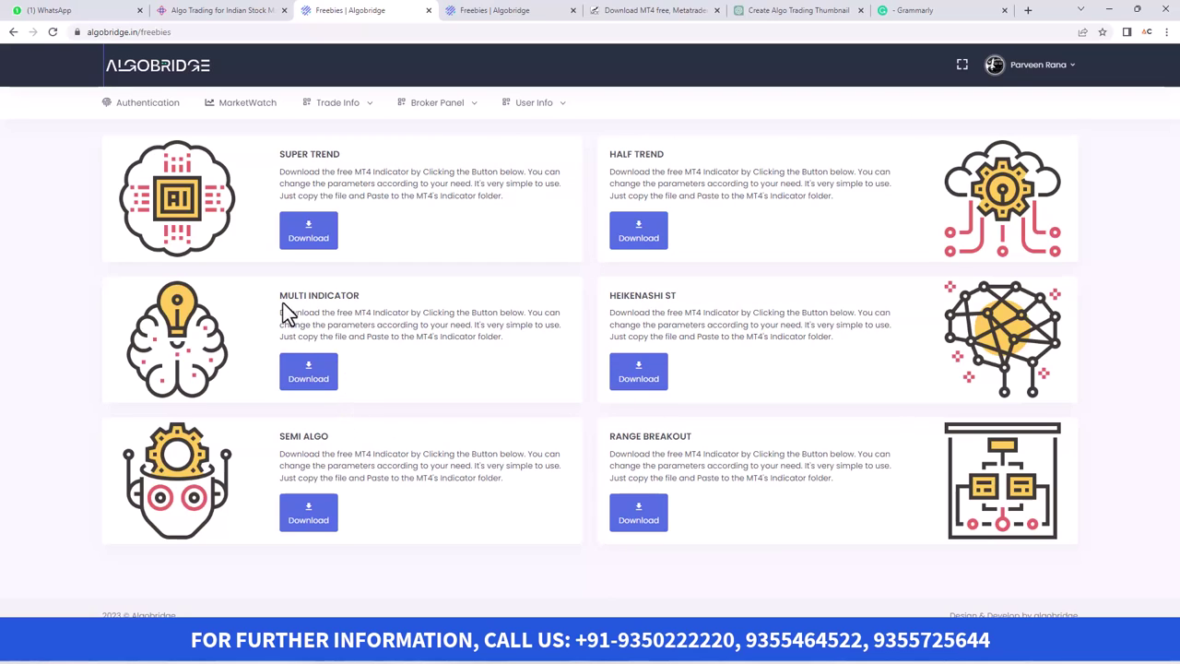
pyautogui.click(307, 381)
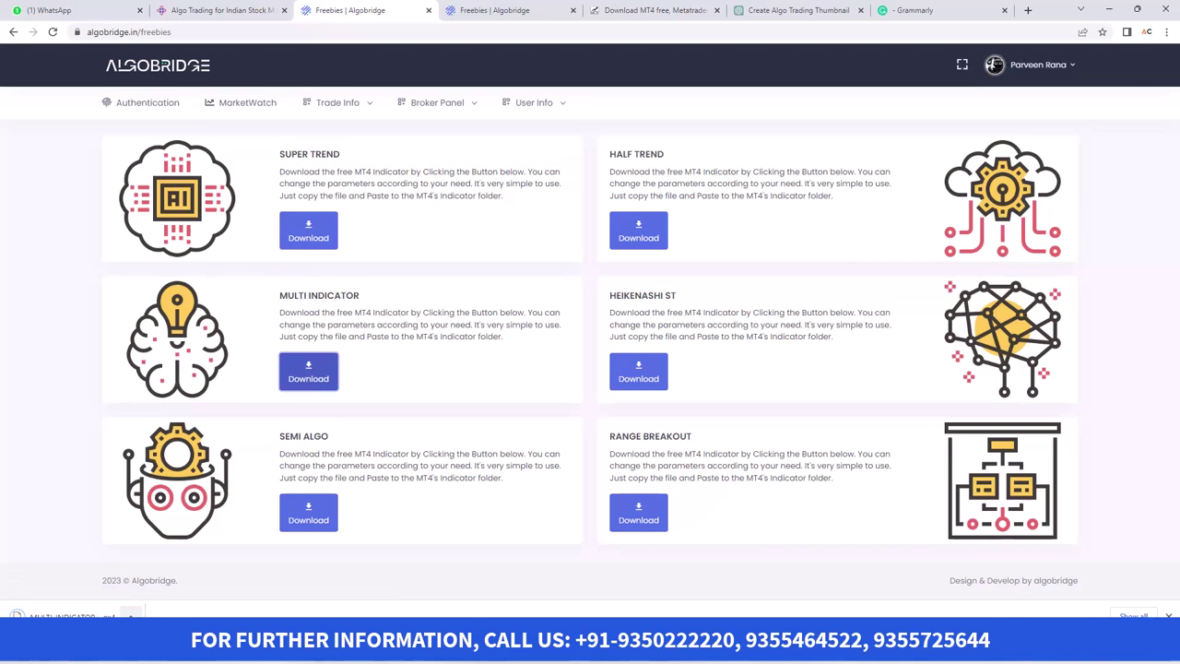
# Show MULTI-INDICATOR (2).ex4 in its folder, close Explorer, and return to MetaTrader 4.
pyautogui.click(130, 615)
pyautogui.click(161, 574)
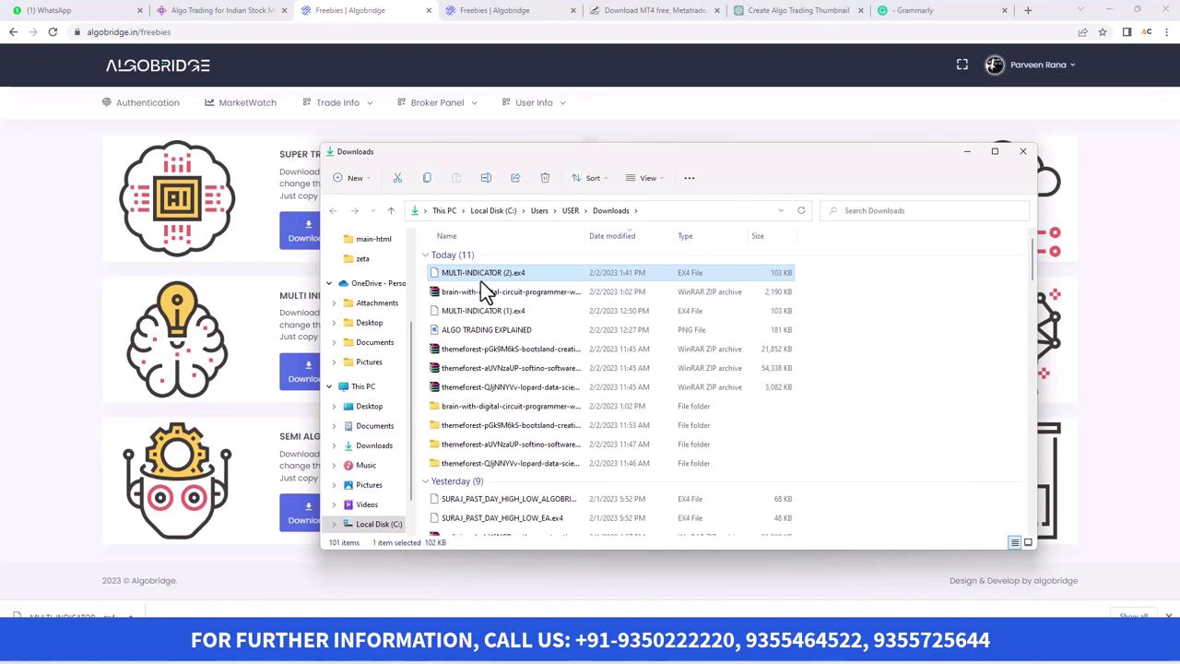
pyautogui.click(1023, 152)
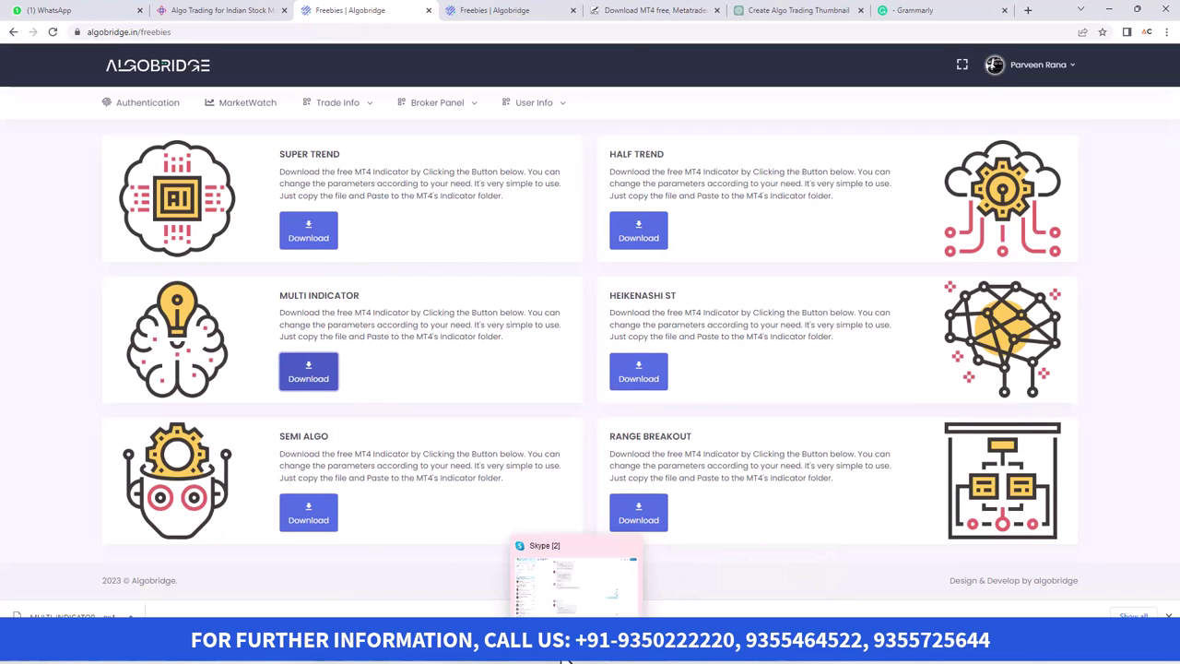
pyautogui.click(533, 658)
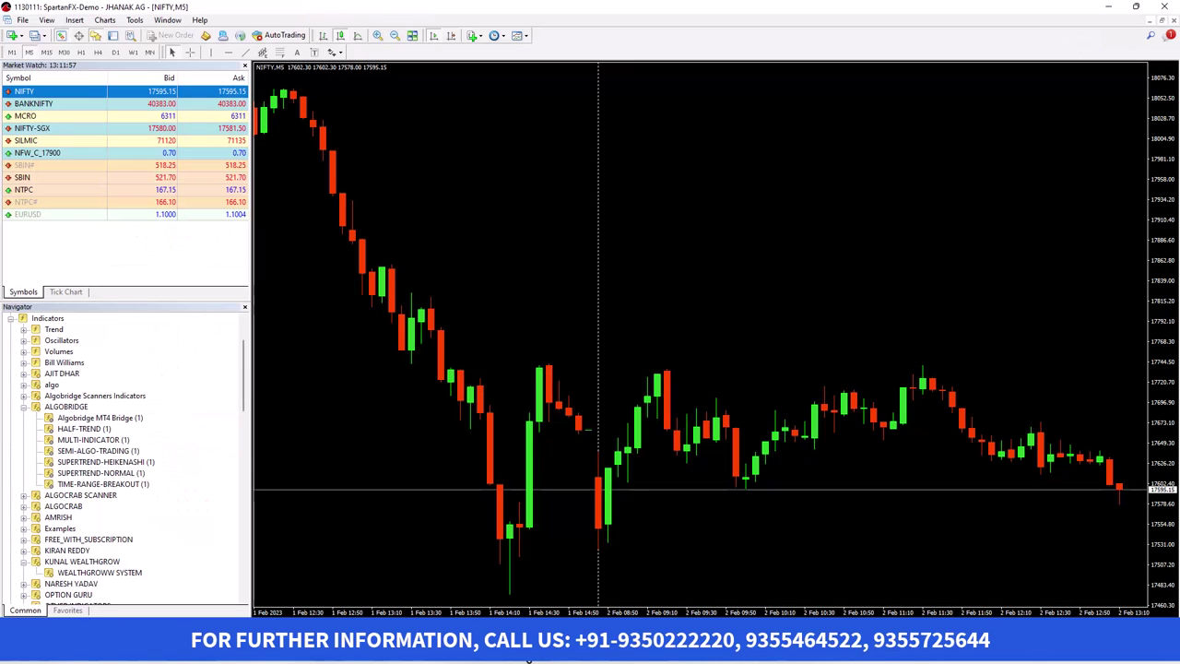
pyautogui.click(22, 20)
pyautogui.click(81, 144)
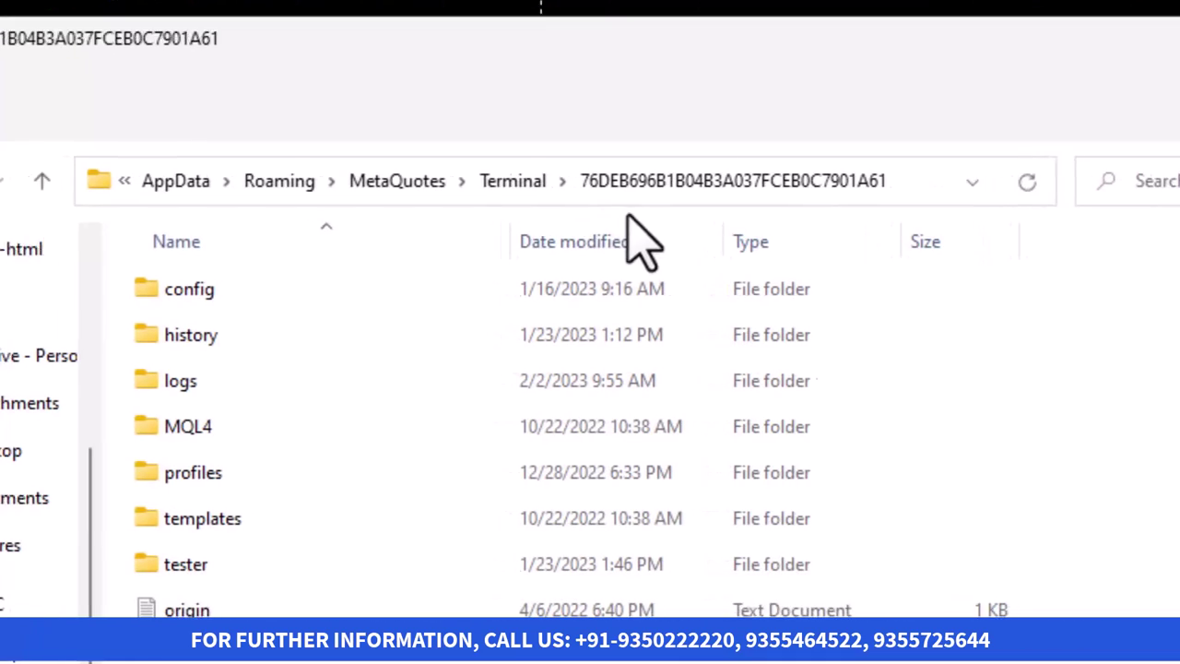
pyautogui.doubleClick(202, 437)
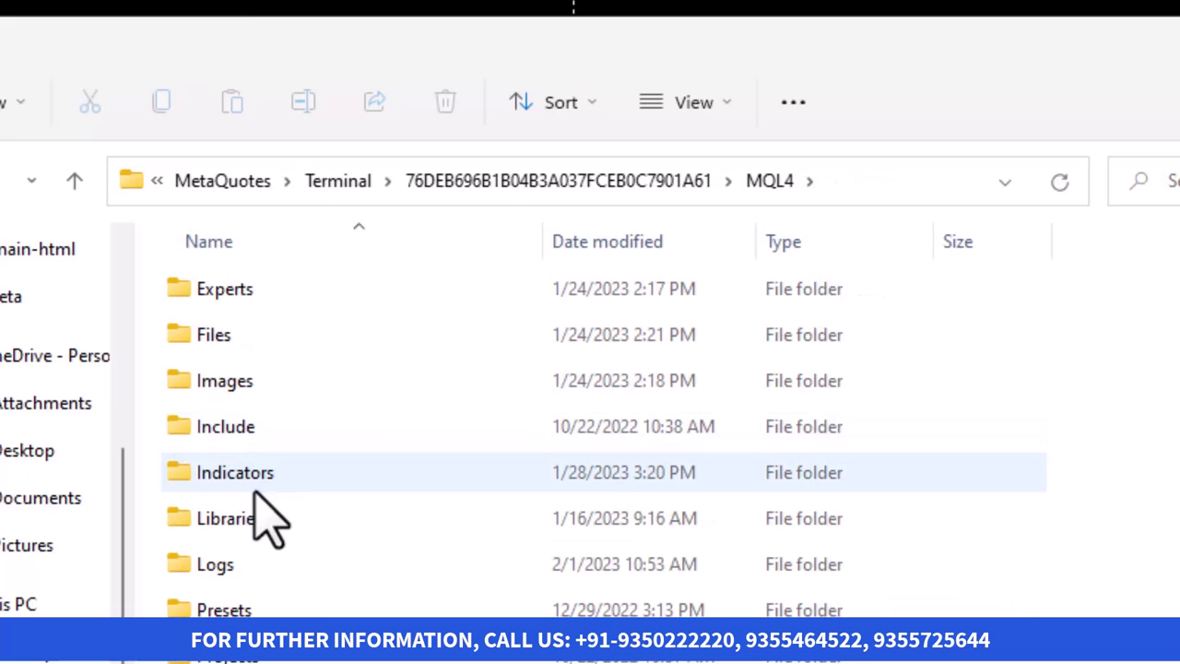
pyautogui.doubleClick(247, 478)
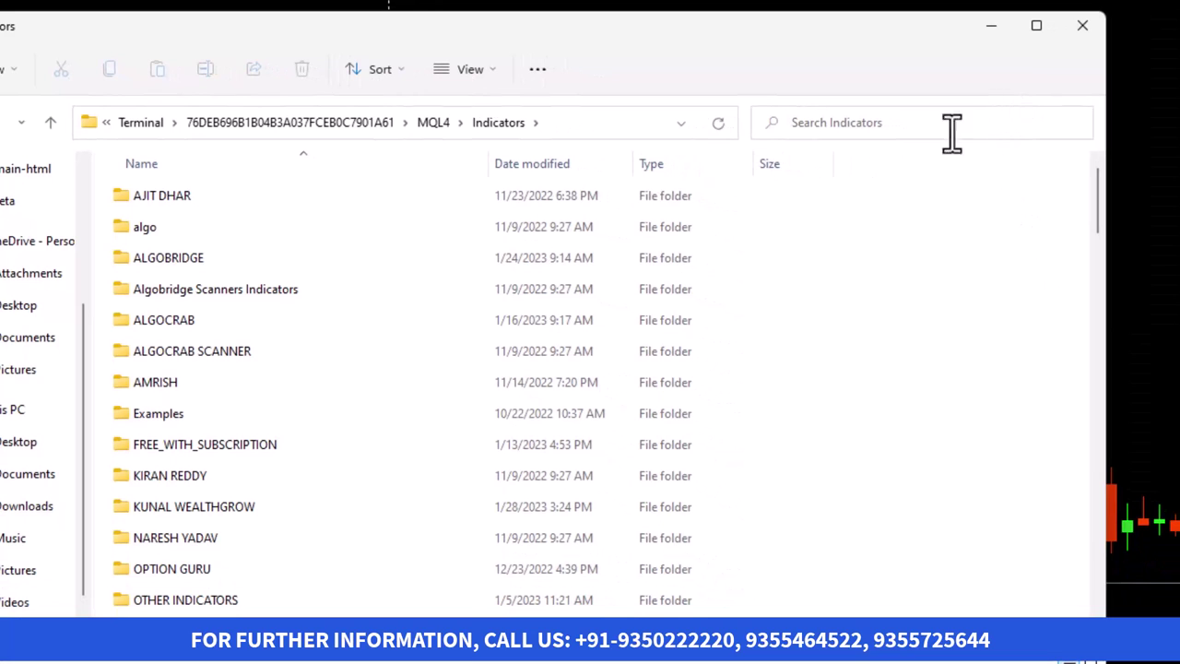
pyautogui.click(169, 258)
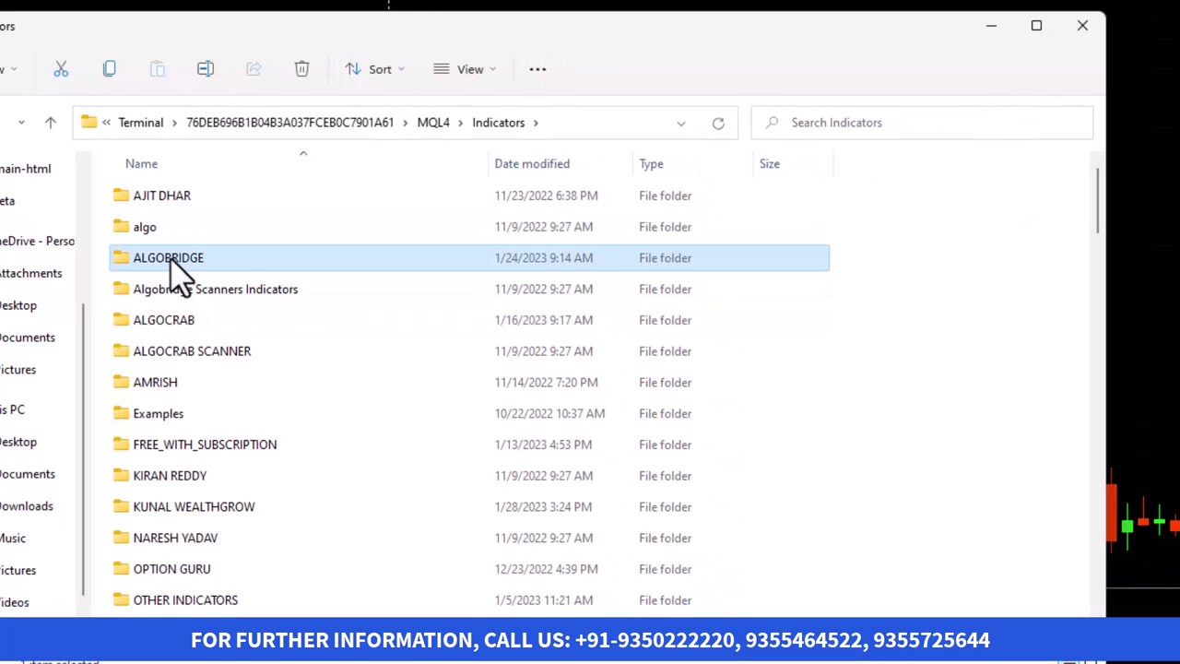
pyautogui.doubleClick(173, 263)
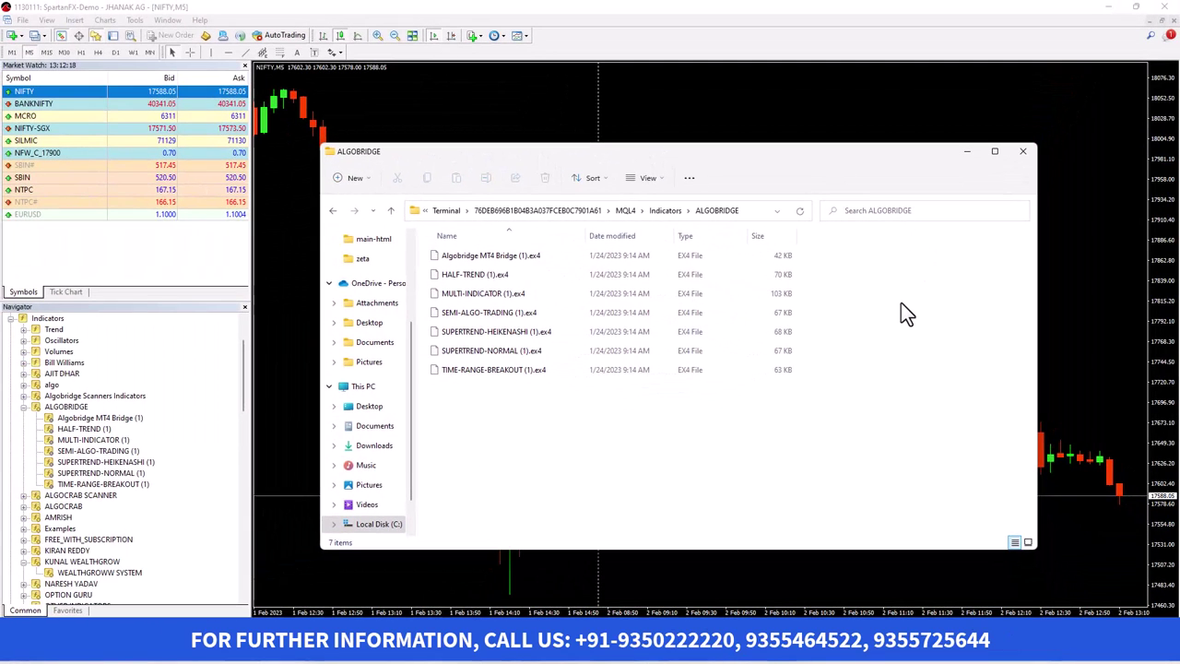
pyautogui.click(1022, 151)
# Refresh the Navigator indicators and select MULTI-INDICATOR (1) under ALGOBRIDGE.
pyautogui.rightClick(185, 376)
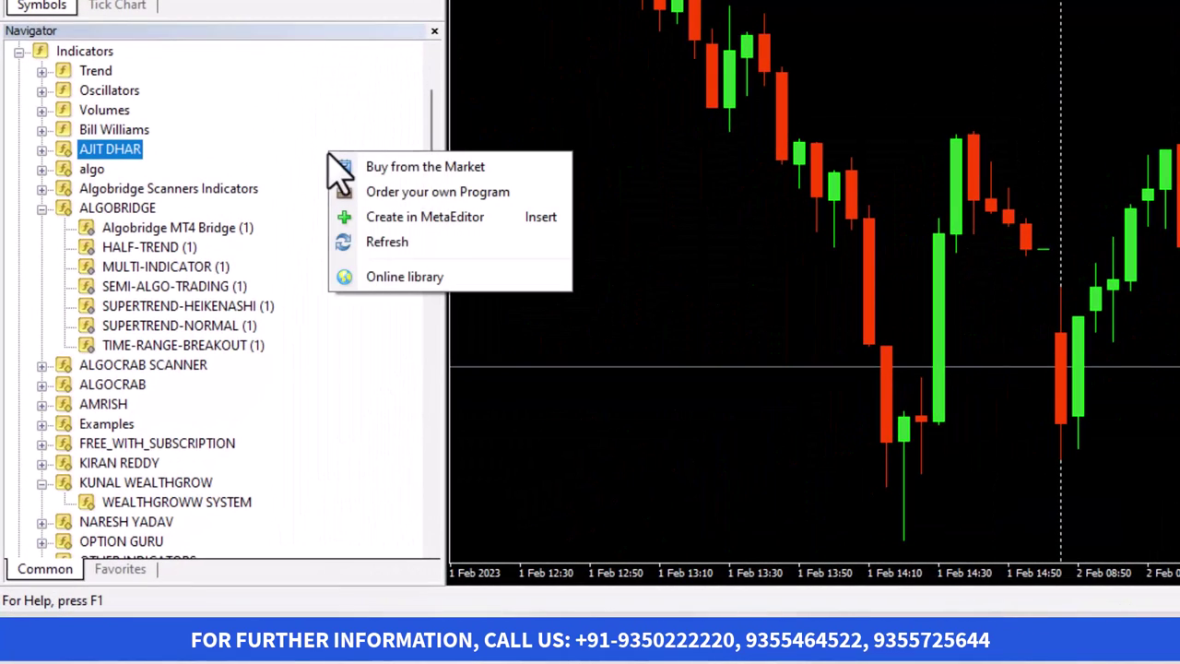
pyautogui.click(360, 250)
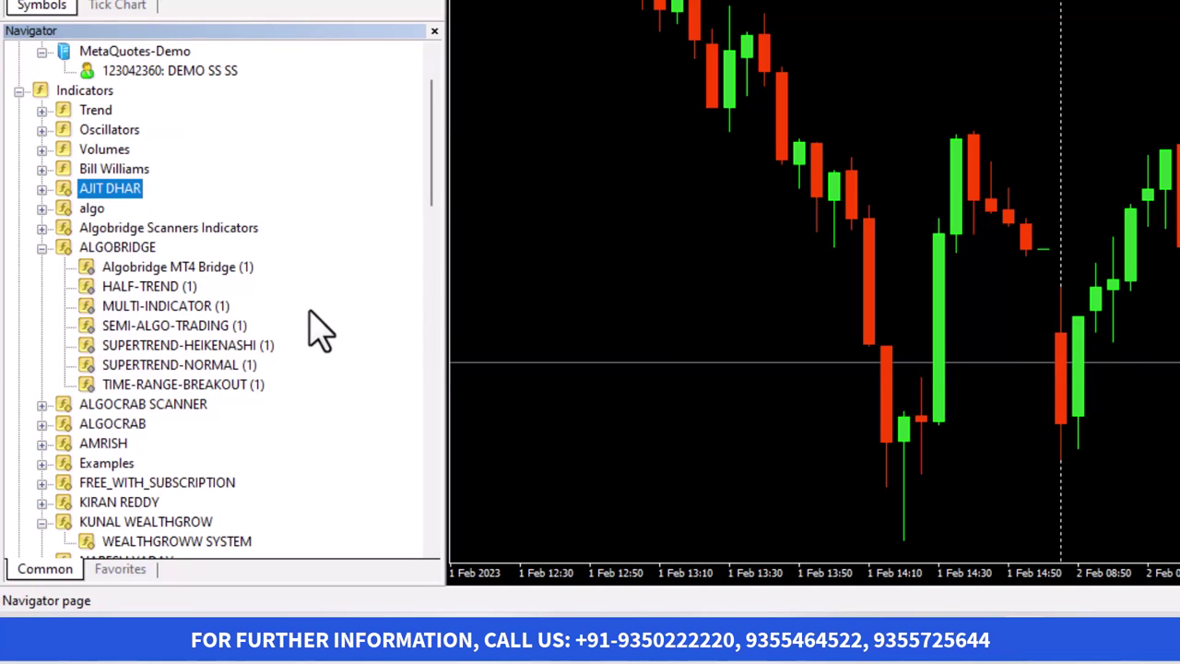
pyautogui.click(147, 307)
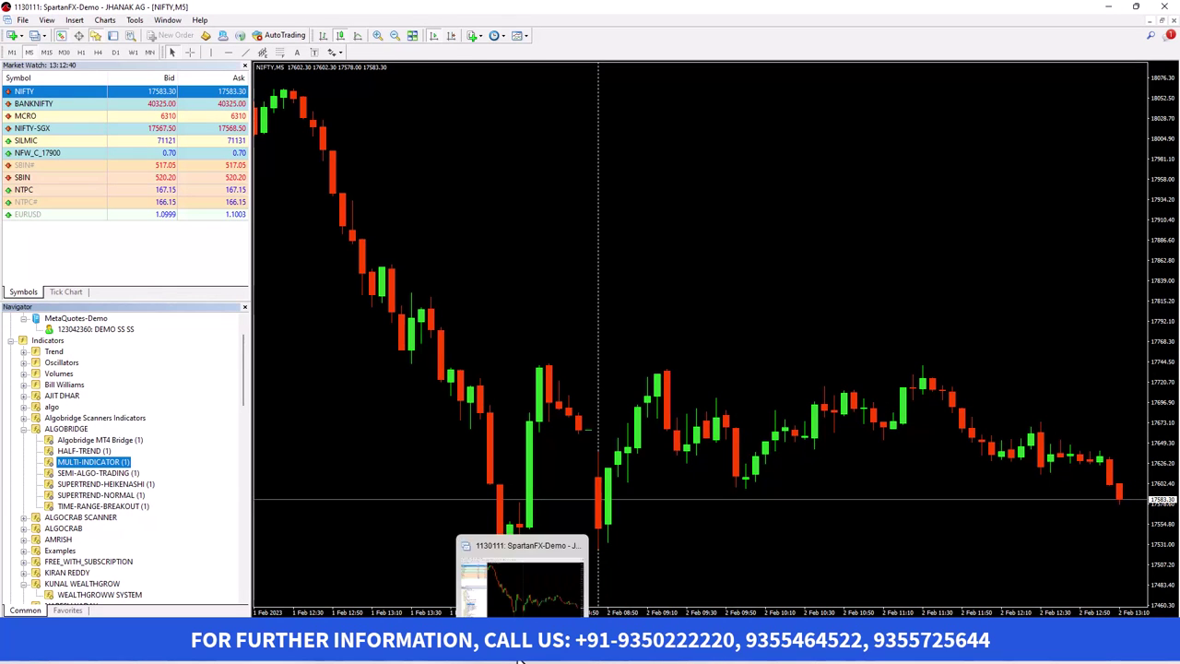
# Bring Algobridge back to the front and open its Authentication page with the Angel Broking details.
pyautogui.click(508, 660)
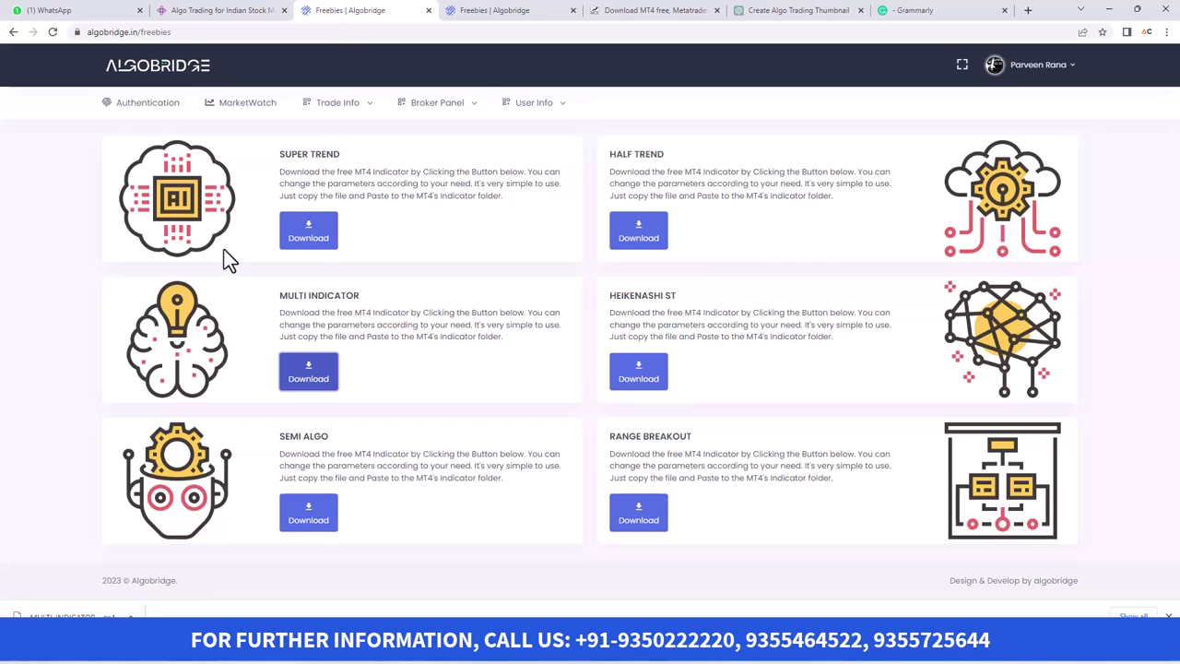
pyautogui.click(143, 104)
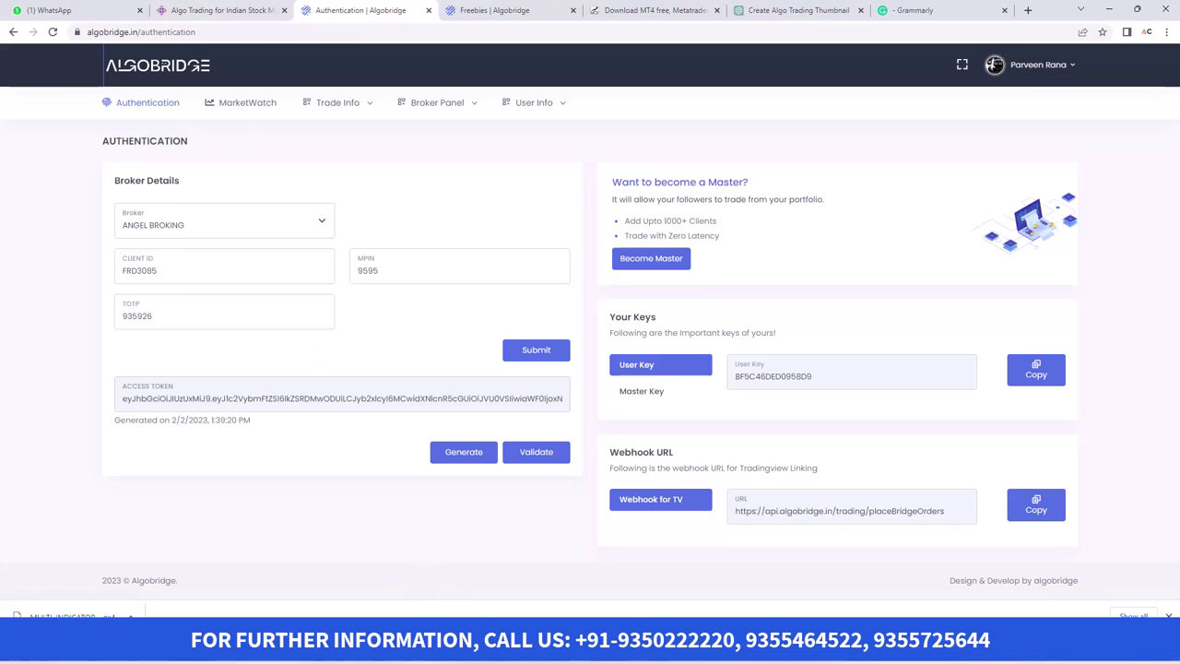
# Select the User Key value, then go to the account Settings page from the profile menu.
pyautogui.moveTo(813, 376); pyautogui.dragTo(729, 367)
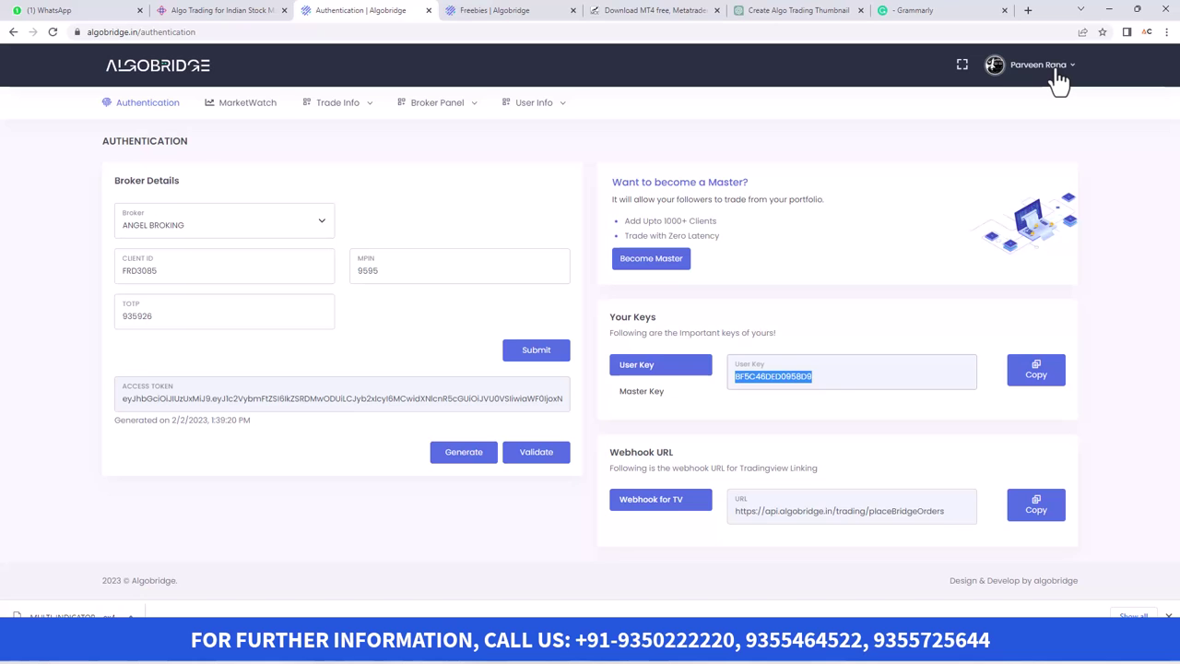
pyautogui.click(531, 656)
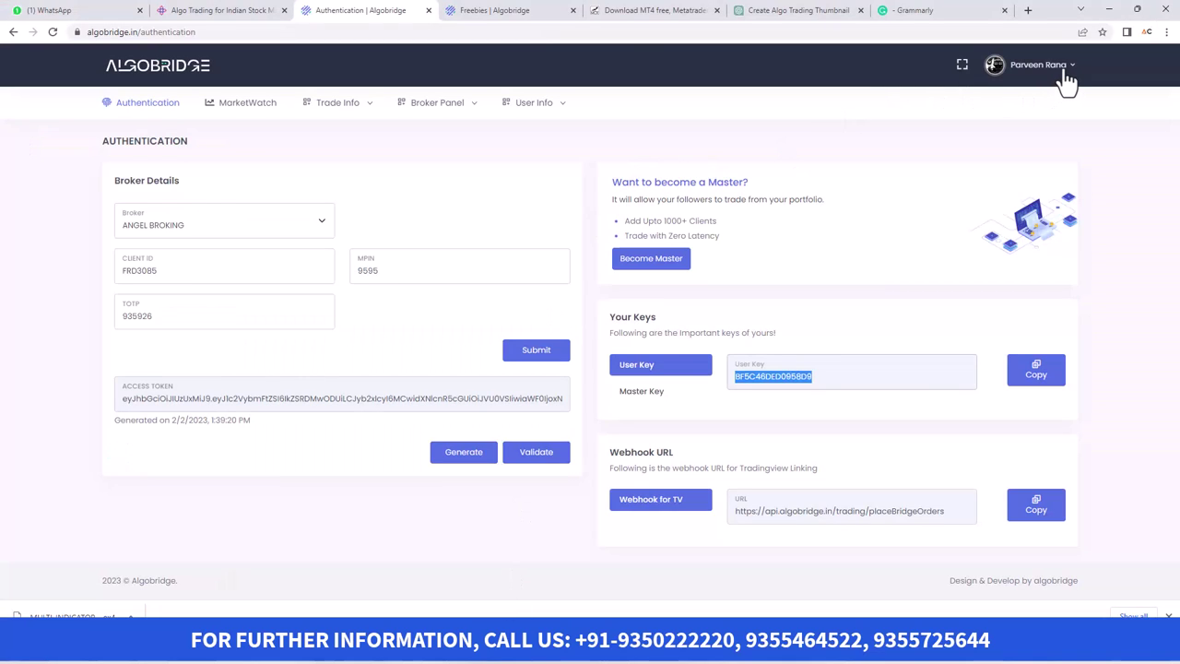
pyautogui.click(1065, 79)
pyautogui.click(1023, 109)
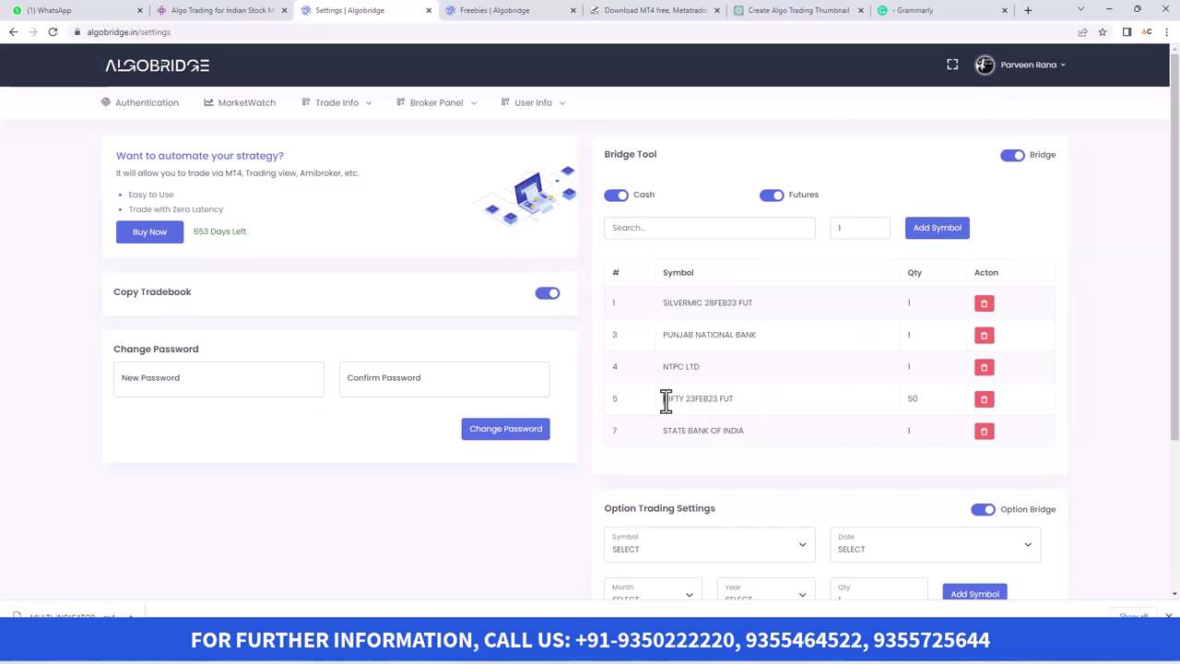
# Remove the old NIFTY 23FEB23 FUT entry and re-add it from a 'nifty 23feb' search with quantity 50.
pyautogui.moveTo(665, 401); pyautogui.dragTo(735, 396)
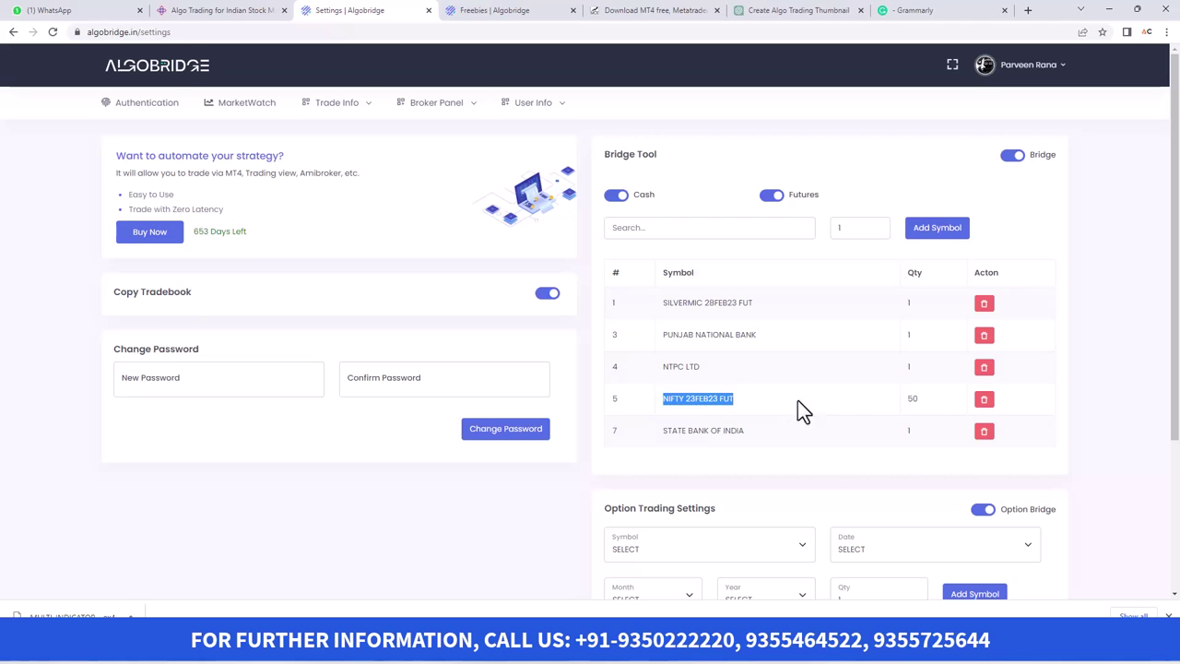
pyautogui.click(983, 400)
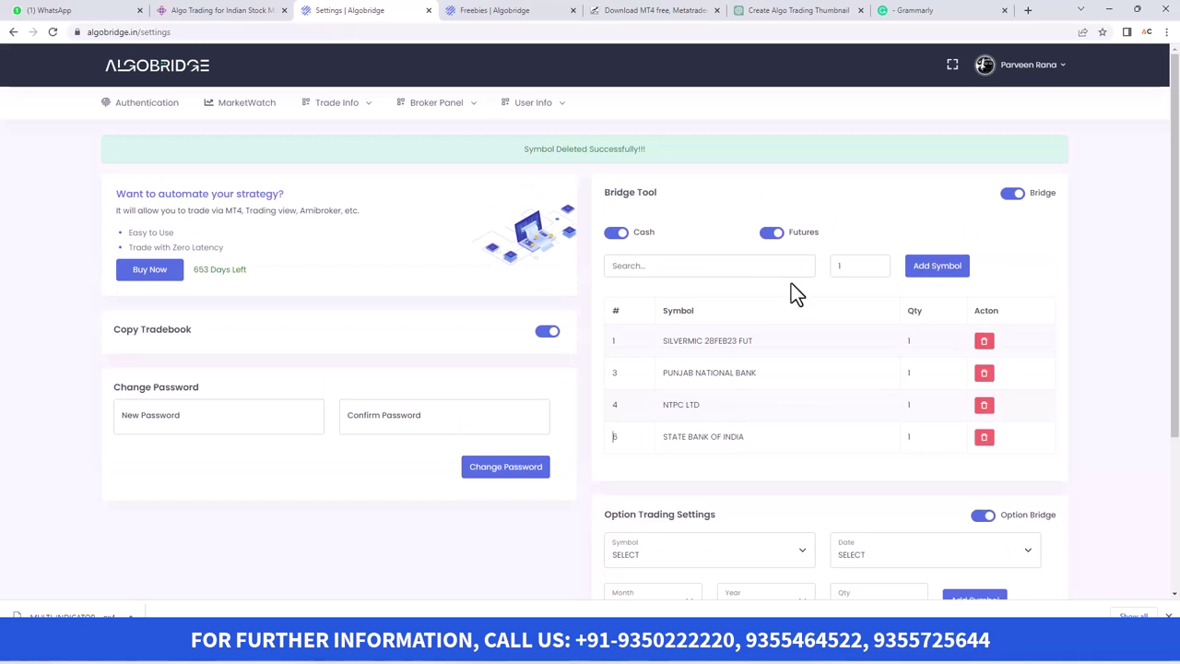
pyautogui.click(666, 226)
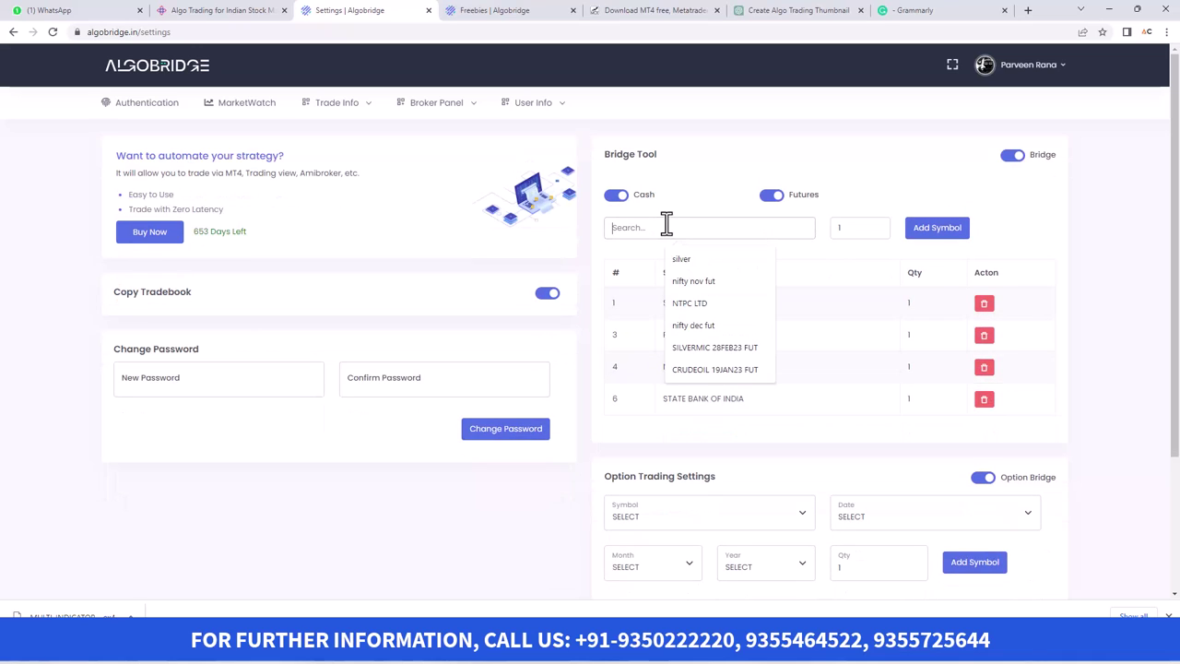
pyautogui.write('nifty 23feb fut')
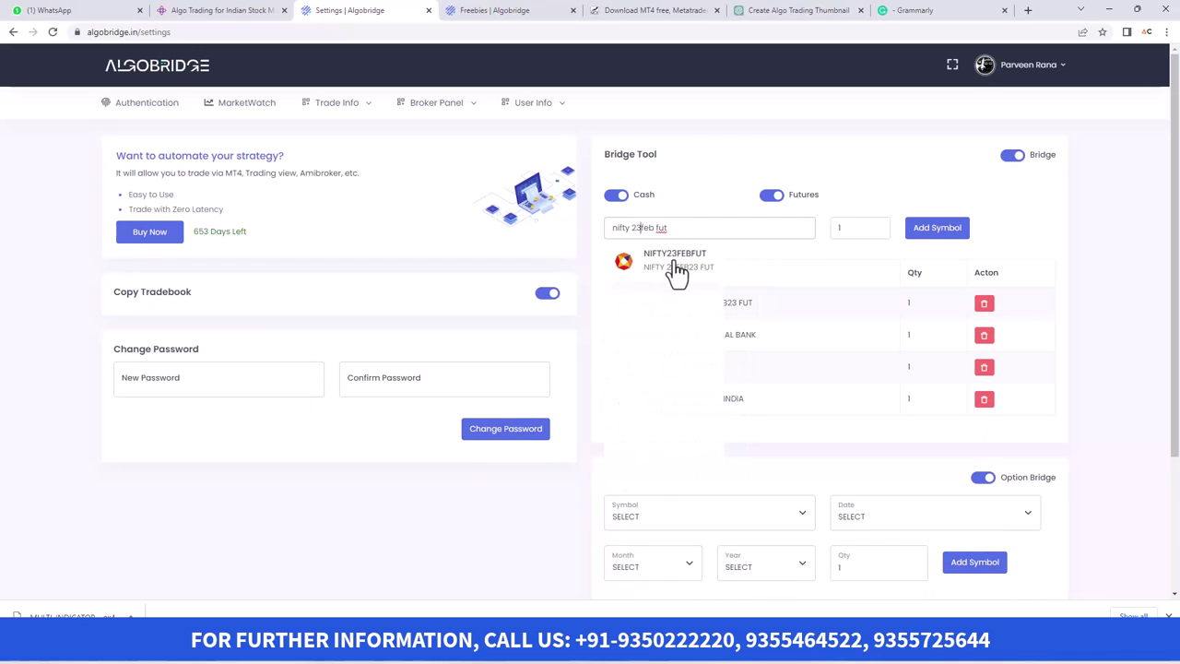
pyautogui.click(674, 267)
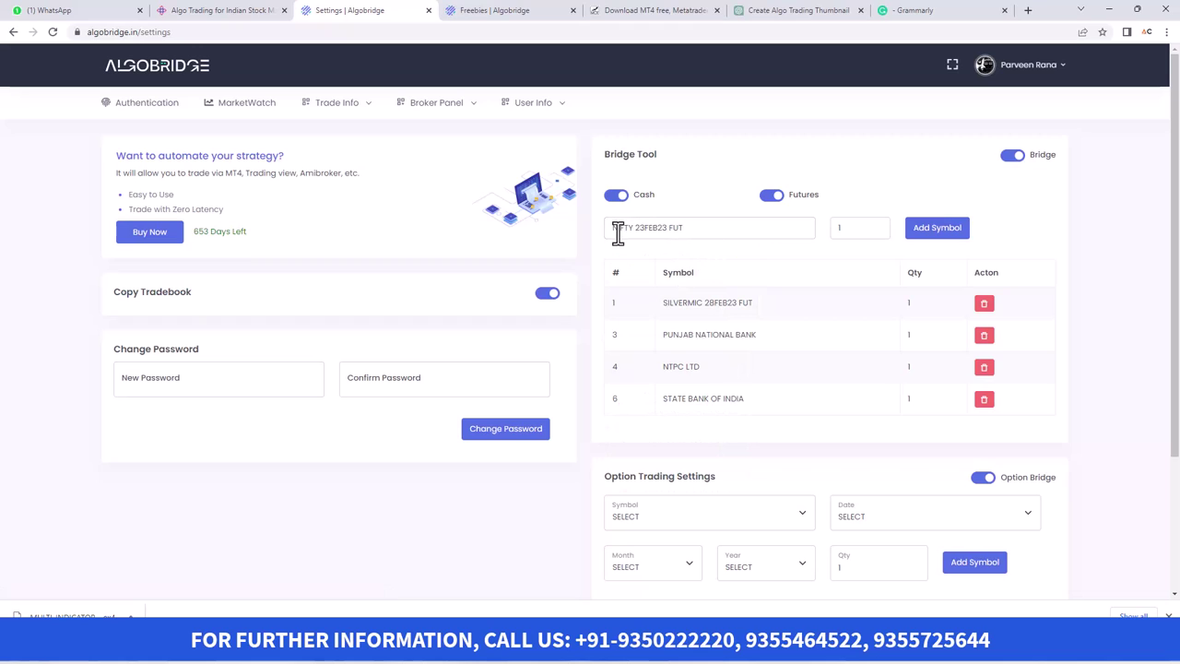
pyautogui.click(860, 234)
pyautogui.doubleClick(860, 233)
pyautogui.click(921, 237)
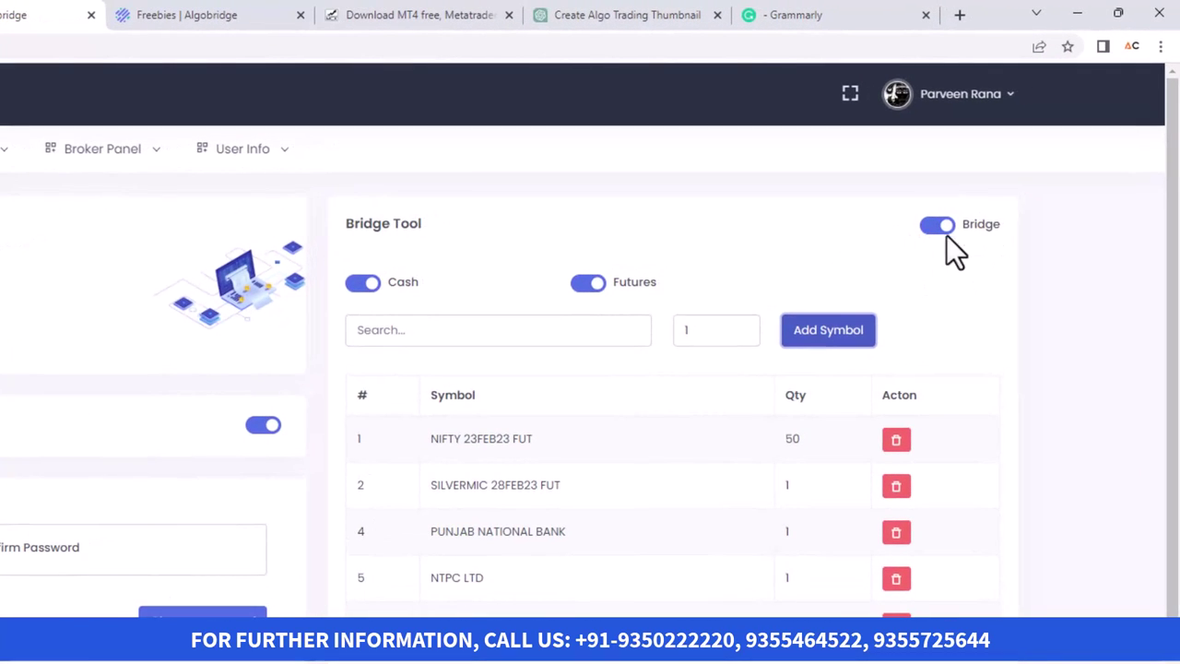
# Toggle the Bridge off and on, check the new NIFTY 23FEB23 FUT entry, and return to MetaTrader 4.
pyautogui.click(947, 225)
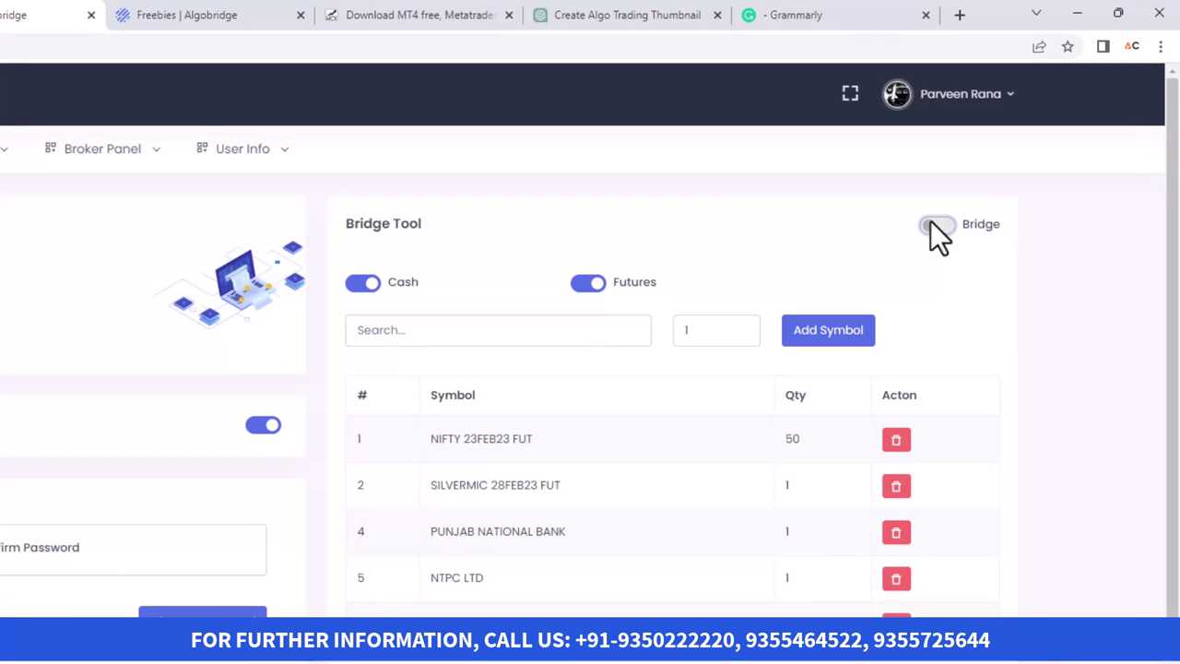
pyautogui.click(935, 225)
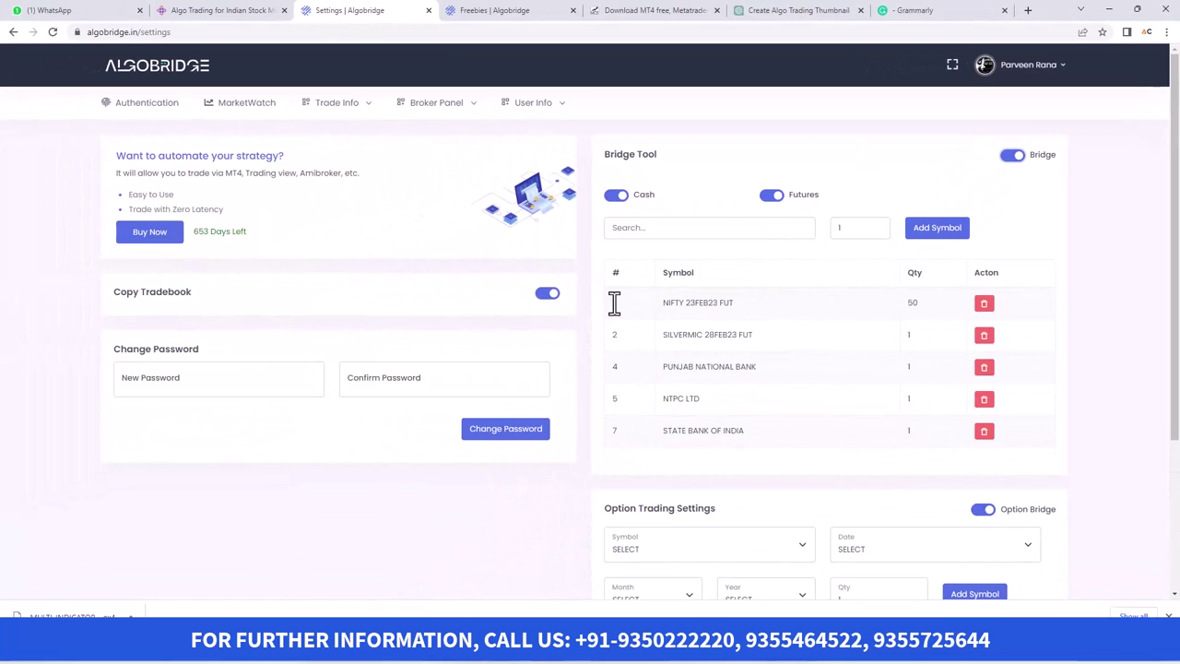
pyautogui.moveTo(614, 303); pyautogui.dragTo(811, 308)
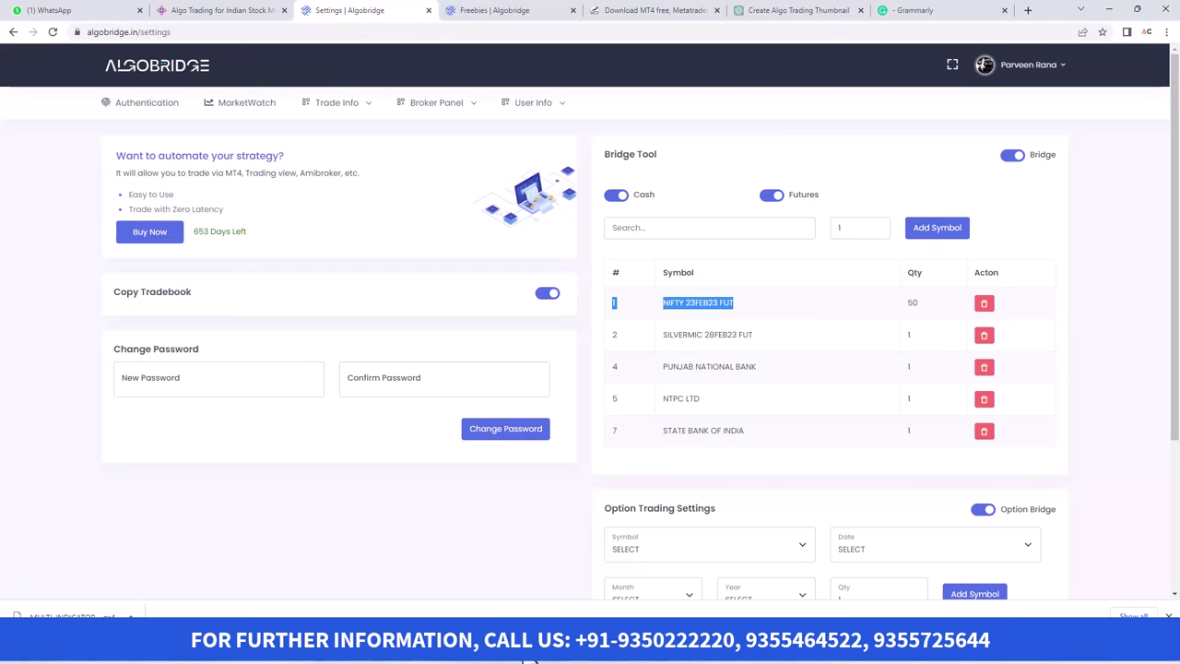
pyautogui.click(530, 658)
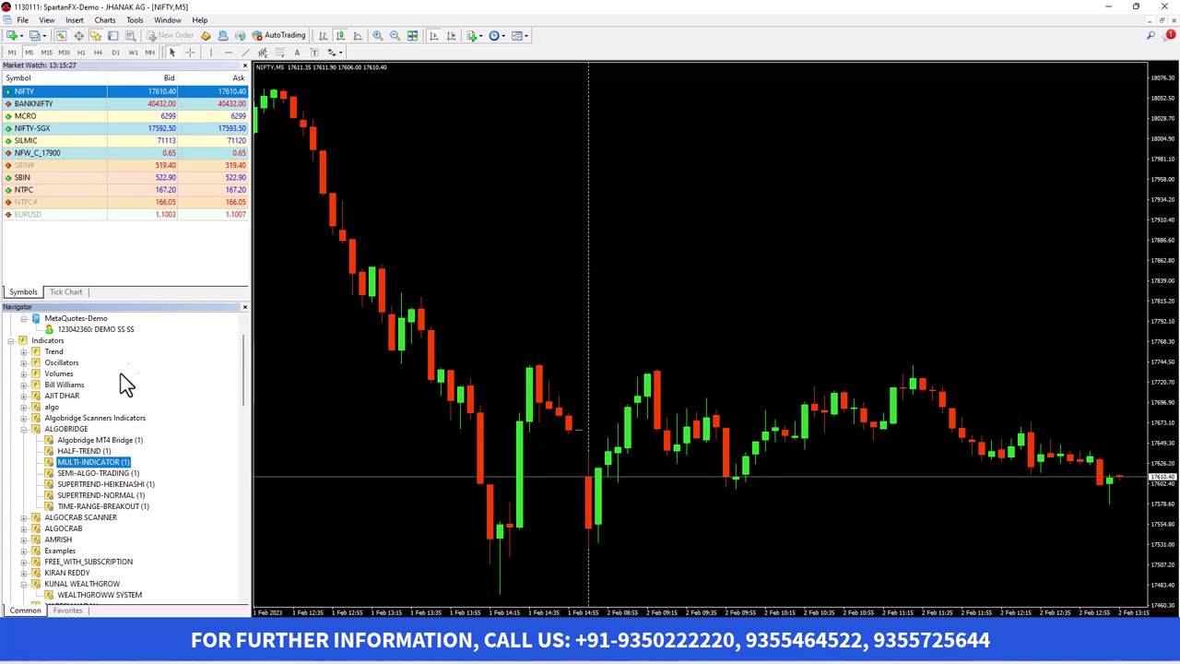
# Open MULTI-INDICATOR from the ALGOBRIDGE indicators to see its inputs, with MA, MA_CROSS, BB and PSAR false.
pyautogui.doubleClick(95, 460)
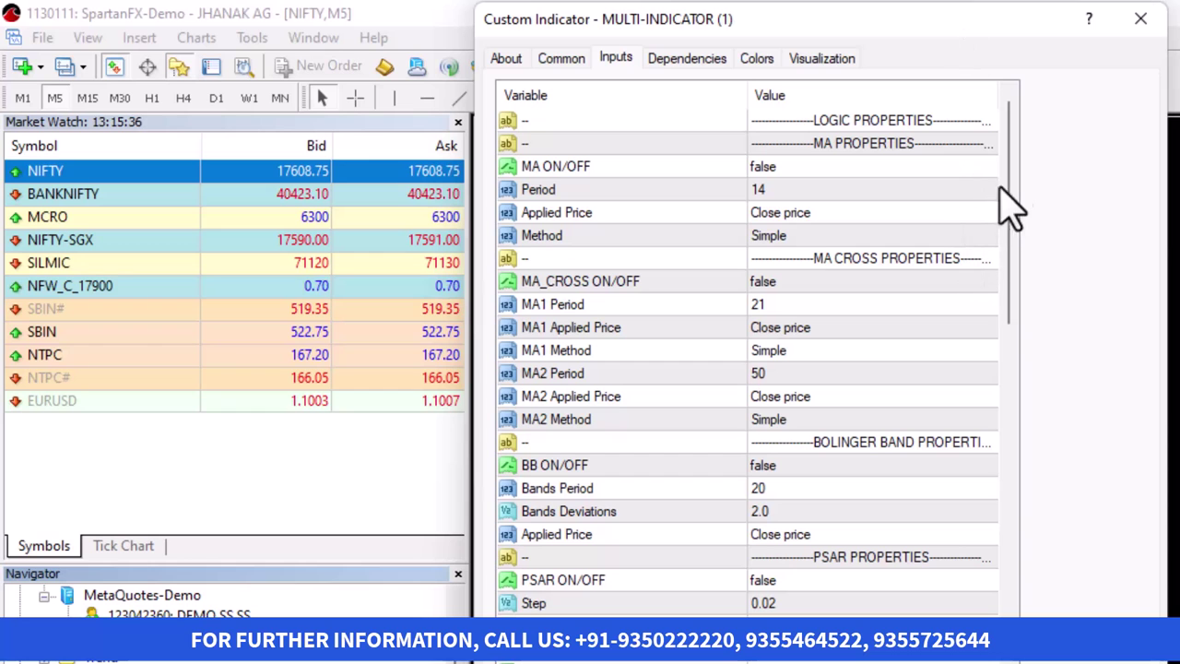
pyautogui.moveTo(1012, 171); pyautogui.dragTo(1080, 178)
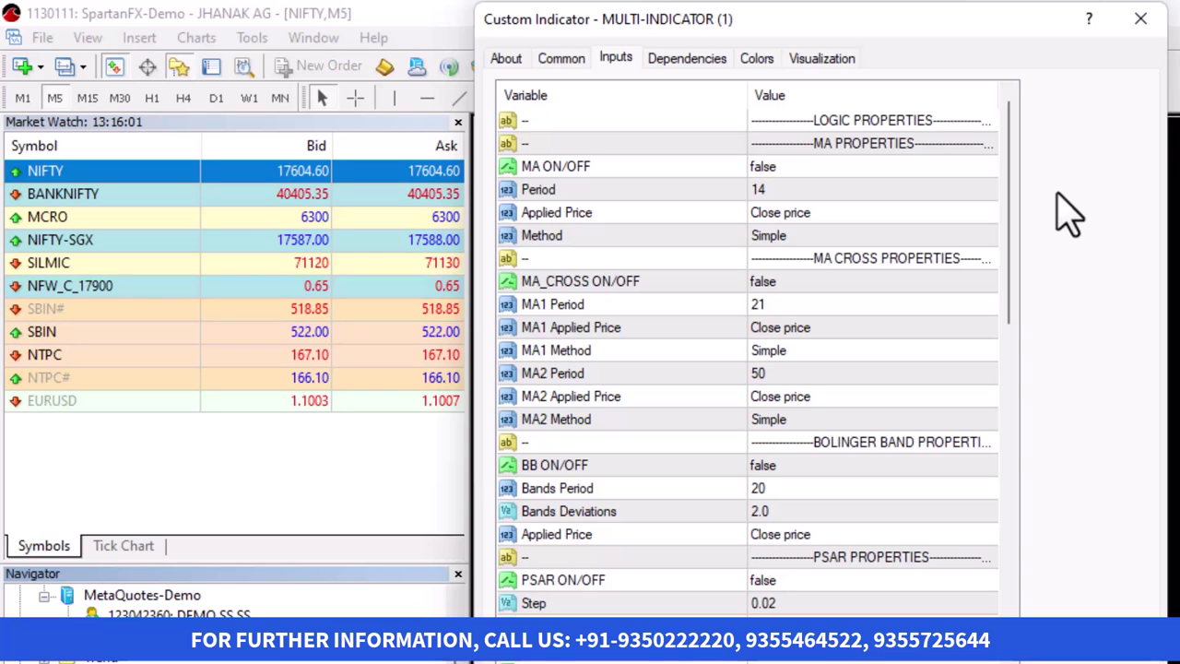
# Switch the moving average on and set its Period to 21.
pyautogui.click(796, 171)
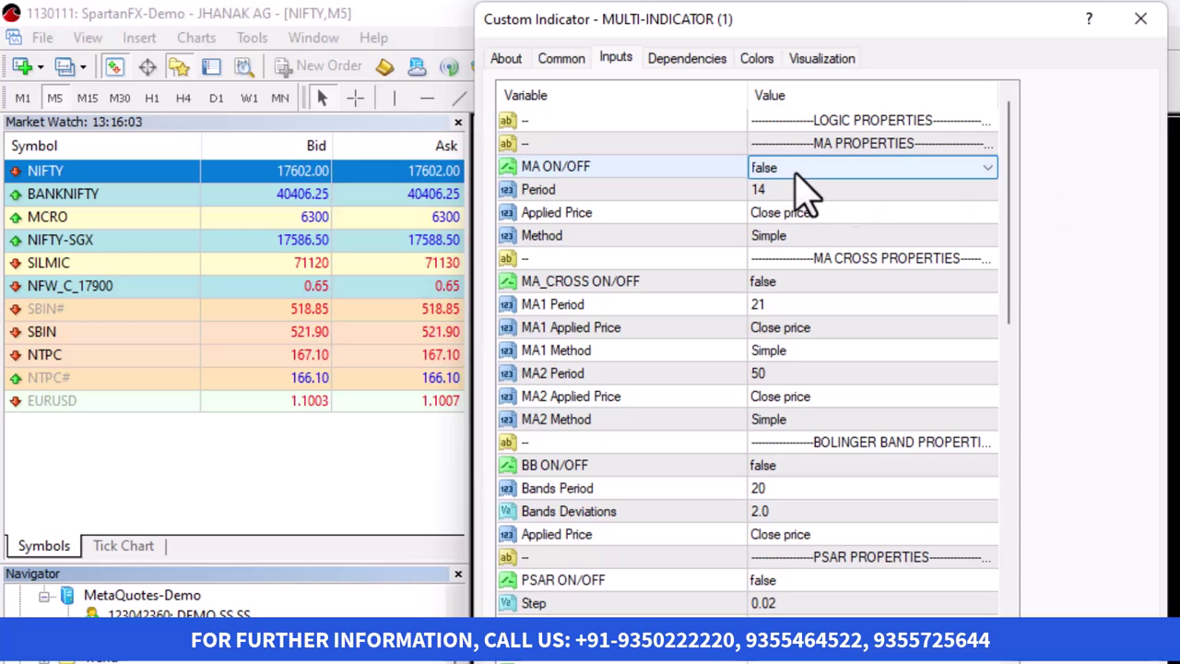
pyautogui.click(795, 172)
pyautogui.click(774, 204)
pyautogui.click(774, 192)
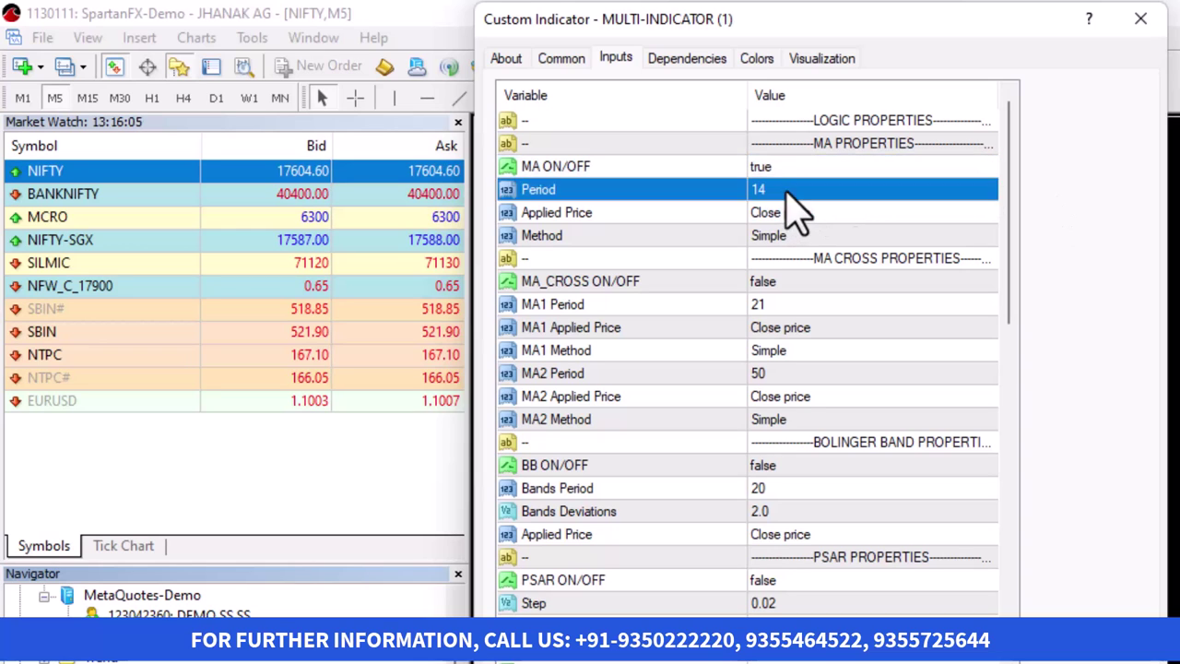
pyautogui.click(783, 191)
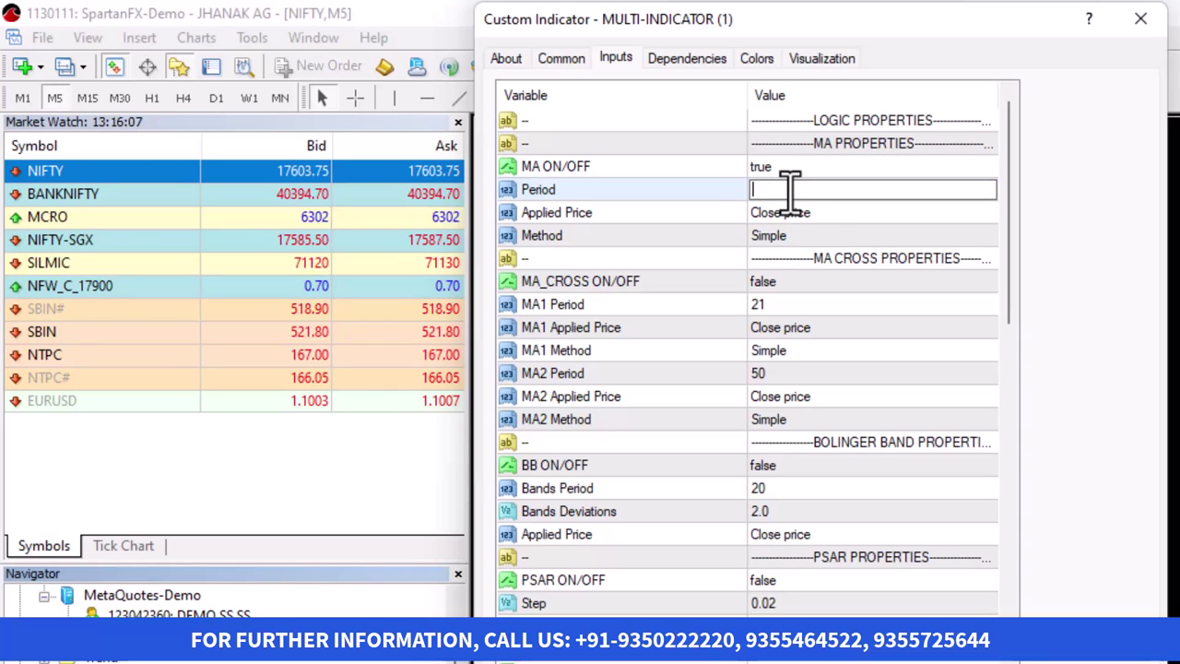
pyautogui.write('21')
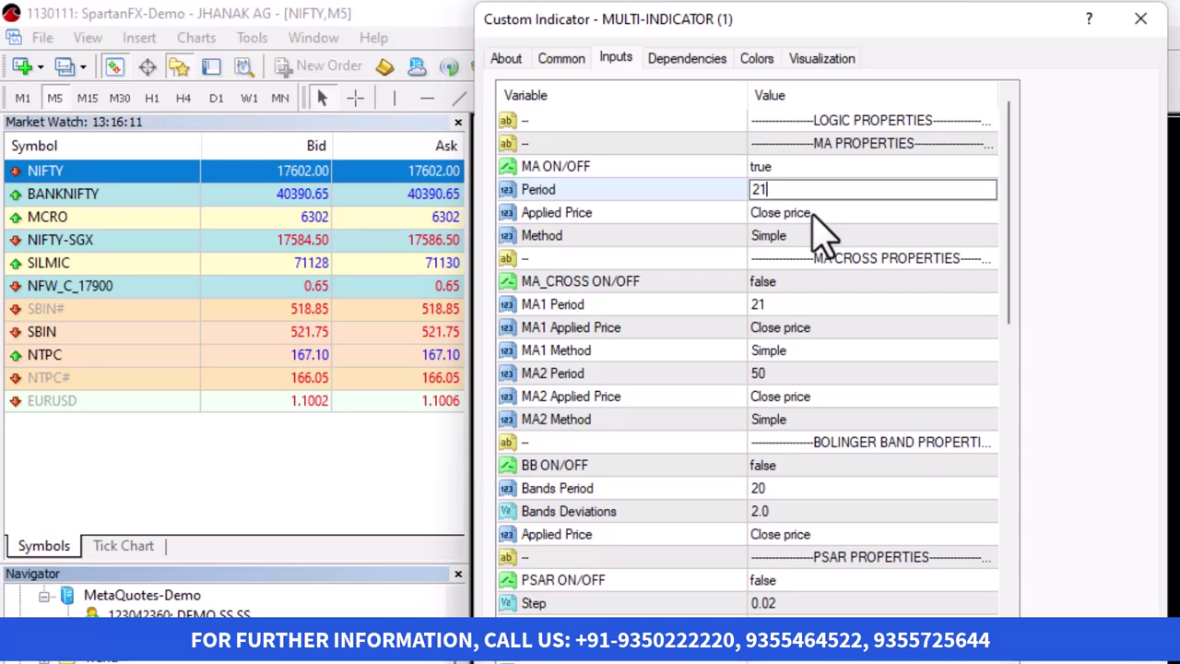
# Base the moving average on High price with the Exponential method.
pyautogui.click(811, 214)
pyautogui.click(811, 214)
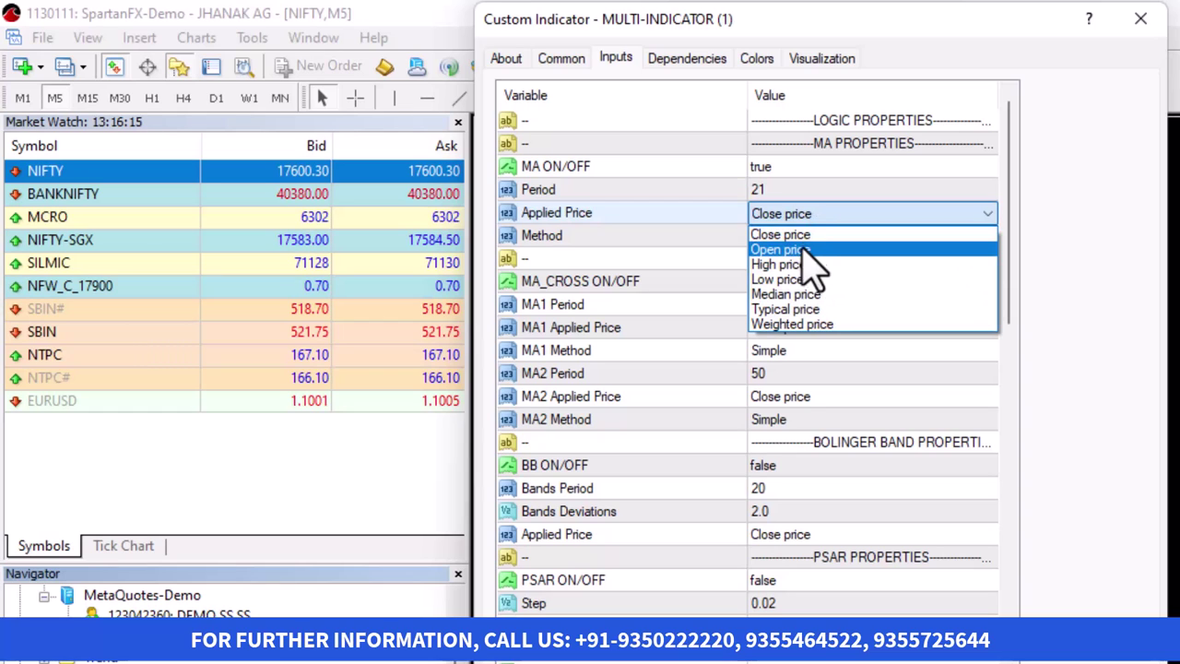
pyautogui.click(801, 264)
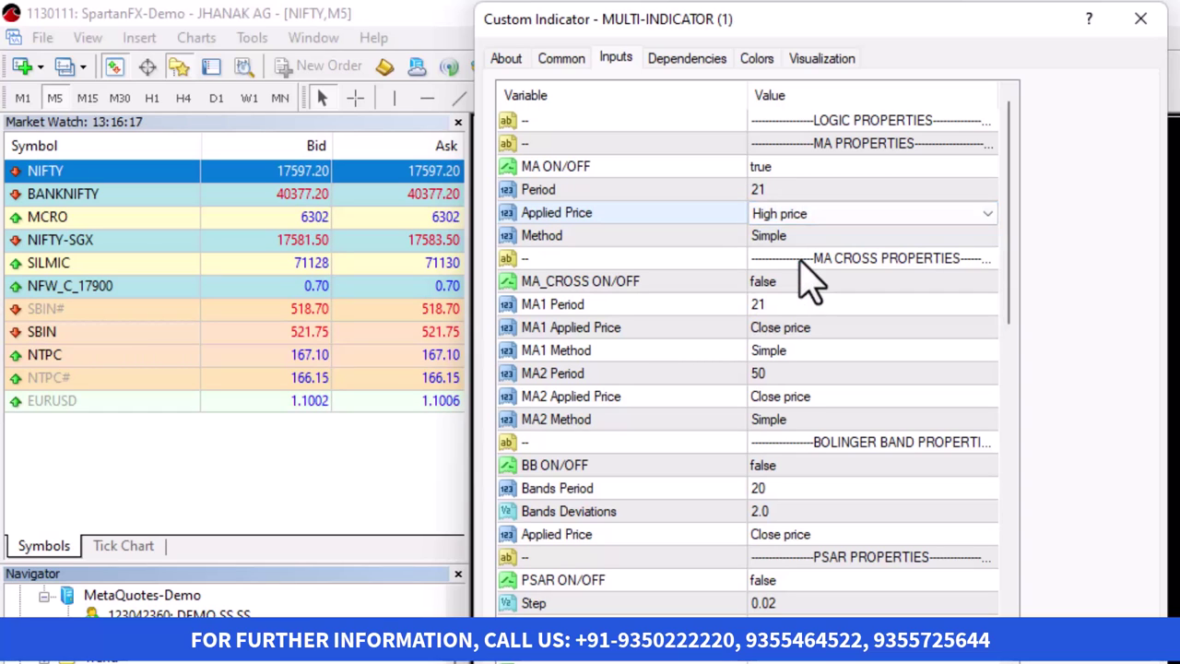
pyautogui.click(779, 238)
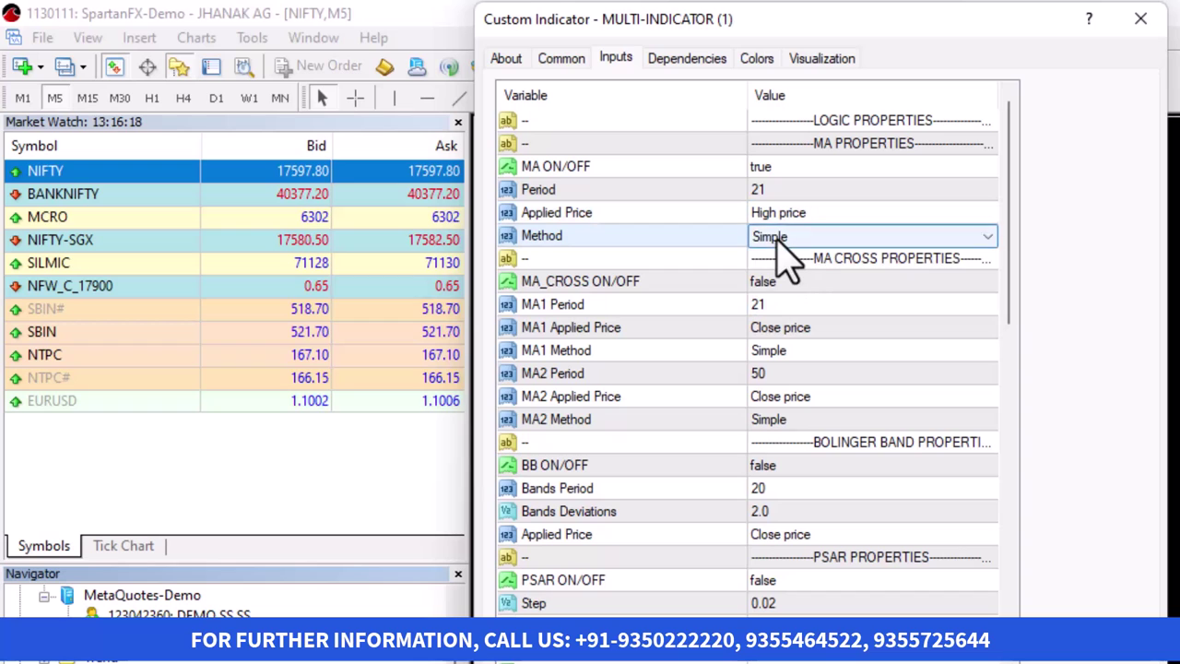
pyautogui.click(776, 237)
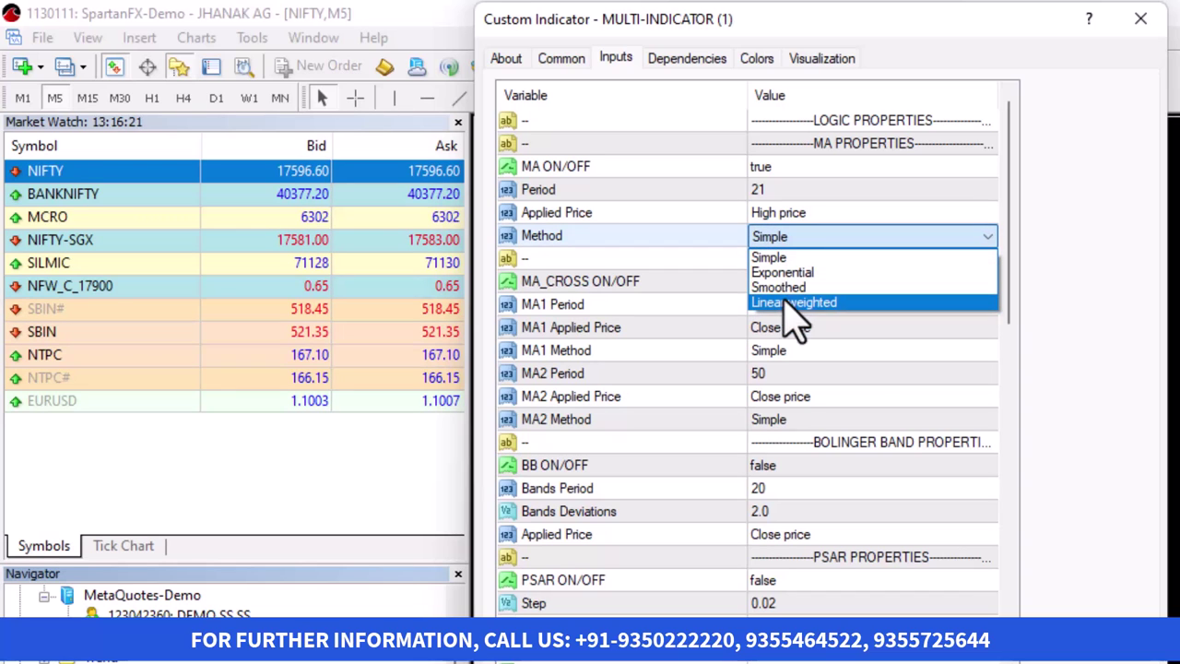
pyautogui.click(791, 272)
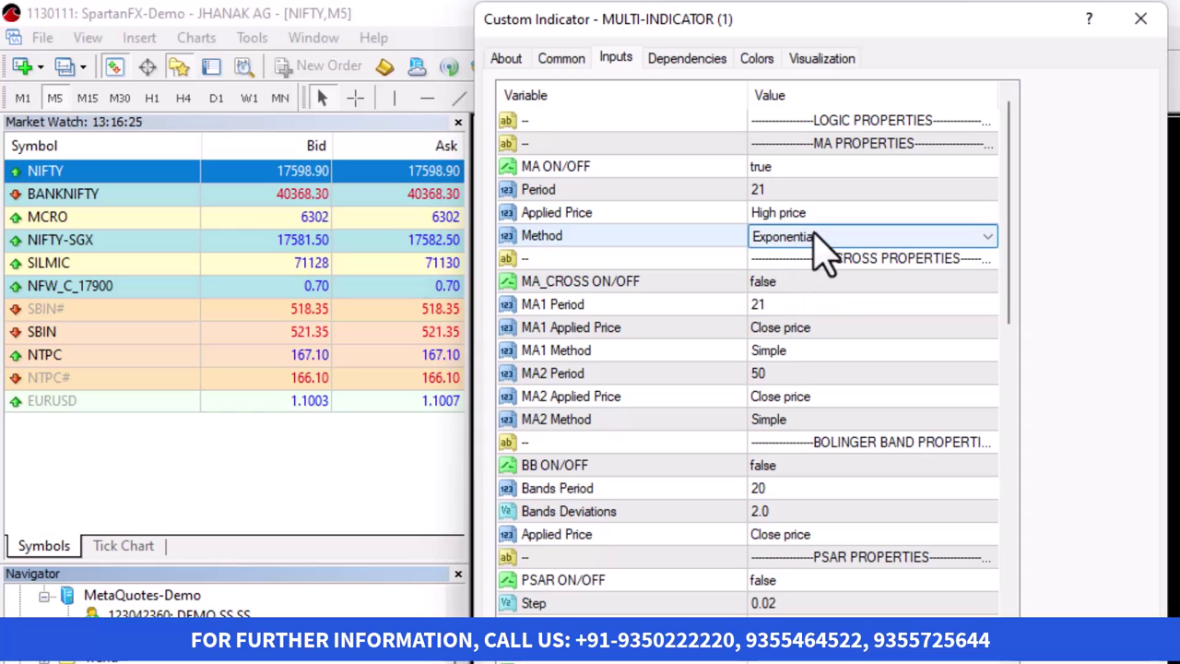
pyautogui.scroll(-15, 817, 249)
pyautogui.scroll(-5, 802, 534)
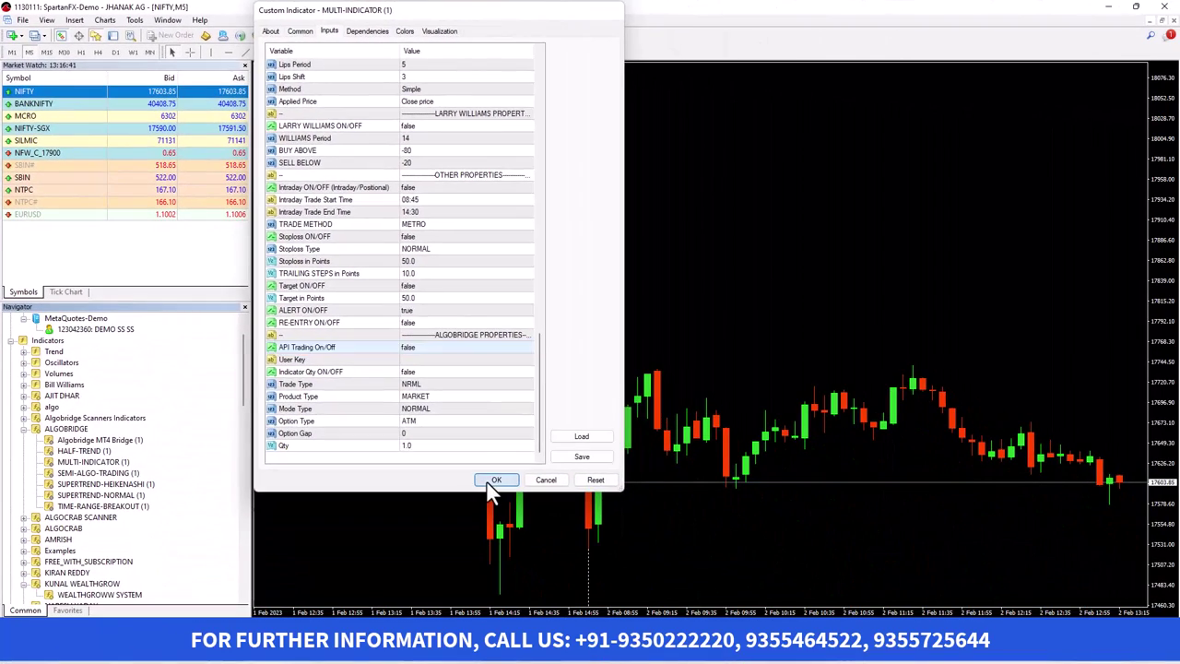
# Apply the MULTI-INDICATOR, compress the price scale, and reopen its settings from the Indicators List.
pyautogui.click(496, 481)
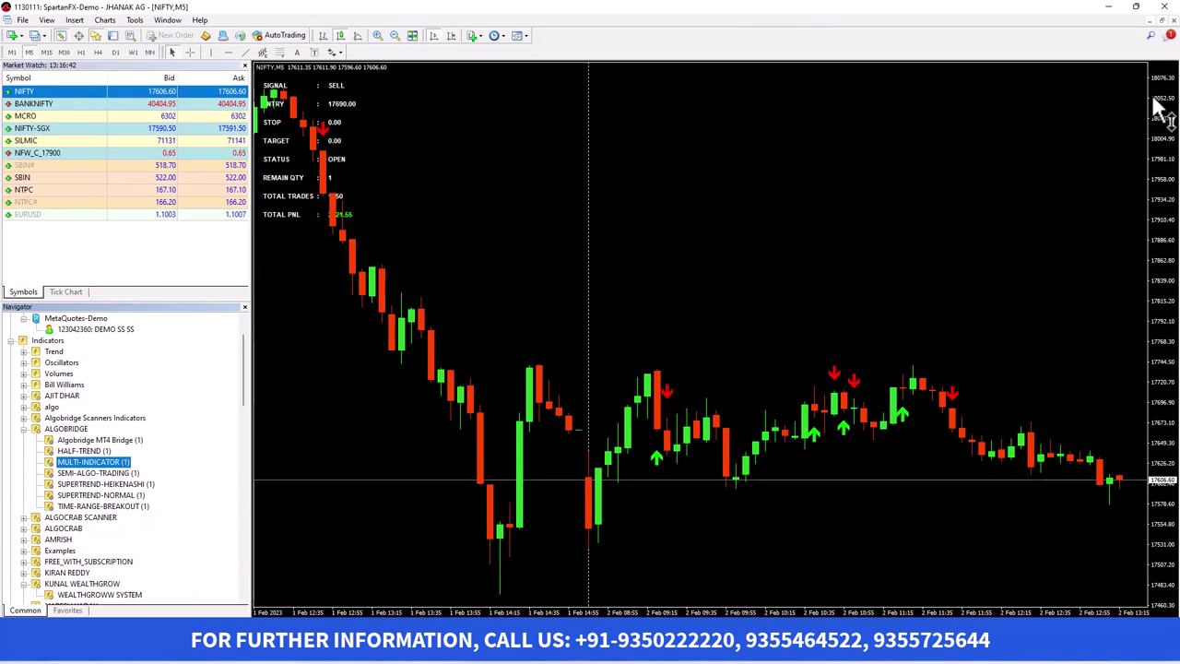
pyautogui.moveTo(1158, 105); pyautogui.dragTo(1159, 200)
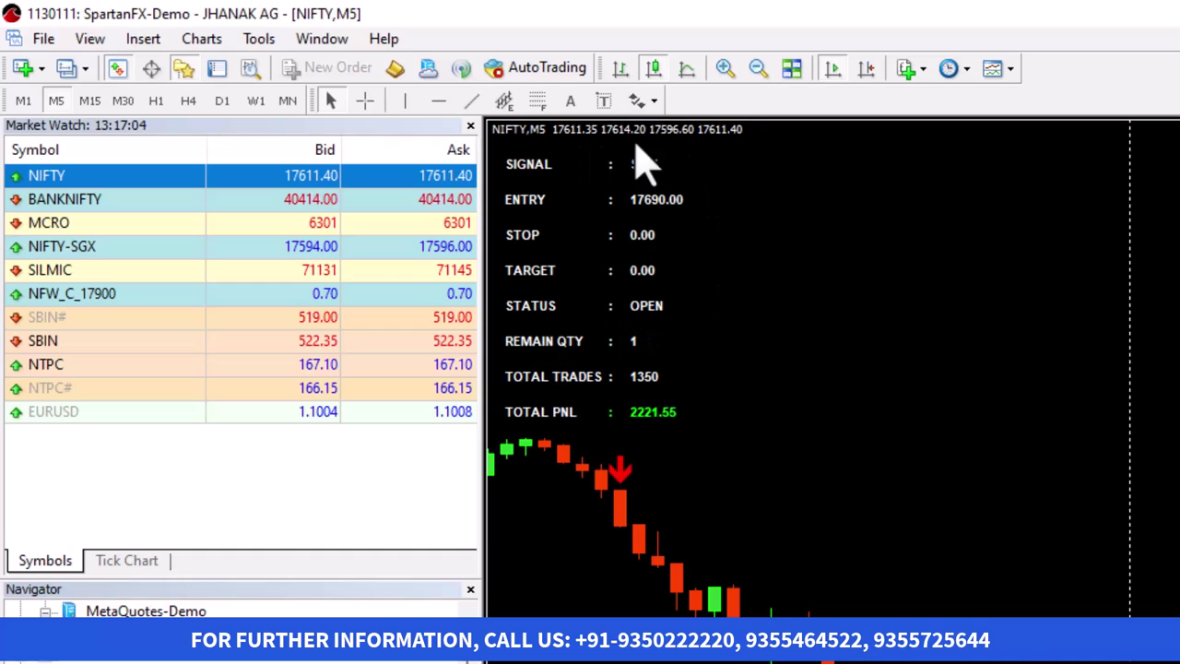
pyautogui.rightClick(692, 170)
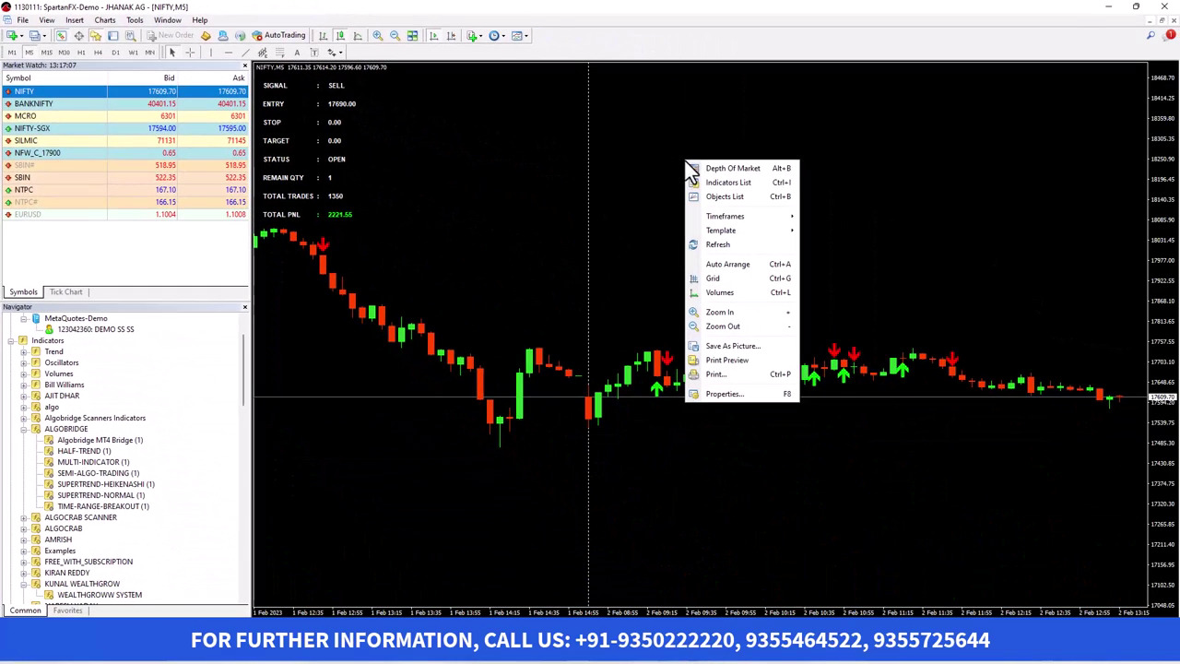
pyautogui.click(721, 183)
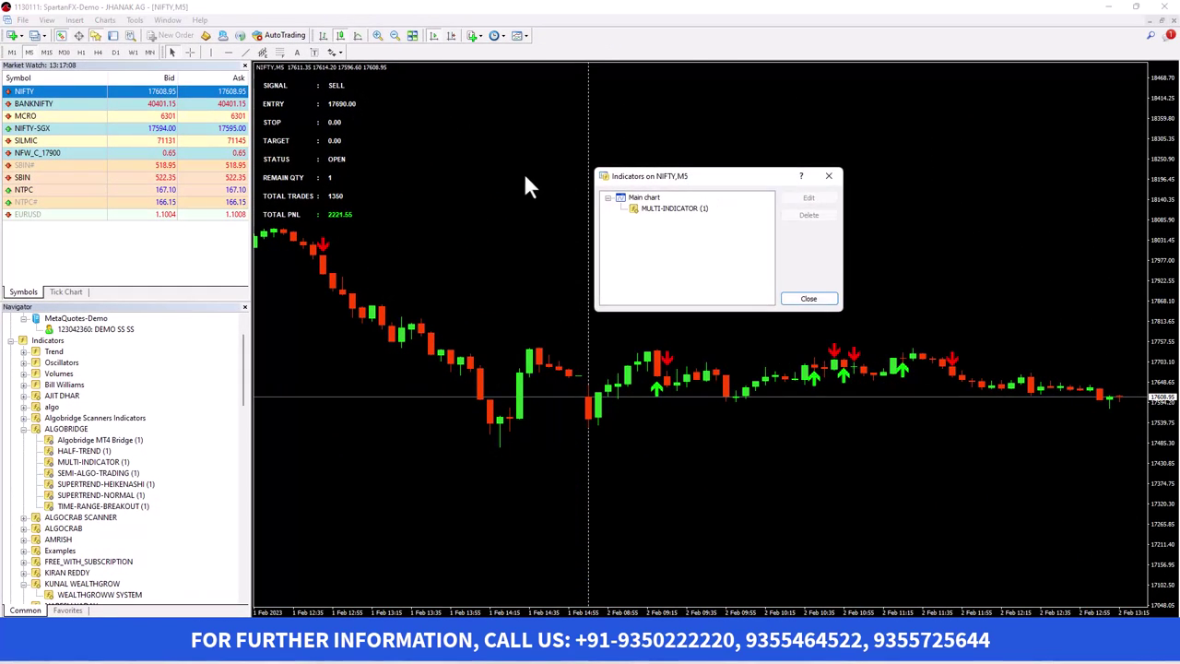
pyautogui.doubleClick(651, 208)
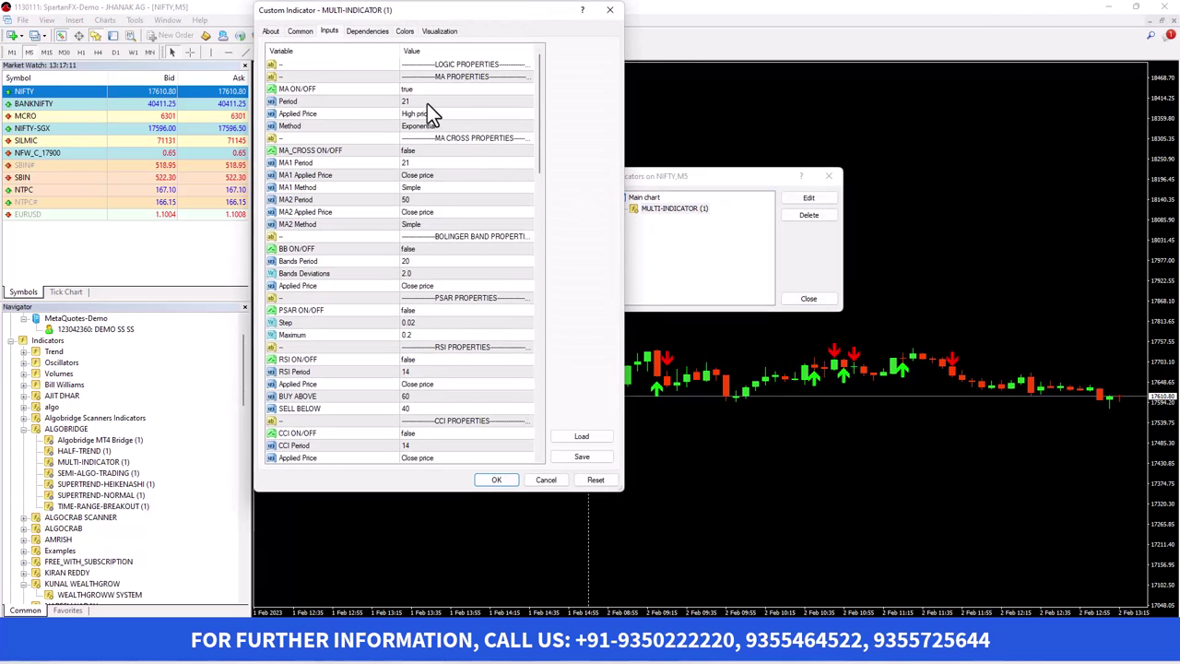
# Change the MA Period to 50, apply it, and close the Indicators window.
pyautogui.doubleClick(427, 103)
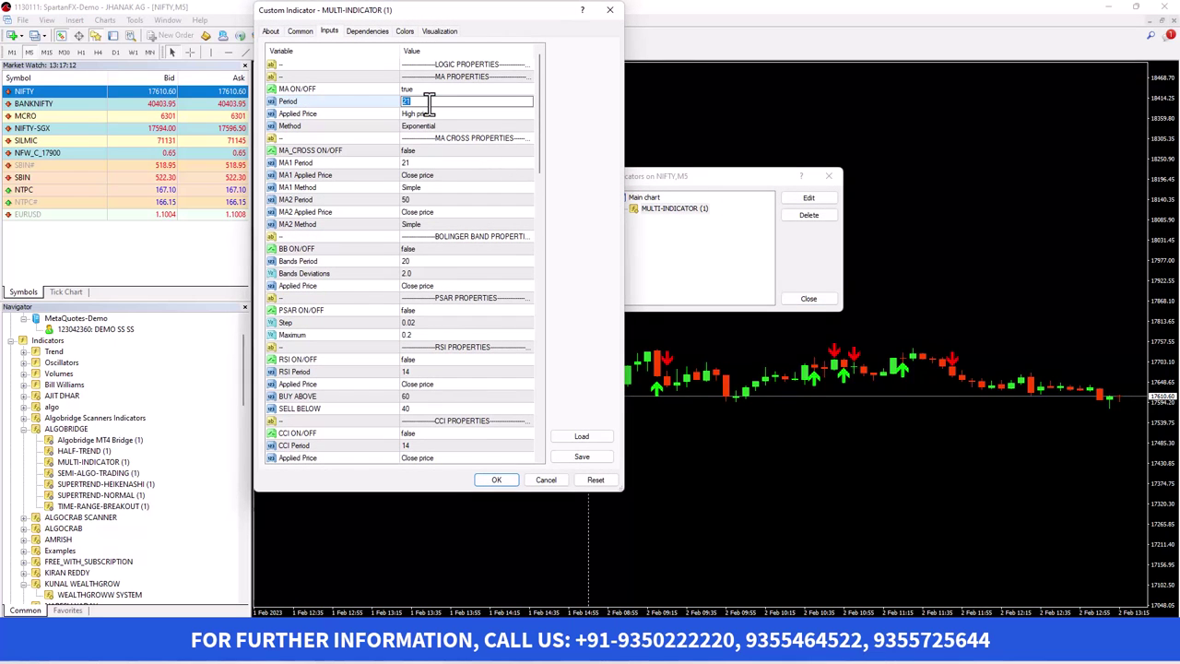
pyautogui.write('50')
pyautogui.click(501, 481)
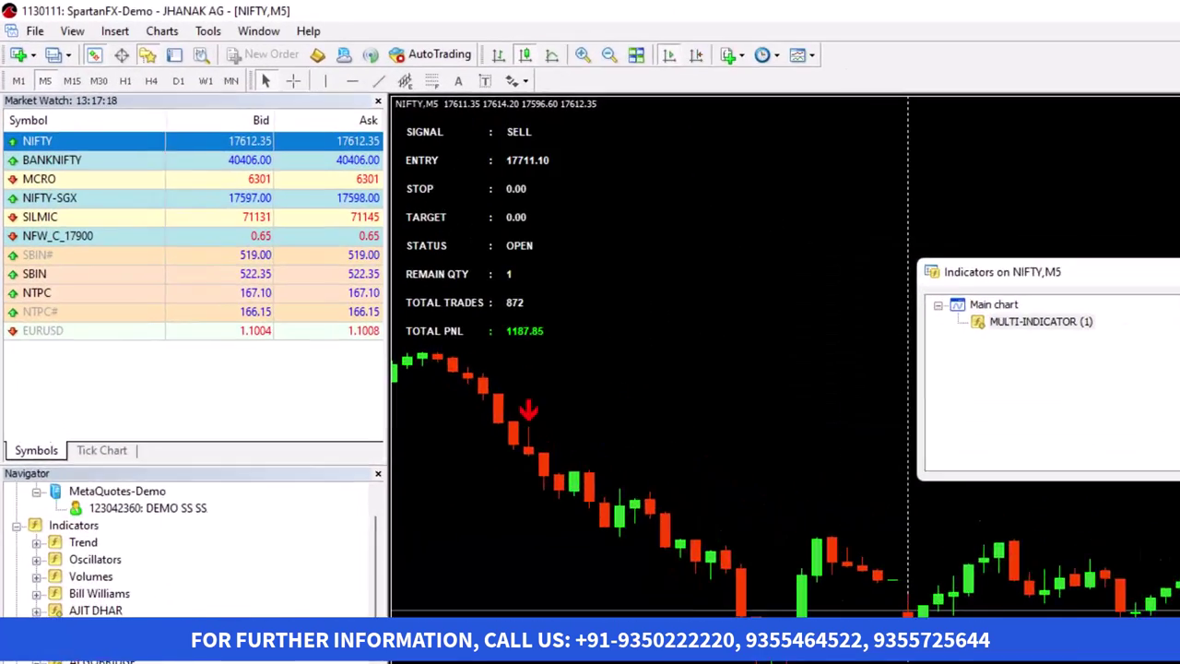
pyautogui.press('Escape')
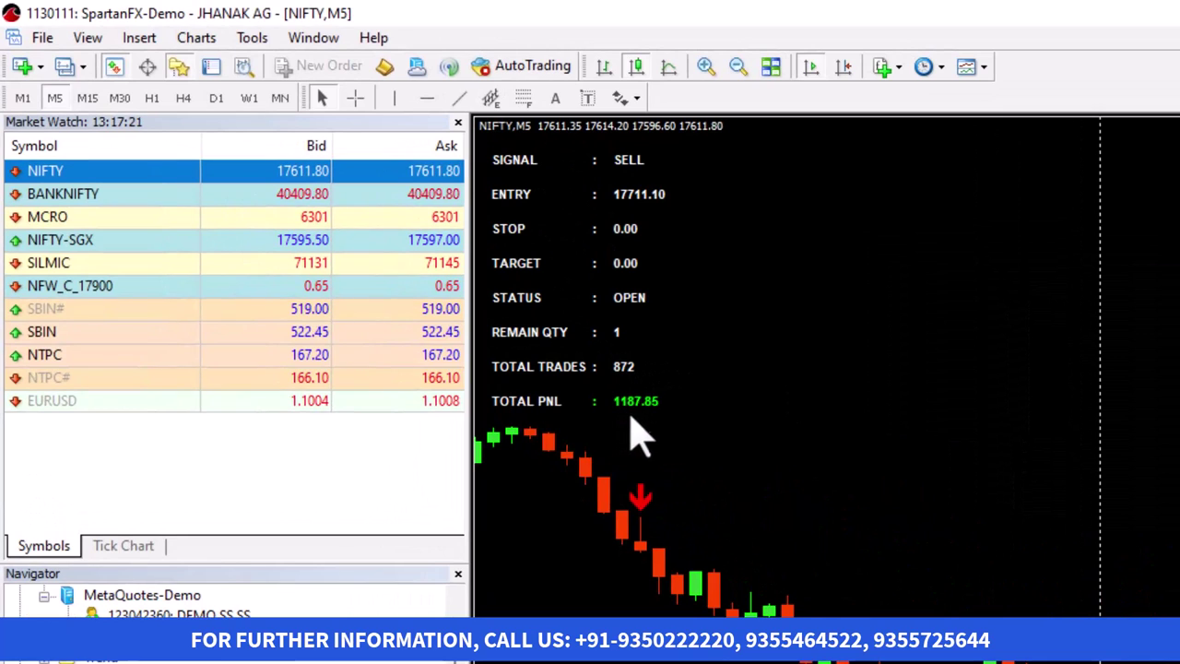
# Reopen the MULTI-INDICATOR settings from the chart's Indicators List.
pyautogui.rightClick(1145, 262)
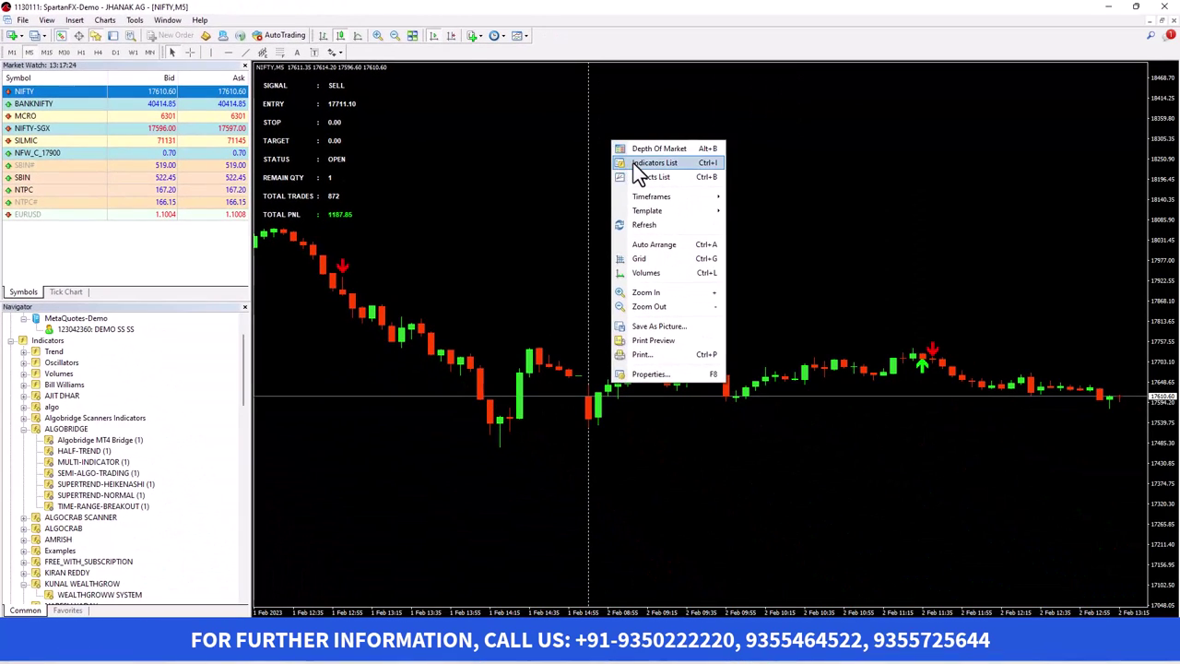
pyautogui.click(636, 164)
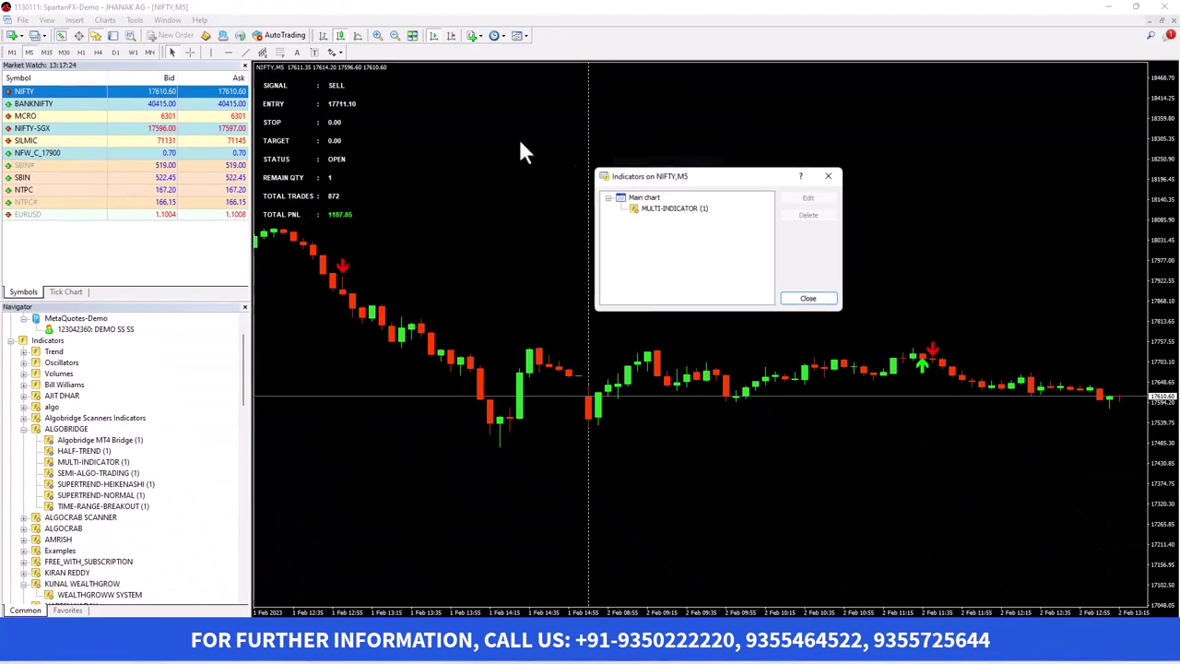
pyautogui.click(665, 208)
pyautogui.doubleClick(672, 213)
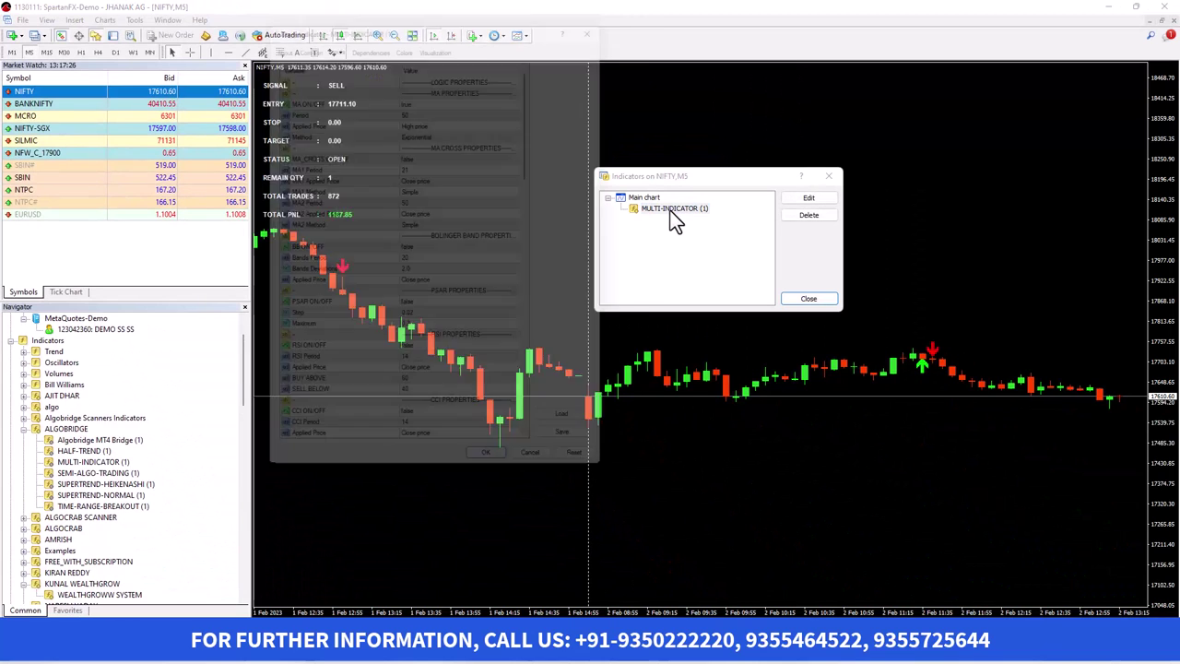
# Set the moving average to Close price, Simple method and Period 200, then apply it.
pyautogui.click(430, 116)
pyautogui.click(430, 116)
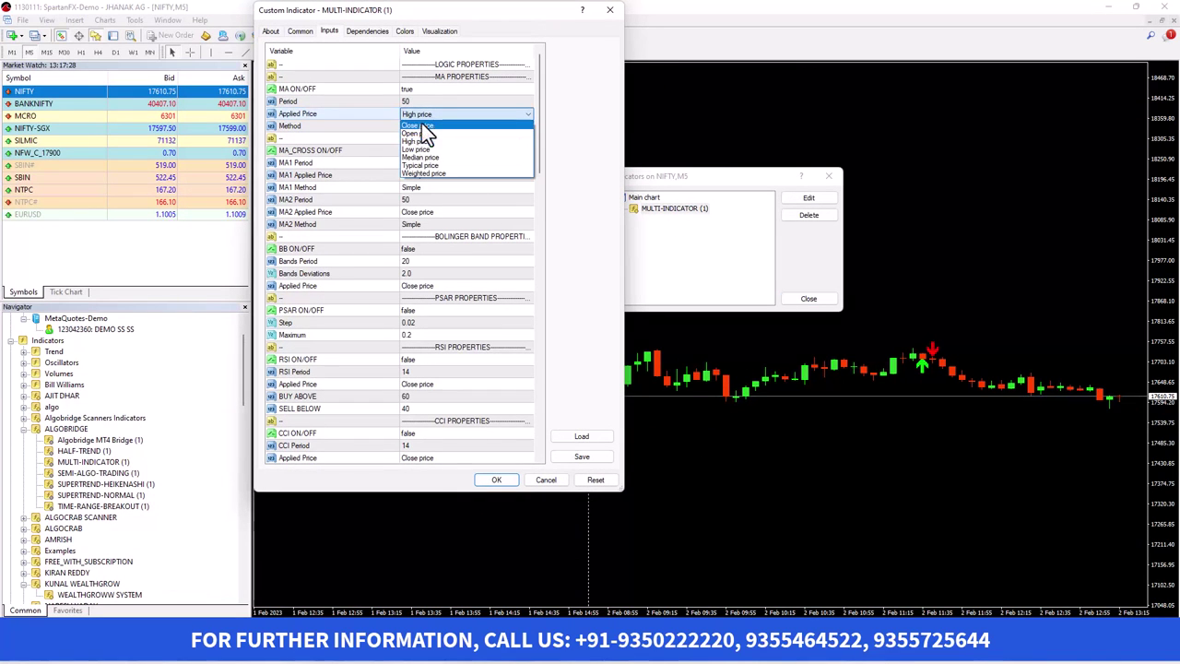
pyautogui.click(424, 126)
pyautogui.click(438, 126)
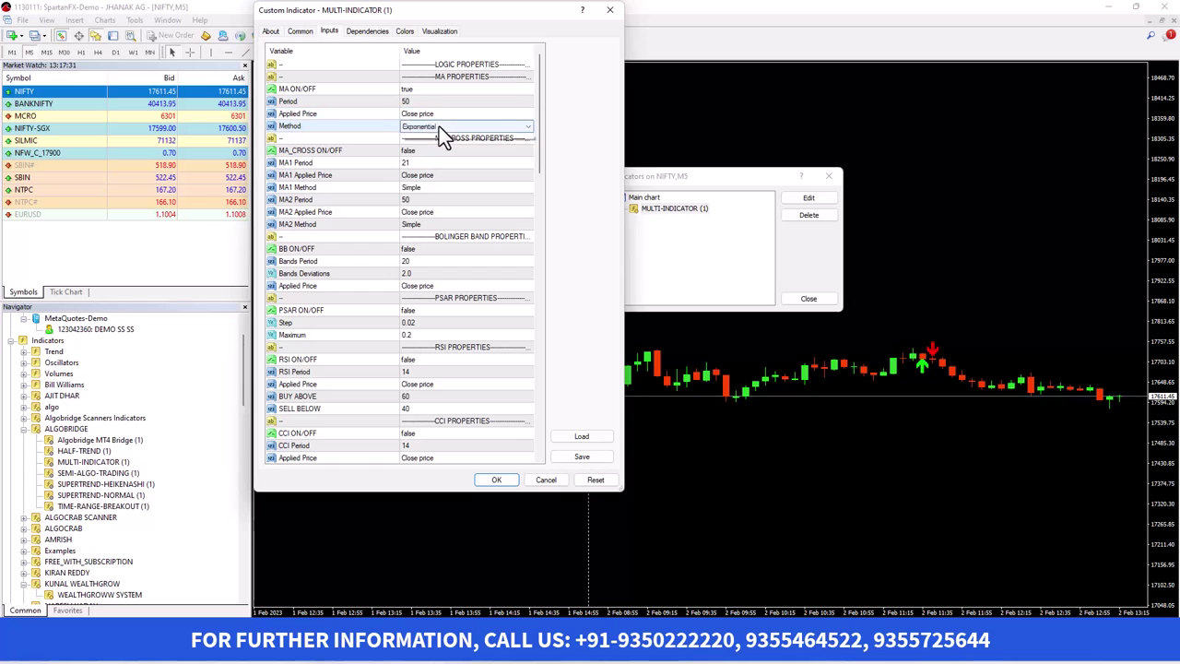
pyautogui.click(439, 127)
pyautogui.click(424, 136)
pyautogui.click(430, 102)
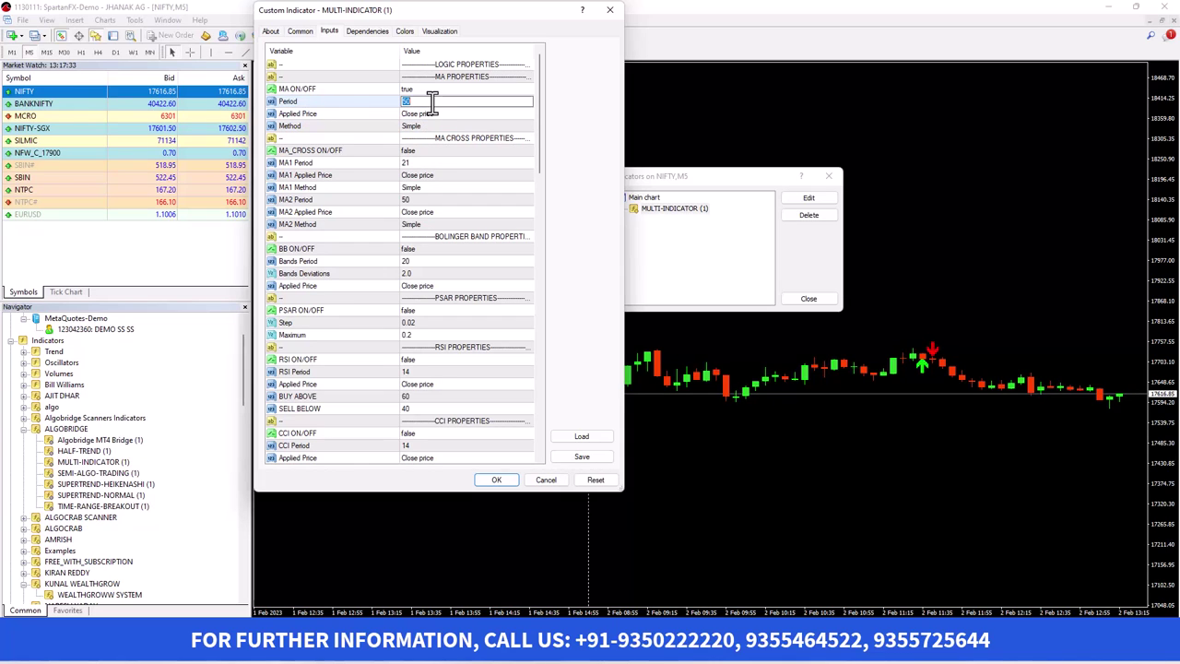
pyautogui.write('20')
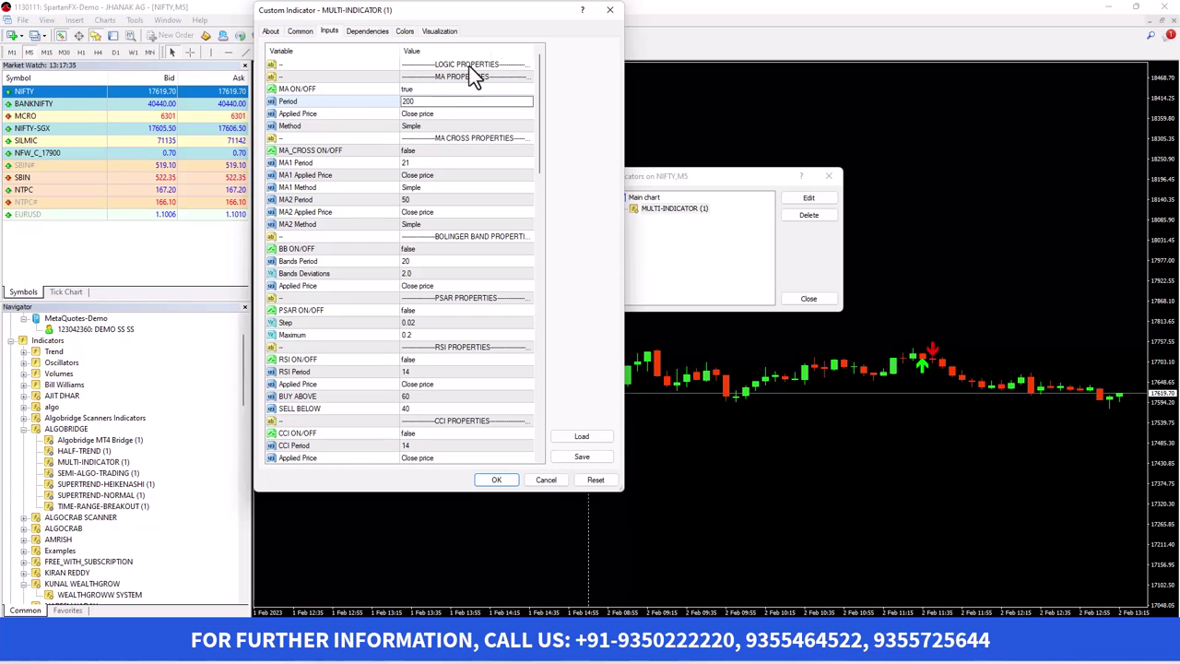
pyautogui.click(497, 482)
pyautogui.click(808, 298)
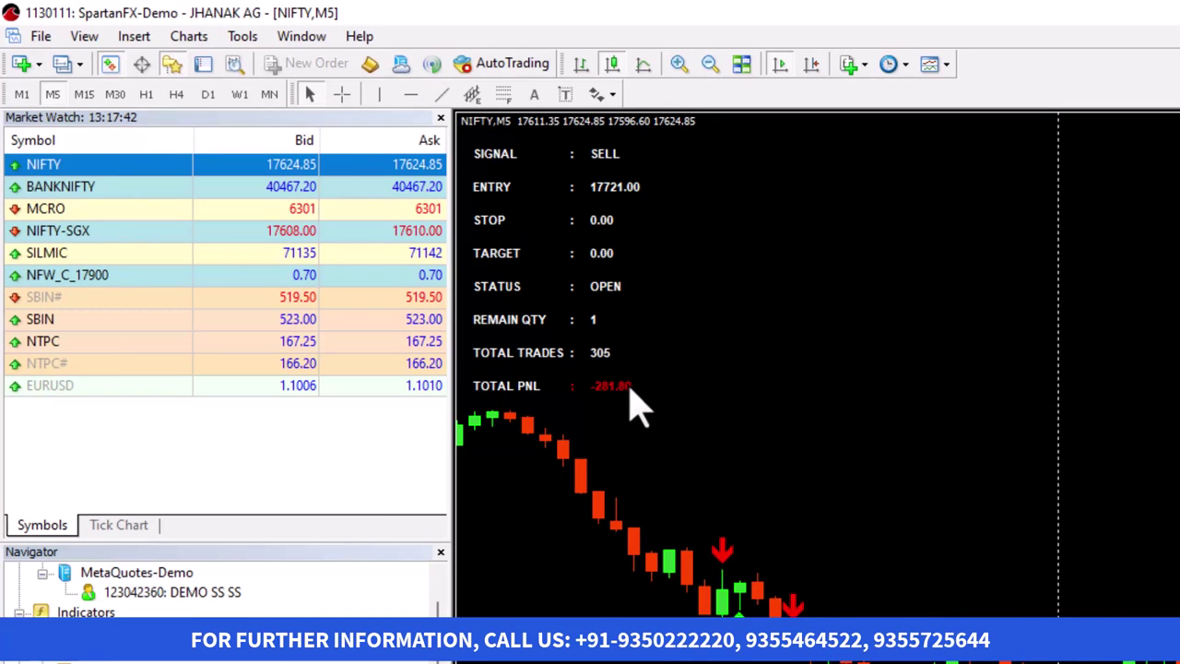
# Reopen the MULTI-INDICATOR inputs from the Indicators List and set MA ON/OFF to false.
pyautogui.rightClick(968, 279)
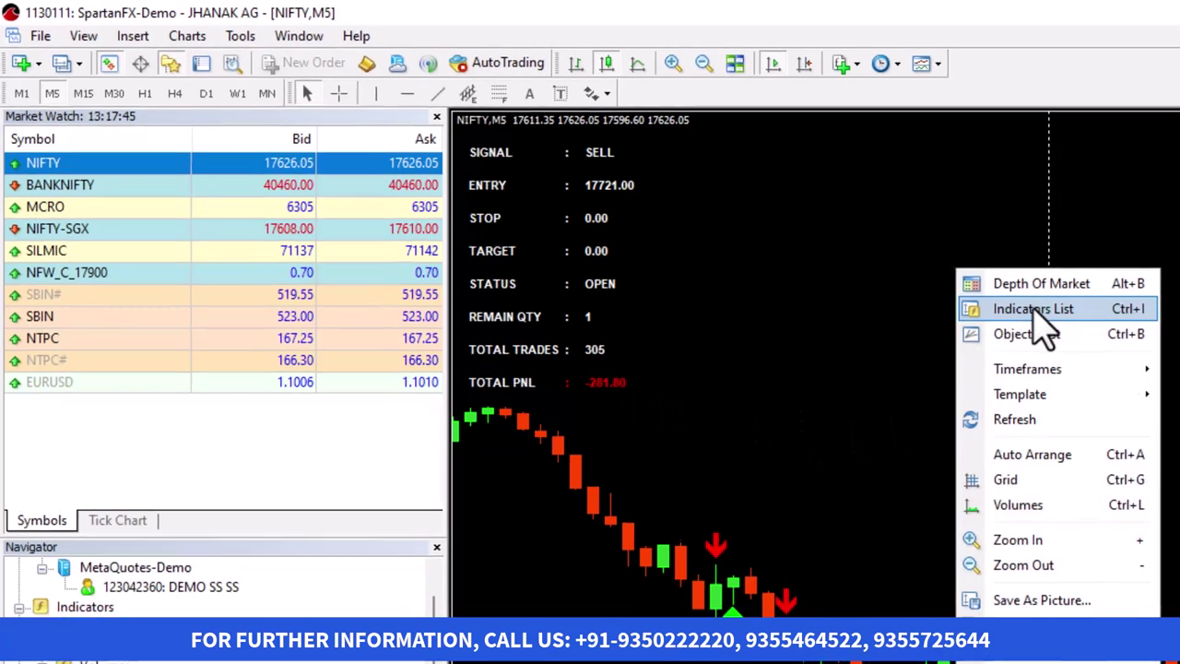
pyautogui.click(1032, 312)
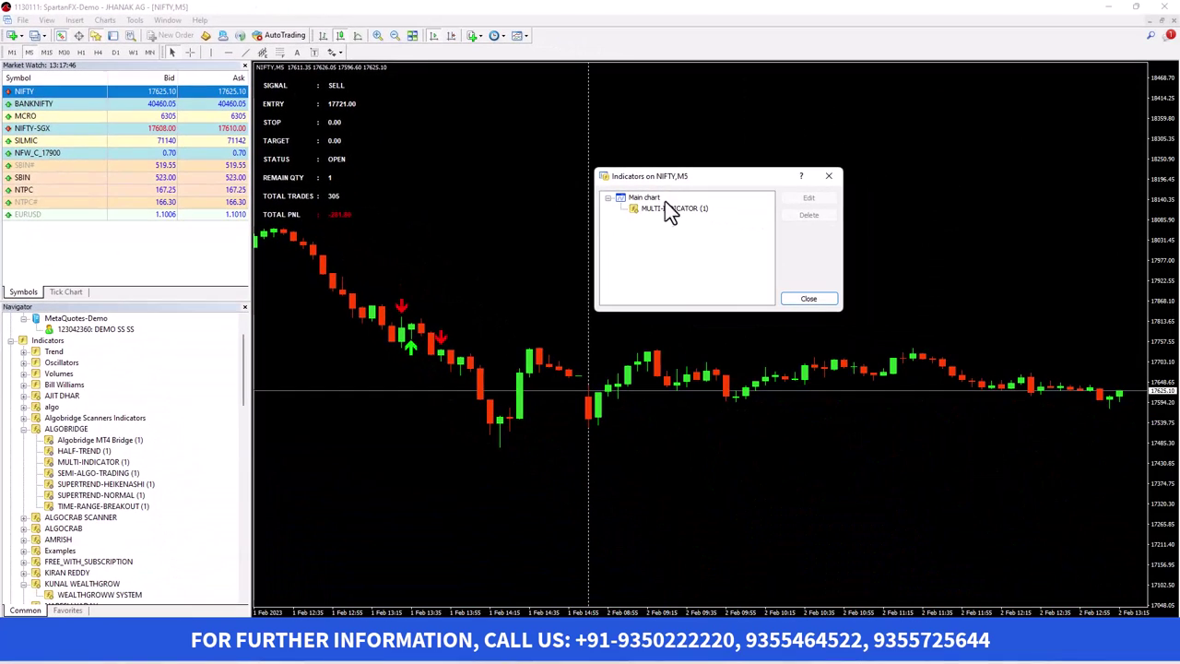
pyautogui.doubleClick(663, 210)
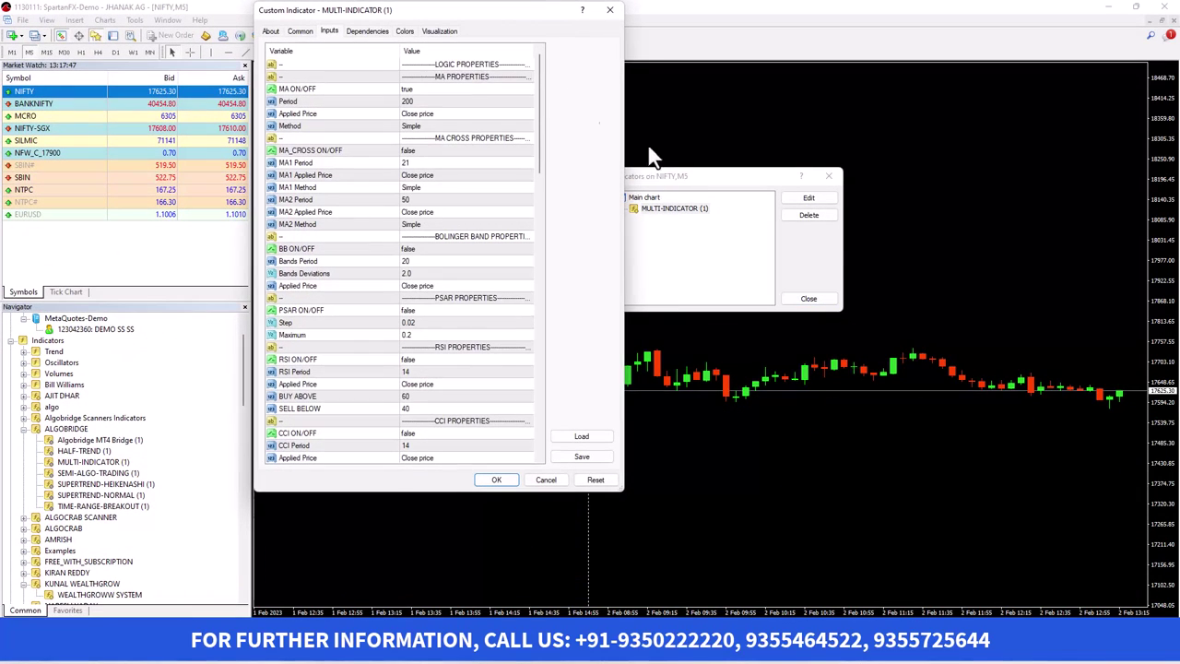
pyautogui.click(441, 103)
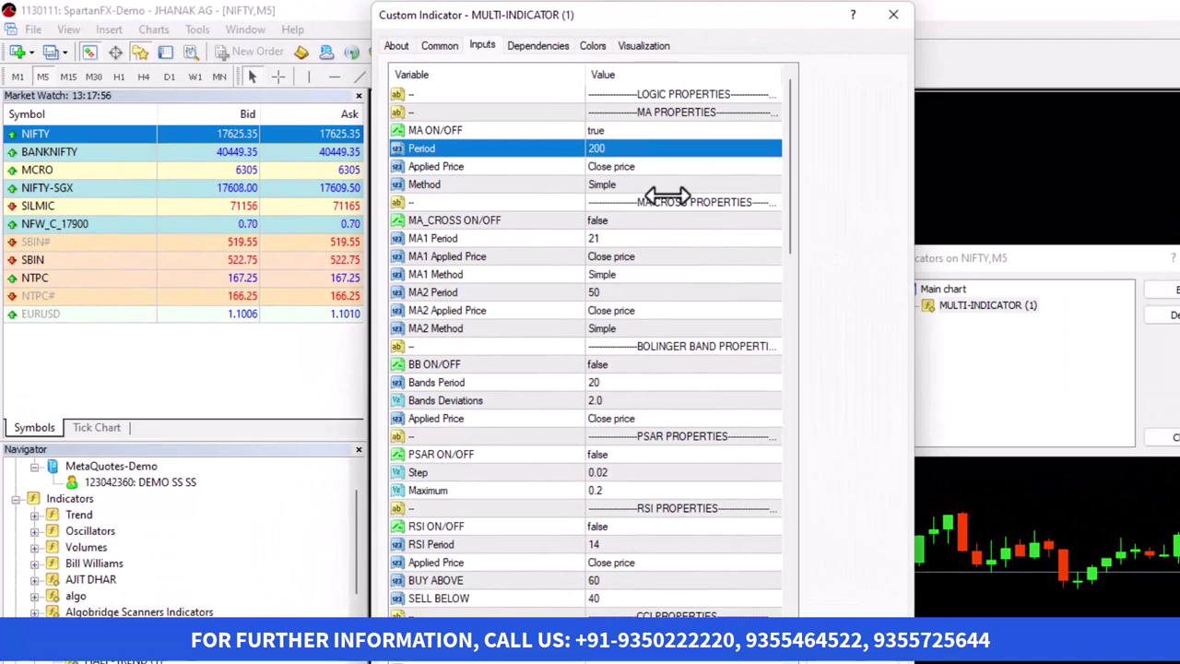
pyautogui.click(595, 130)
pyautogui.click(595, 131)
pyautogui.click(610, 156)
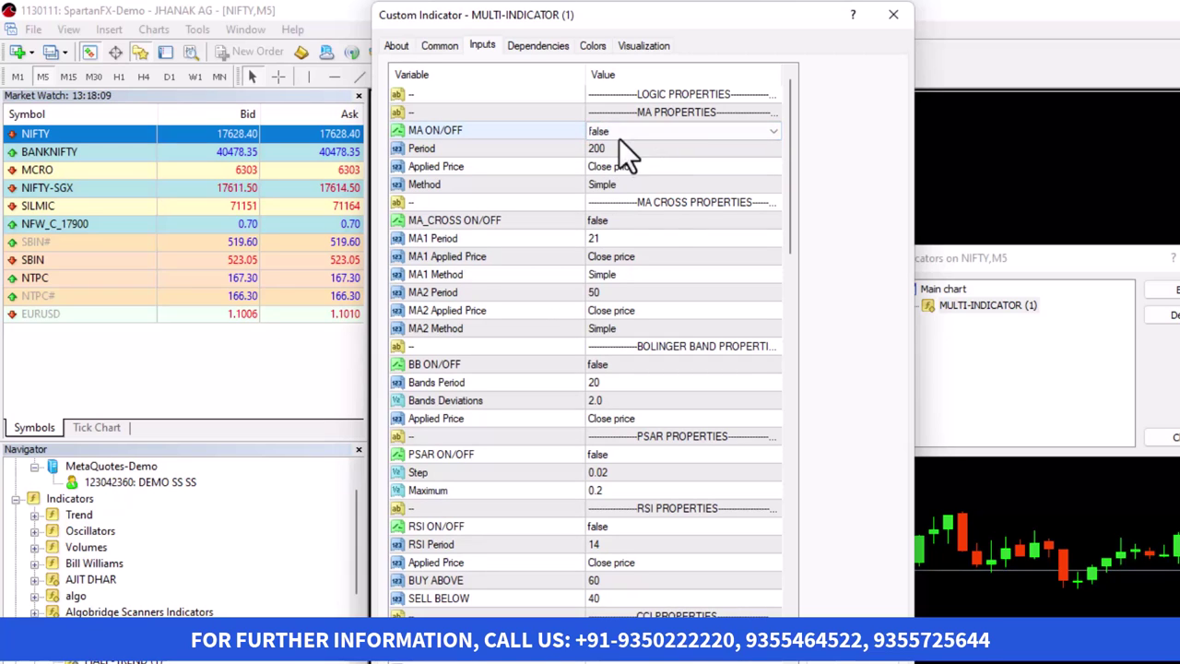
# Review the MA_CROSS inputs: MA1 Period 21, MA2 Period 50, MA1 method left Simple.
pyautogui.click(669, 205)
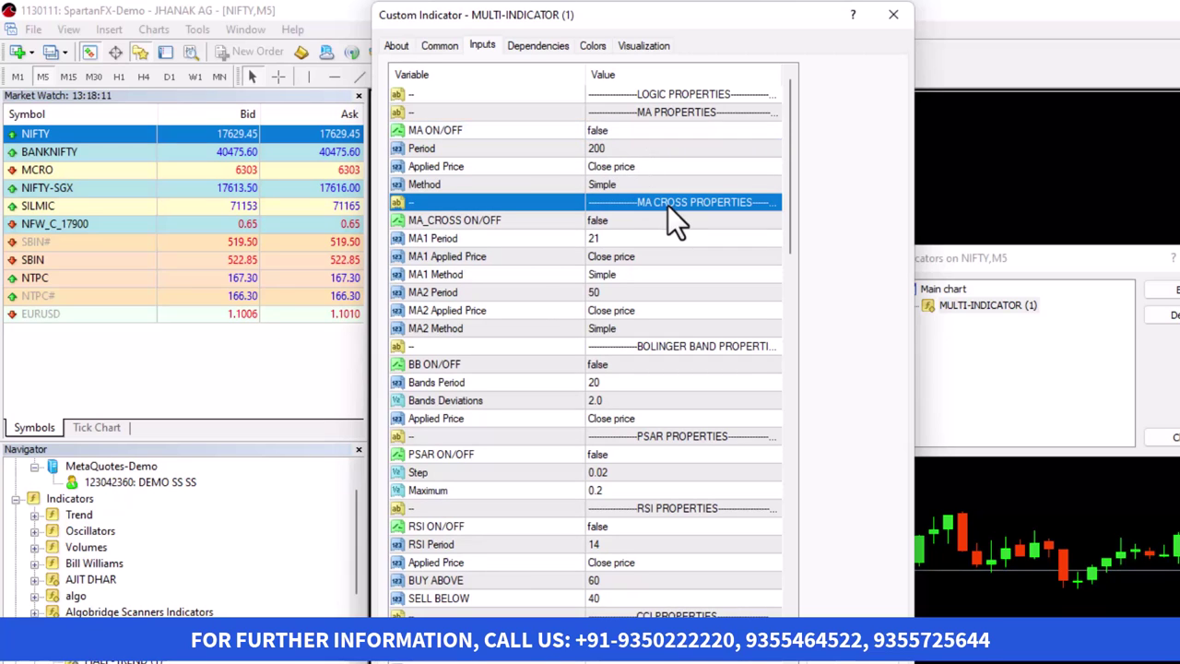
pyautogui.click(414, 225)
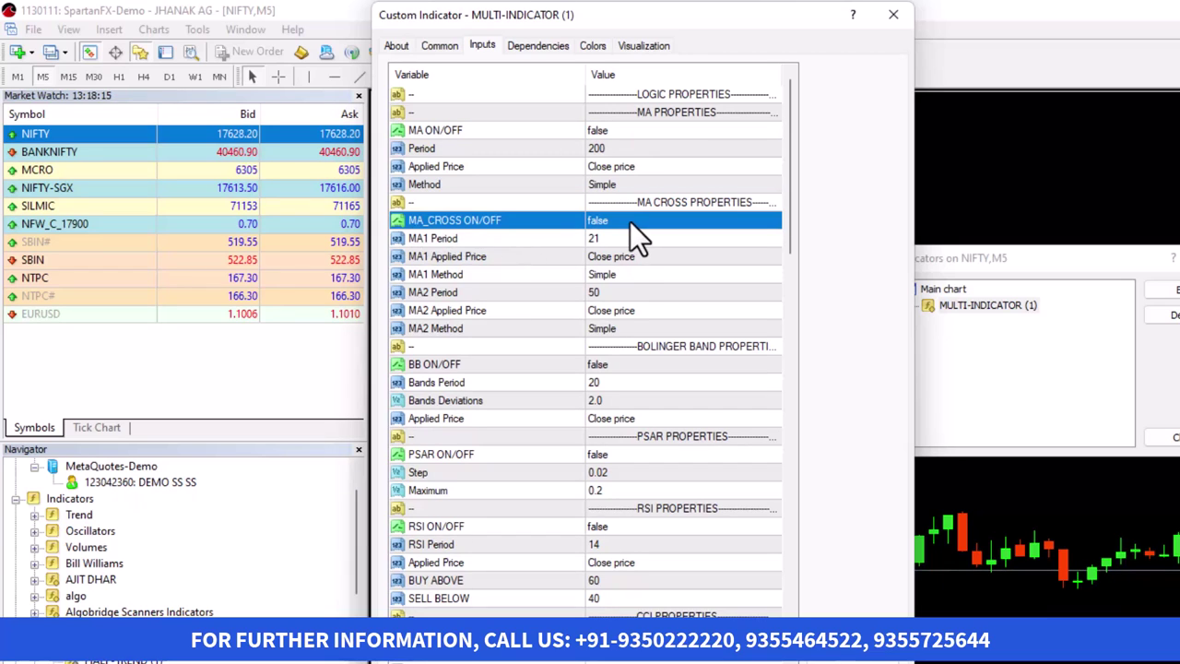
pyautogui.click(609, 245)
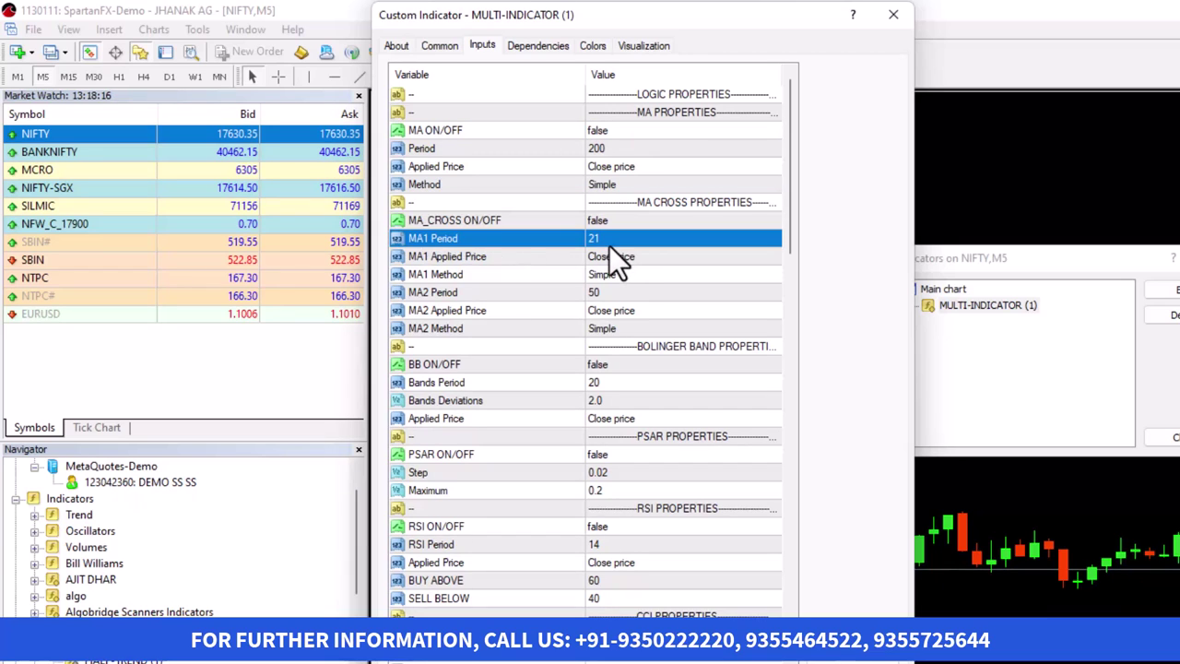
pyautogui.click(599, 296)
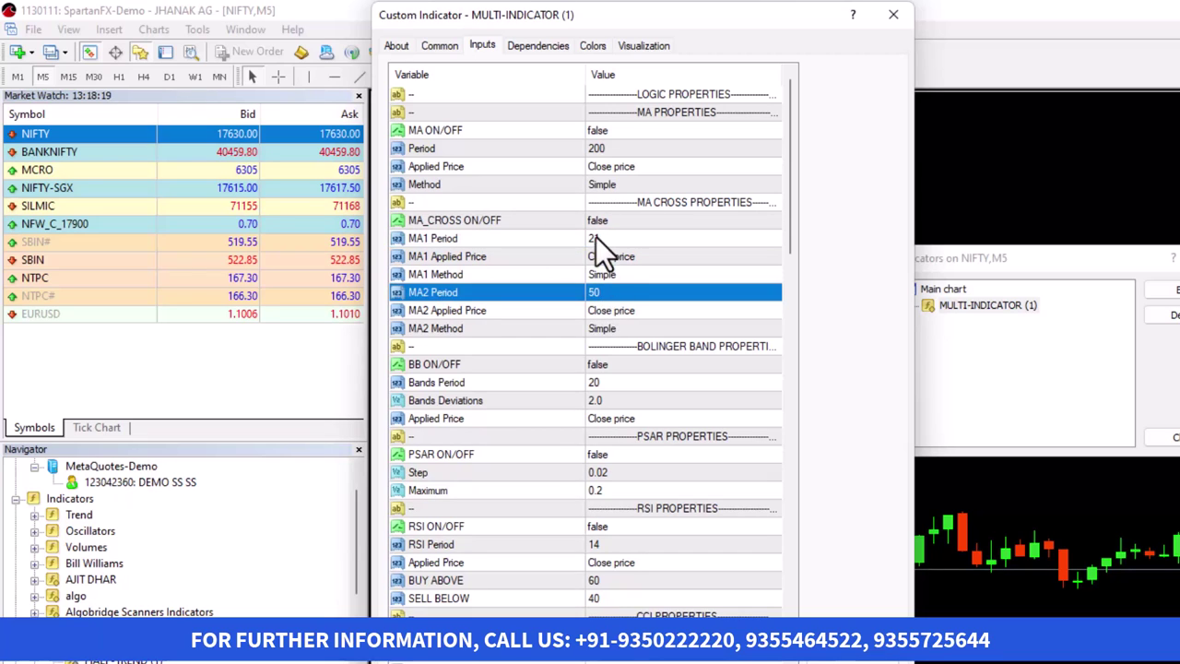
pyautogui.click(595, 237)
pyautogui.click(602, 272)
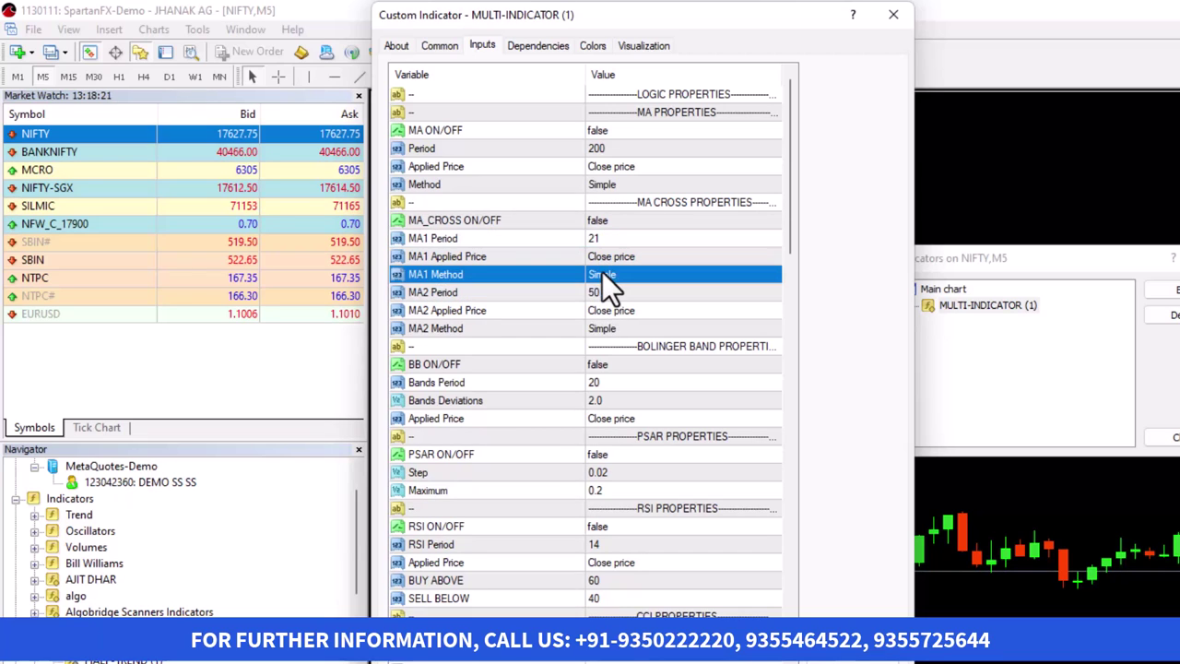
pyautogui.click(602, 272)
pyautogui.click(603, 272)
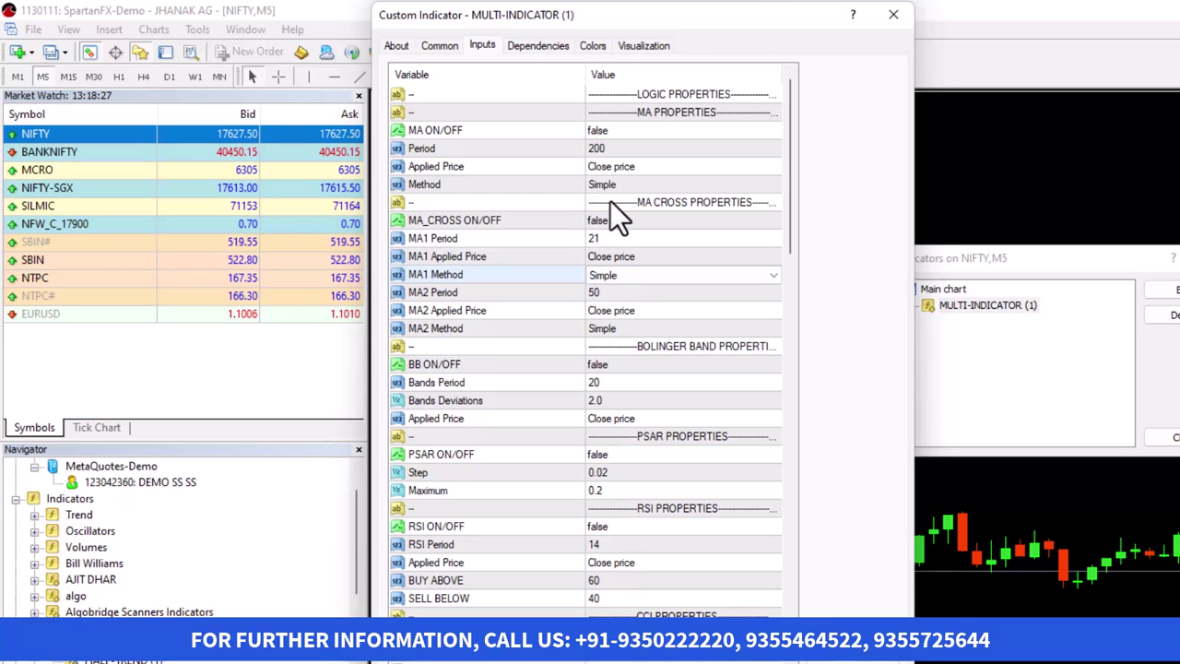
# Review the Bollinger Bands inputs: BB ON/OFF, Bands Period and Bands Deviations.
pyautogui.scroll(-1, 610, 201)
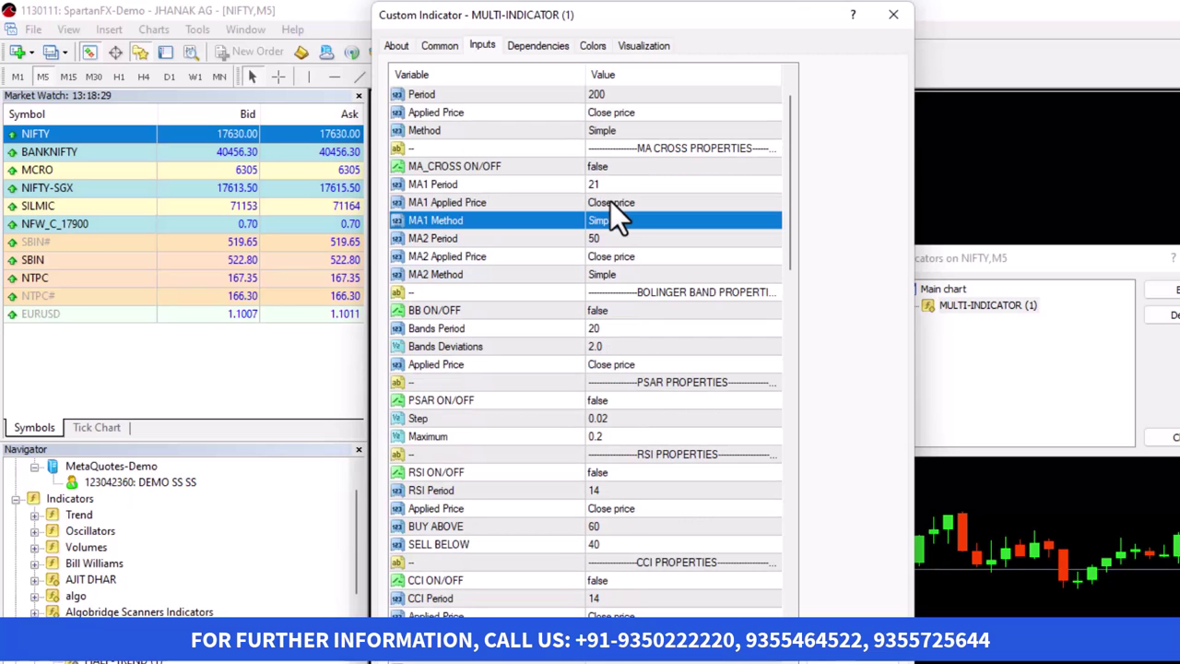
pyautogui.click(468, 312)
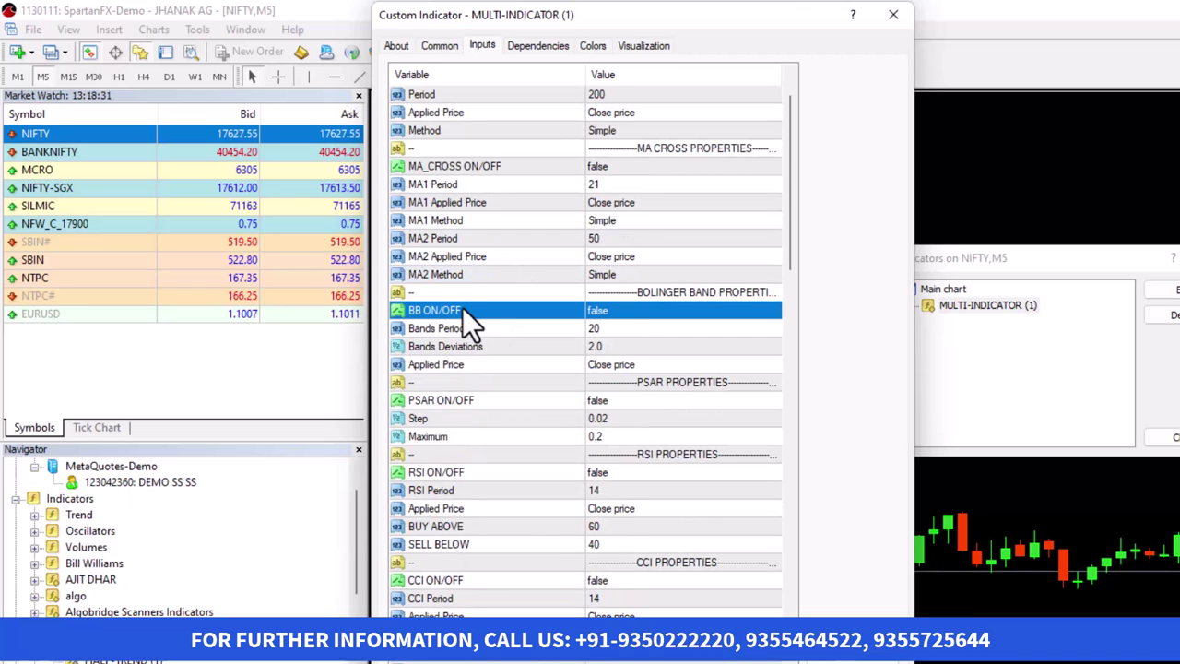
pyautogui.click(579, 330)
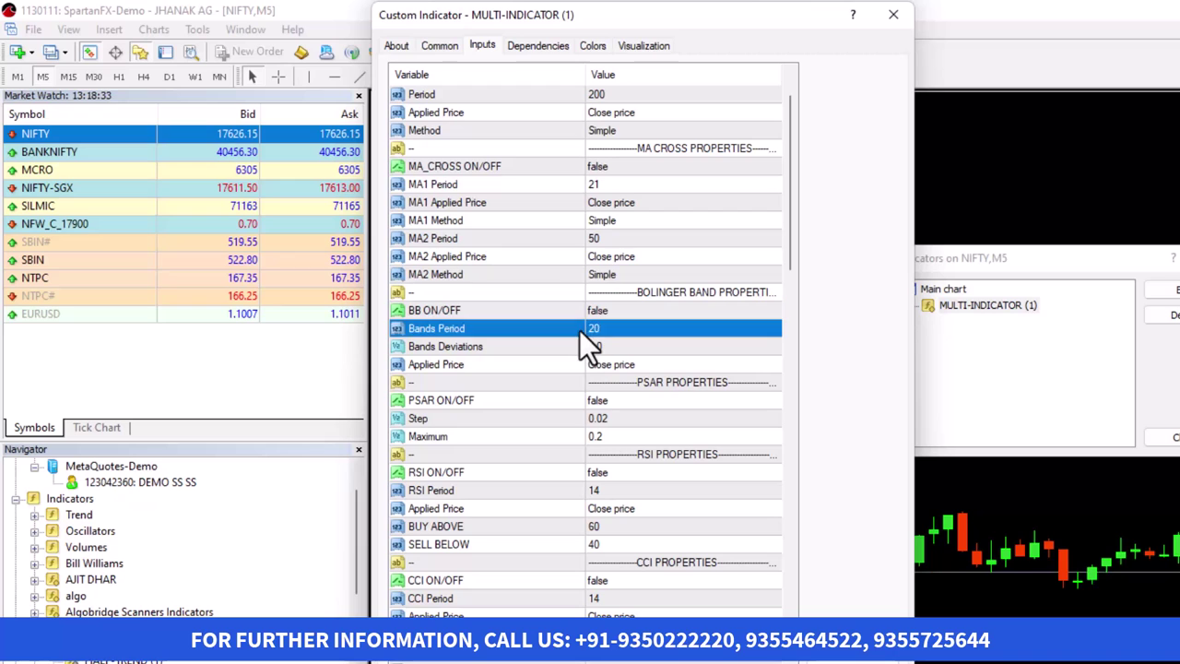
pyautogui.click(594, 346)
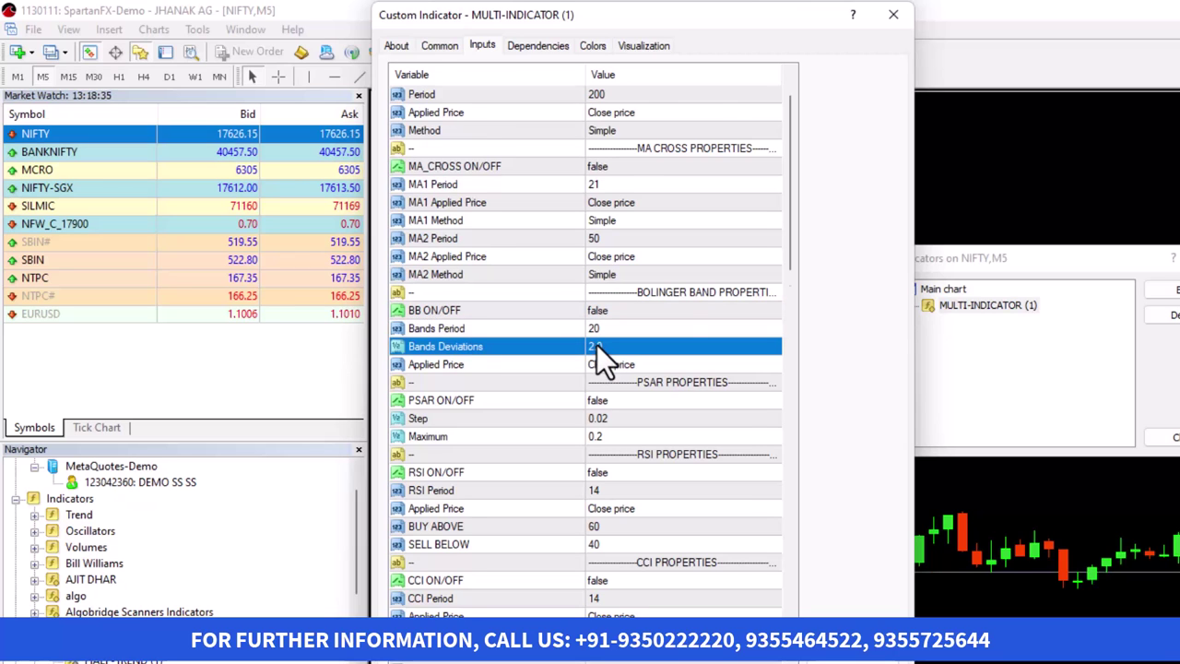
# Set both PSAR ON/OFF and RSI ON/OFF to true.
pyautogui.scroll(-2, 595, 344)
pyautogui.click(444, 300)
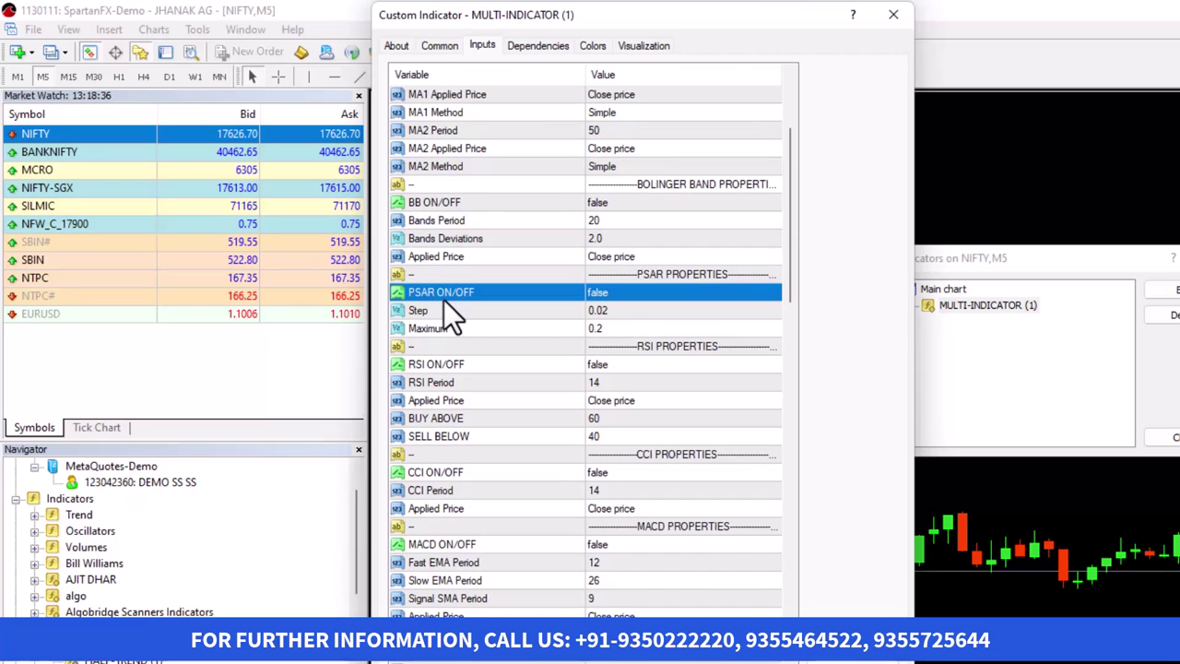
pyautogui.scroll(-1, 464, 307)
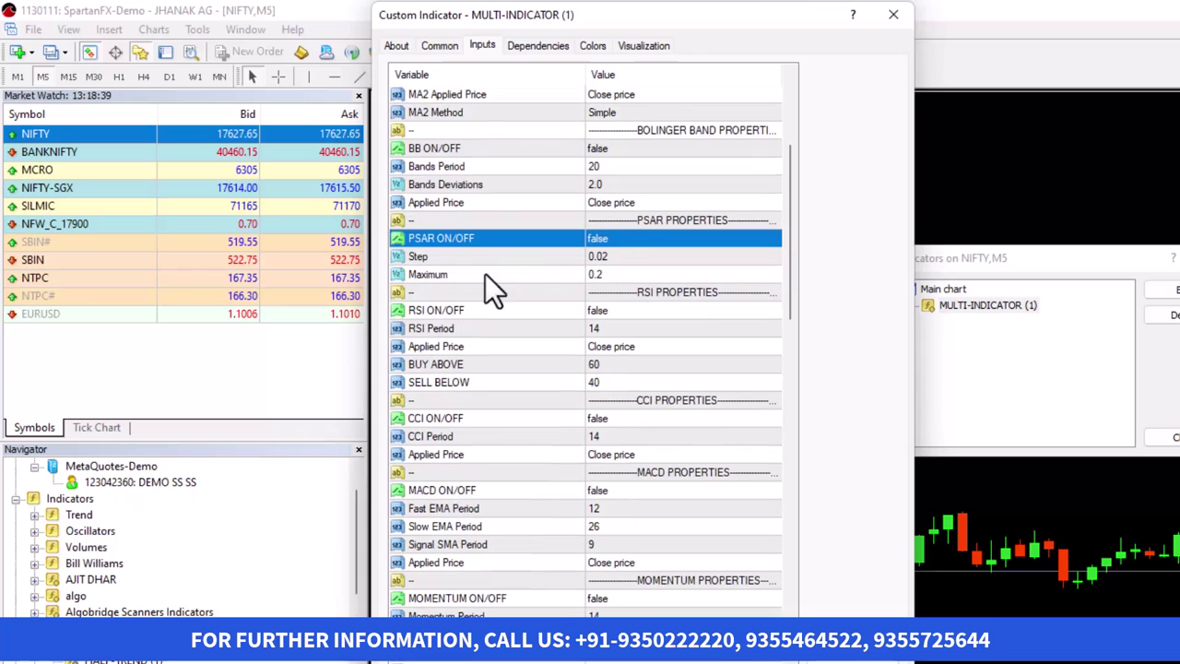
pyautogui.click(616, 239)
pyautogui.click(616, 238)
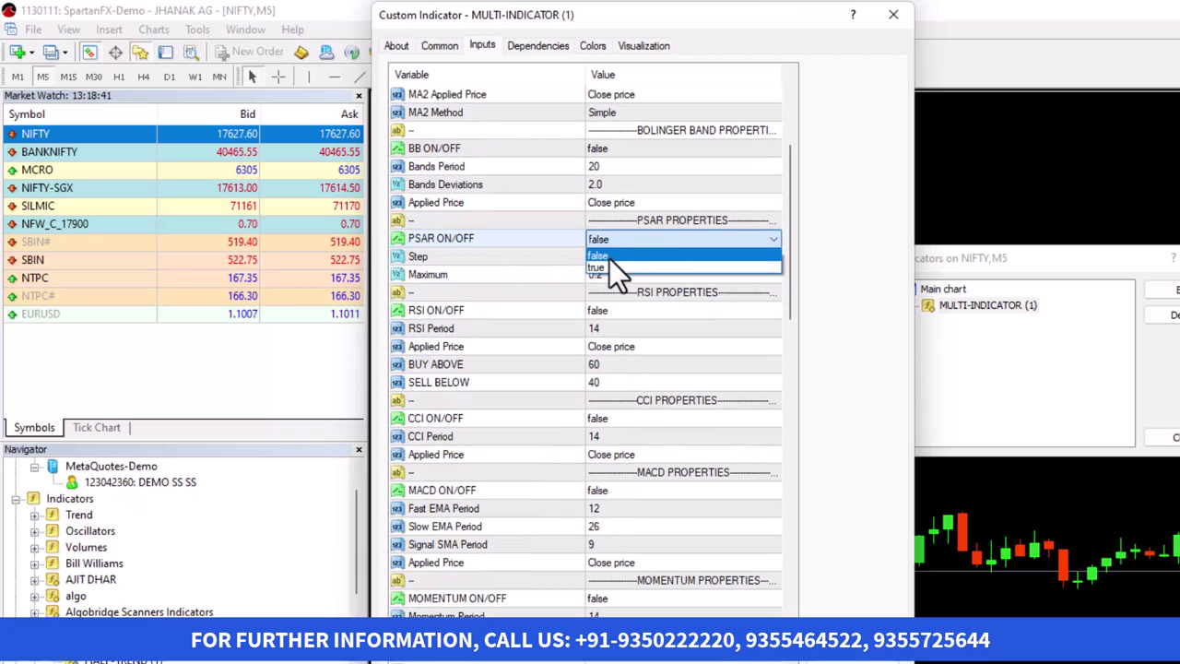
pyautogui.click(605, 265)
pyautogui.click(605, 310)
pyautogui.click(608, 312)
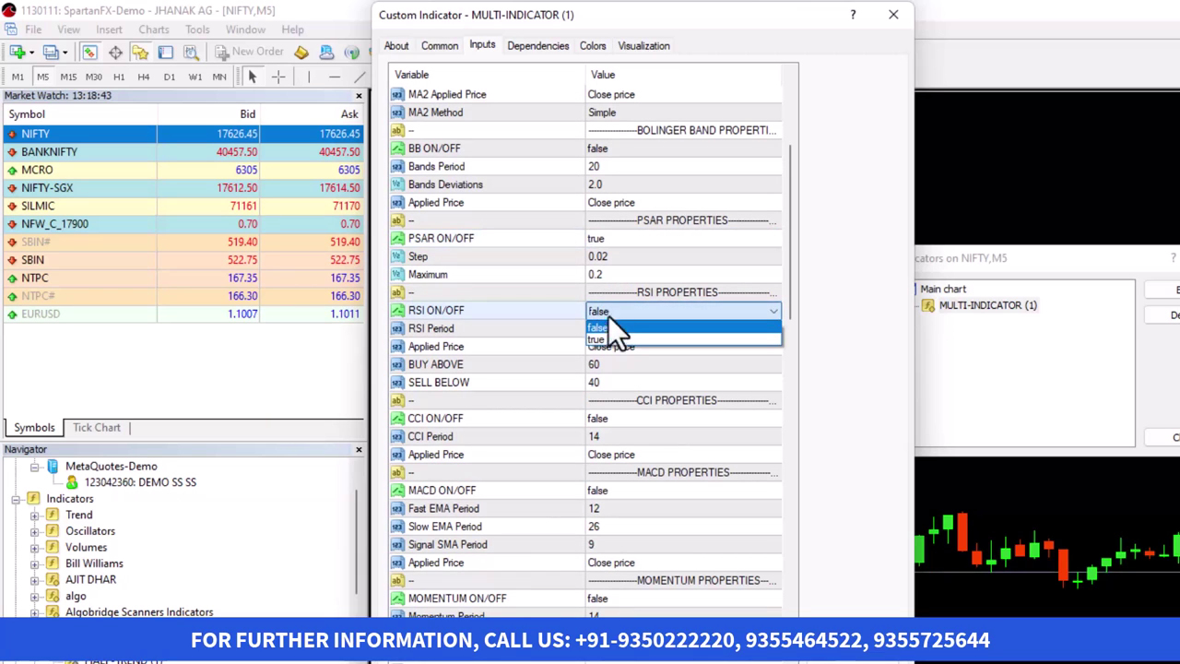
pyautogui.click(608, 337)
pyautogui.click(616, 316)
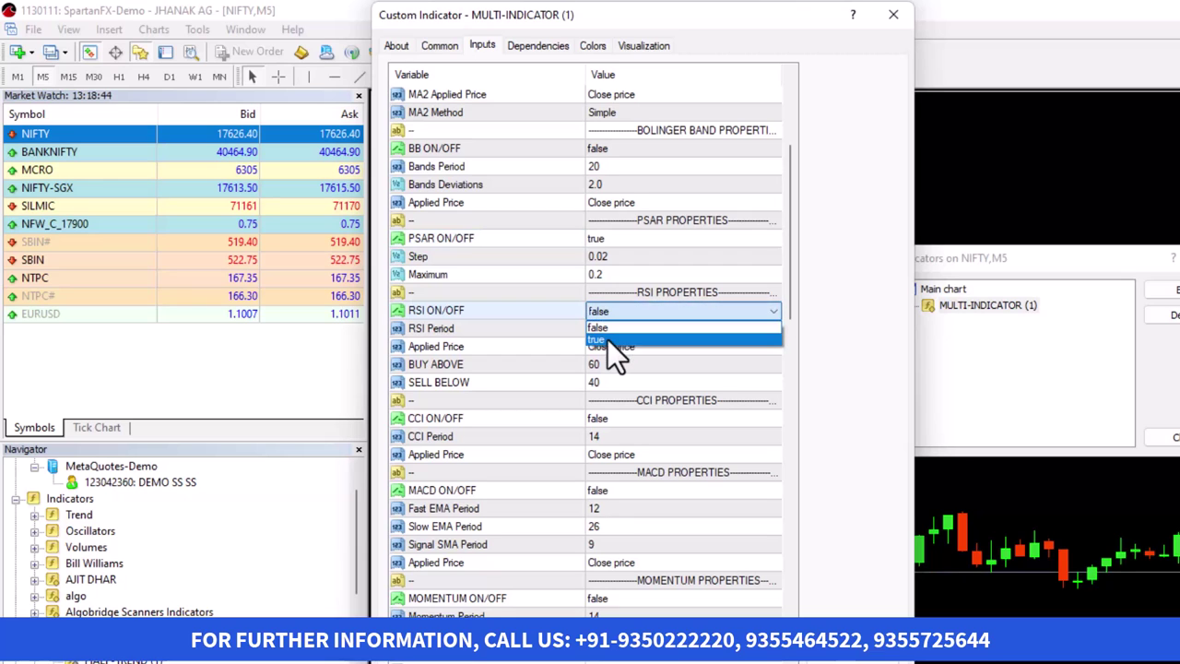
pyautogui.click(609, 337)
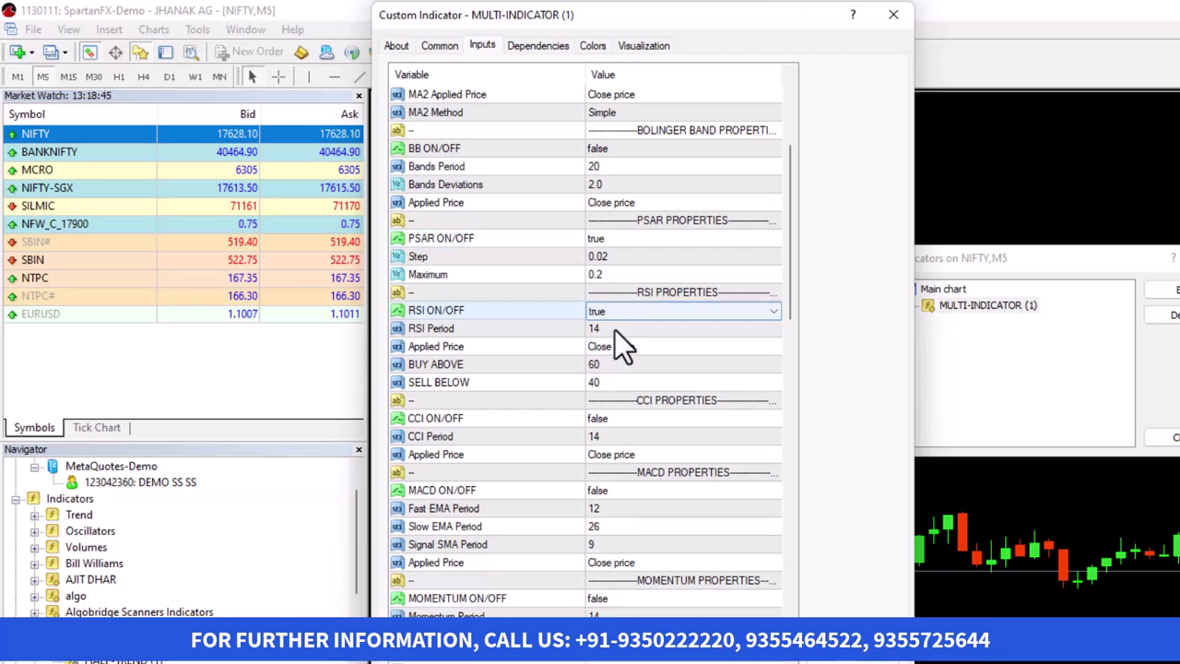
# Check the BUY ABOVE and SELL BELOW levels, then apply the settings to the NIFTY chart.
pyautogui.click(422, 369)
pyautogui.click(440, 380)
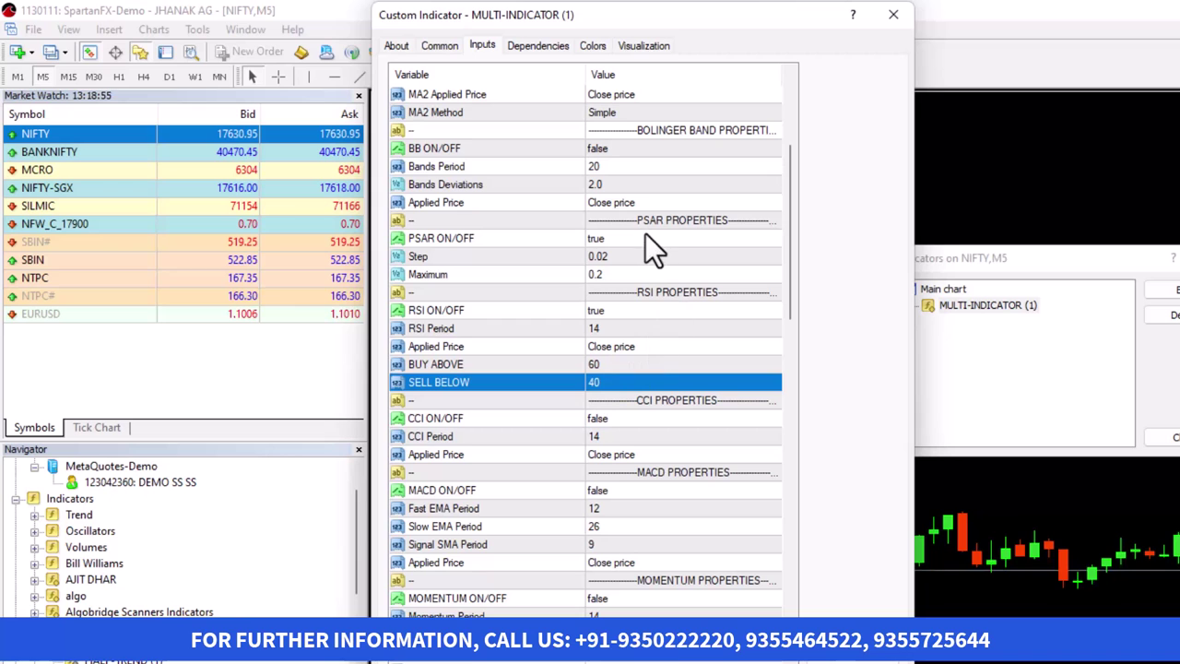
pyautogui.click(719, 642)
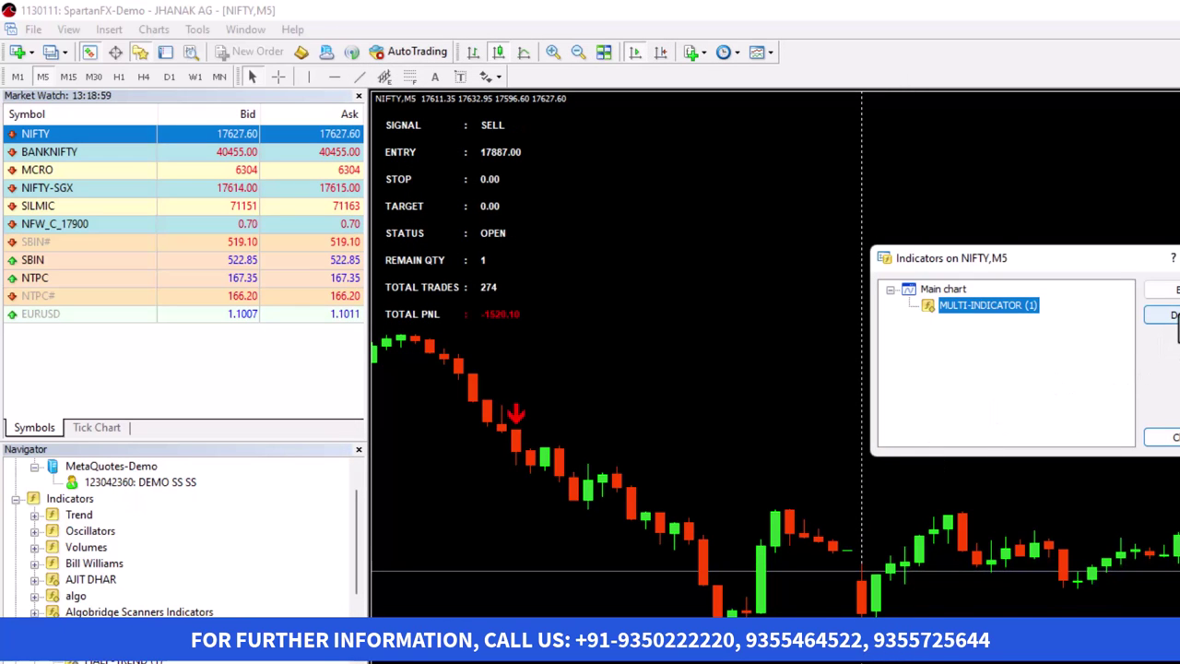
pyautogui.click(1165, 437)
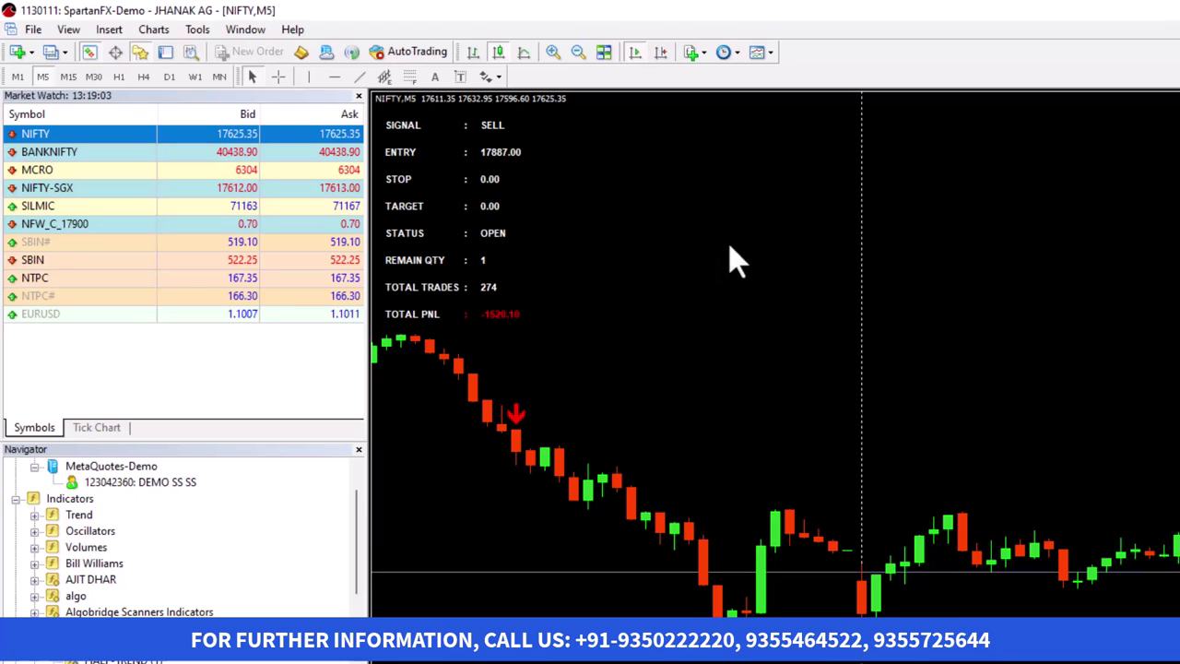
pyautogui.scroll(3, 490, 332)
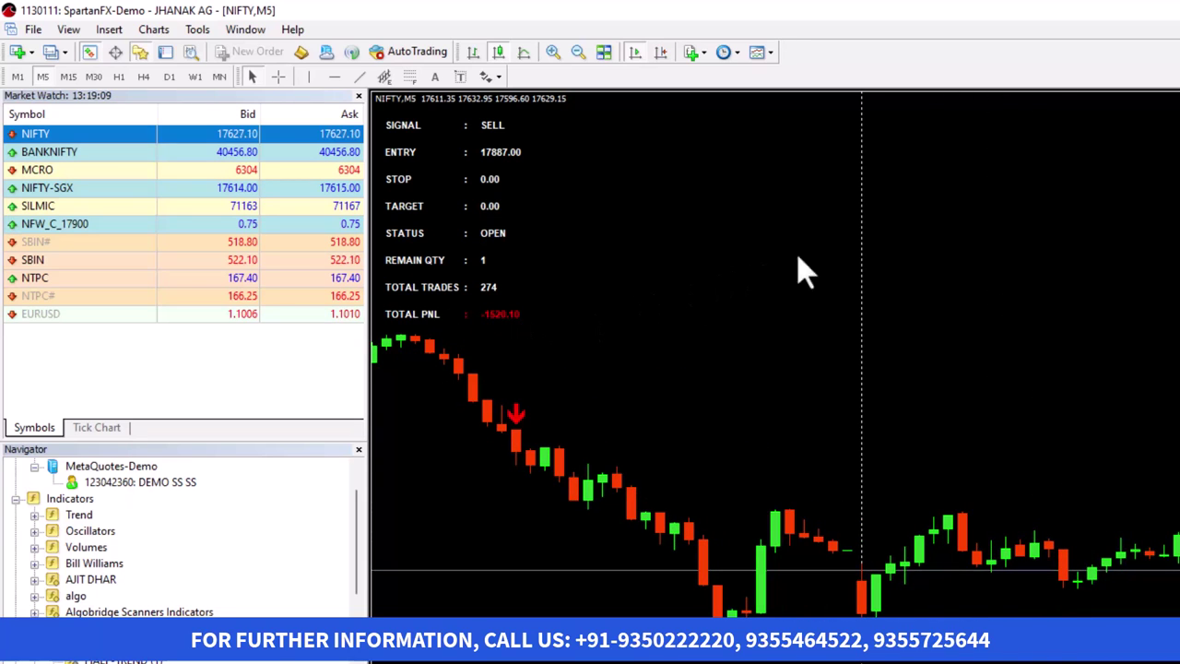
pyautogui.rightClick(705, 172)
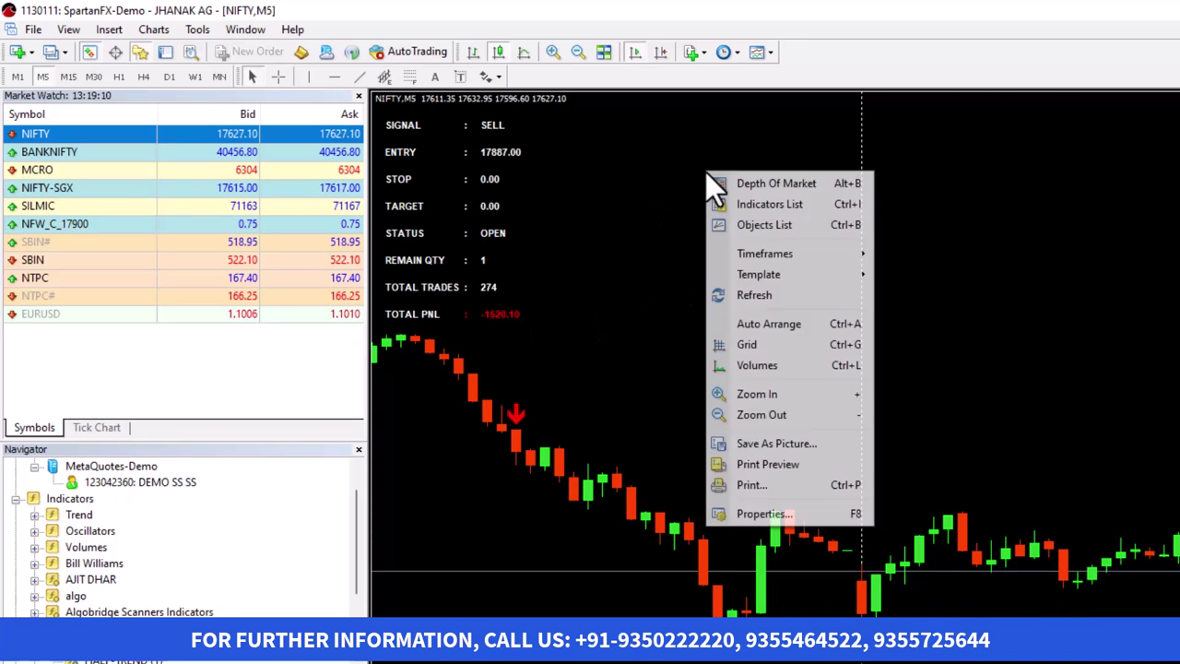
pyautogui.click(756, 204)
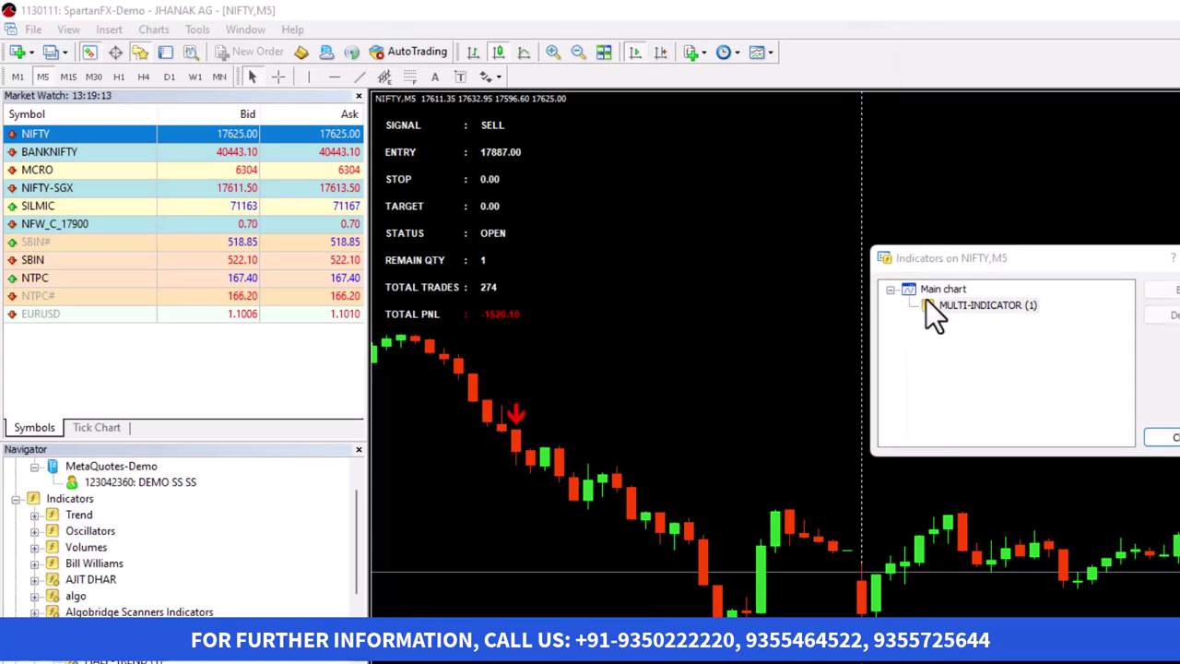
# Set PSAR ON/OFF and RSI ON/OFF to false and BB ON/OFF to true, then apply to NIFTY.
pyautogui.doubleClick(928, 301)
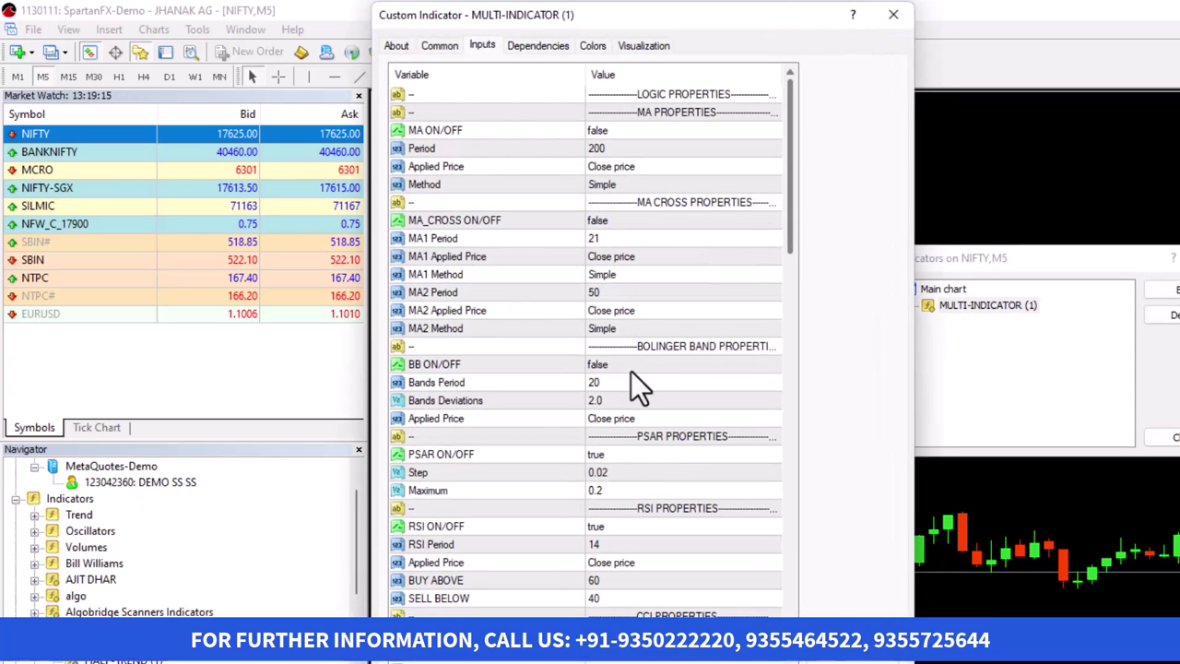
pyautogui.click(638, 459)
pyautogui.click(638, 460)
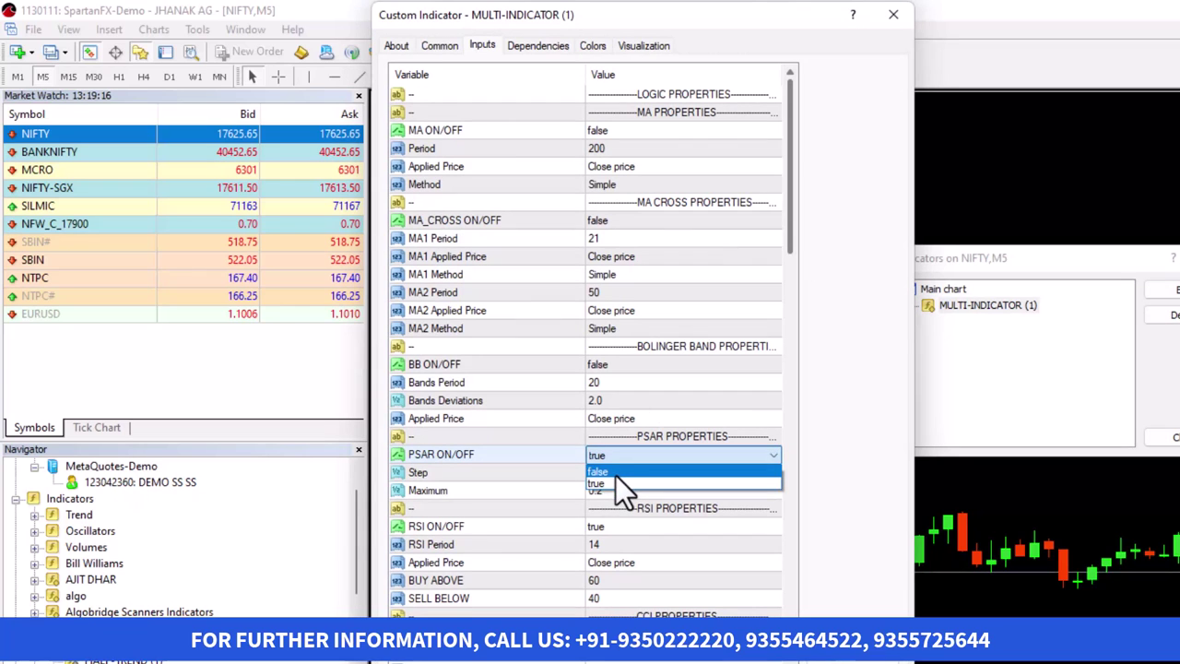
pyautogui.click(614, 472)
pyautogui.click(615, 531)
pyautogui.click(614, 531)
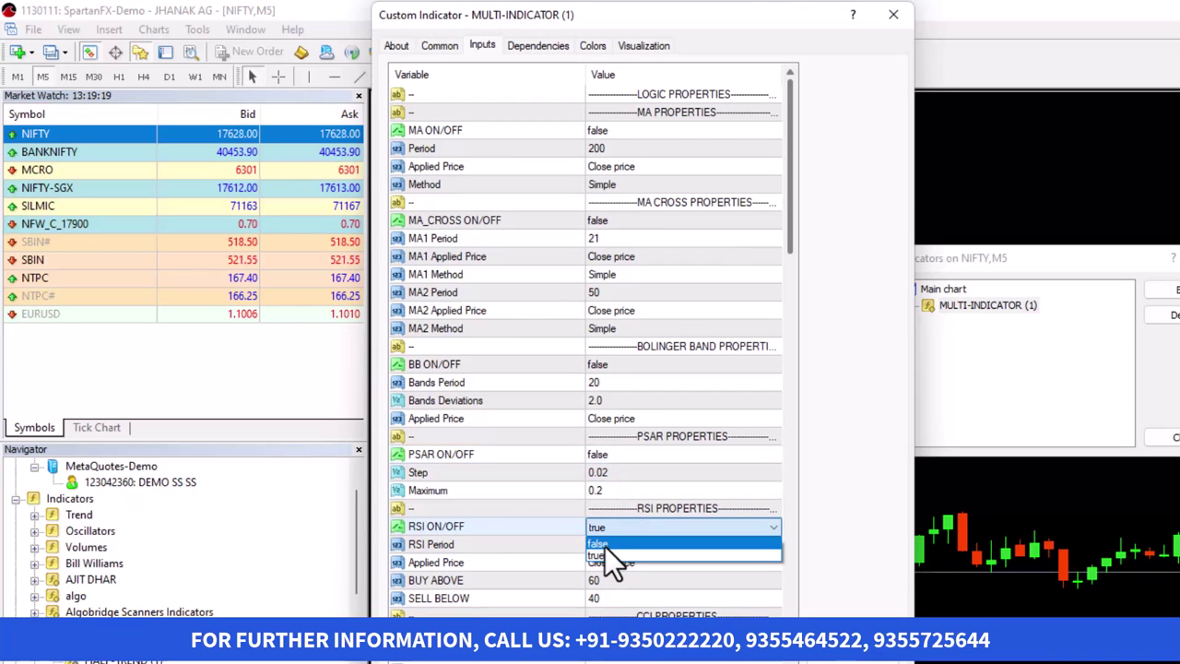
pyautogui.click(604, 546)
pyautogui.click(616, 362)
pyautogui.click(617, 364)
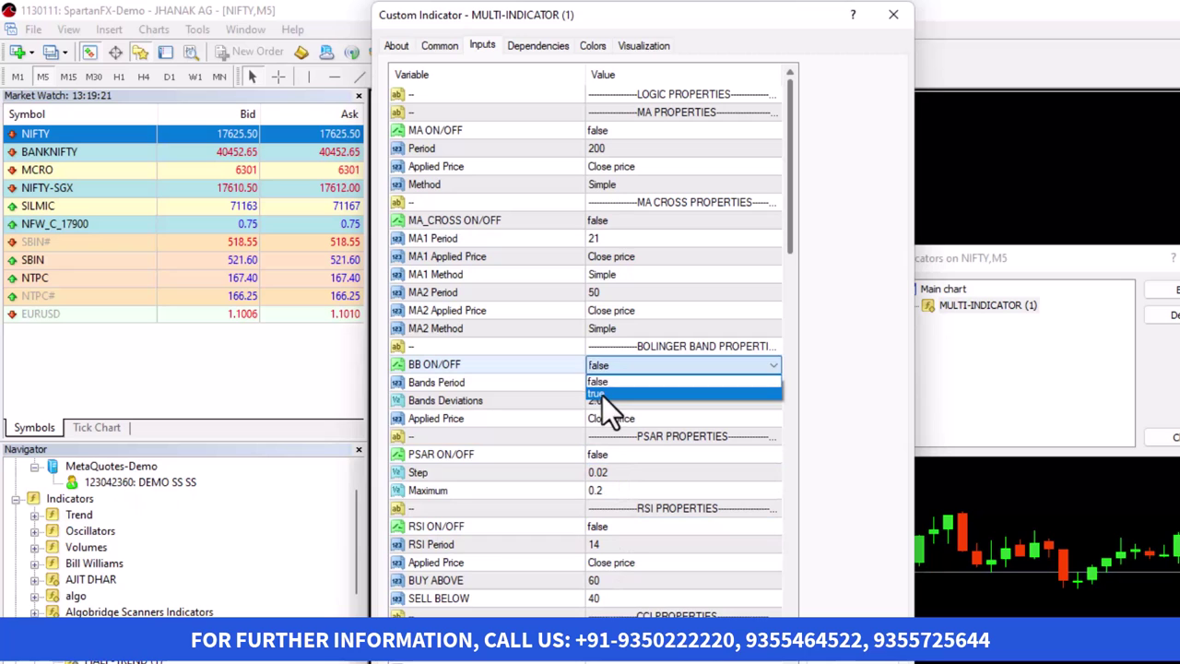
pyautogui.click(602, 394)
pyautogui.press('Return')
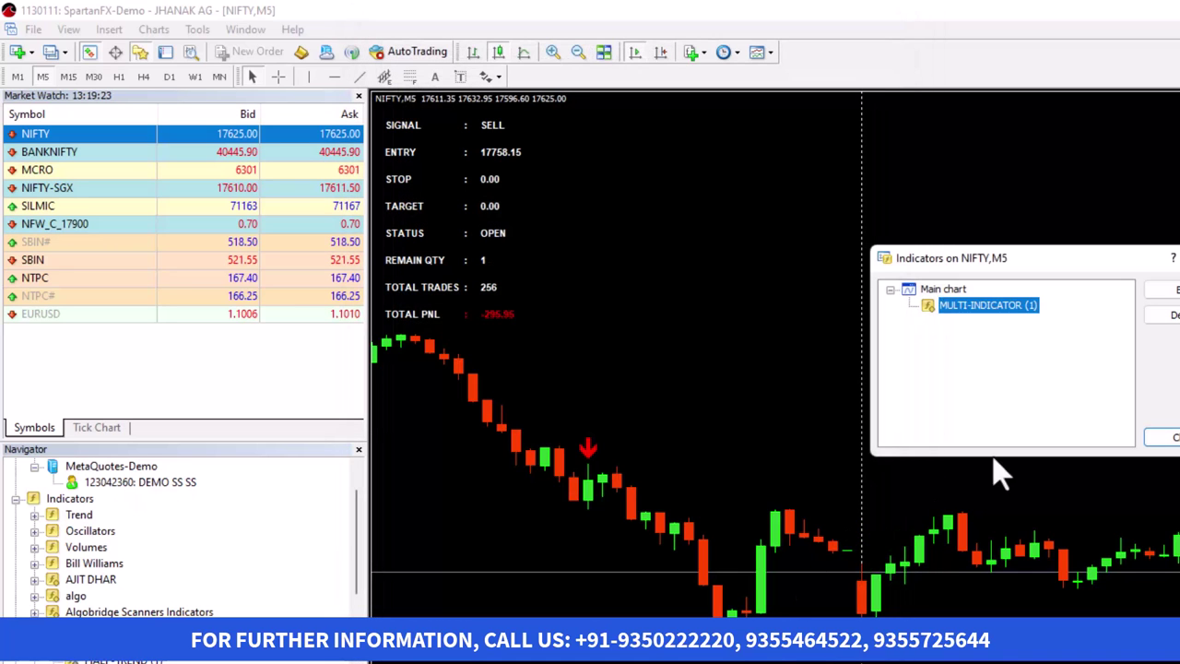
pyautogui.click(1163, 437)
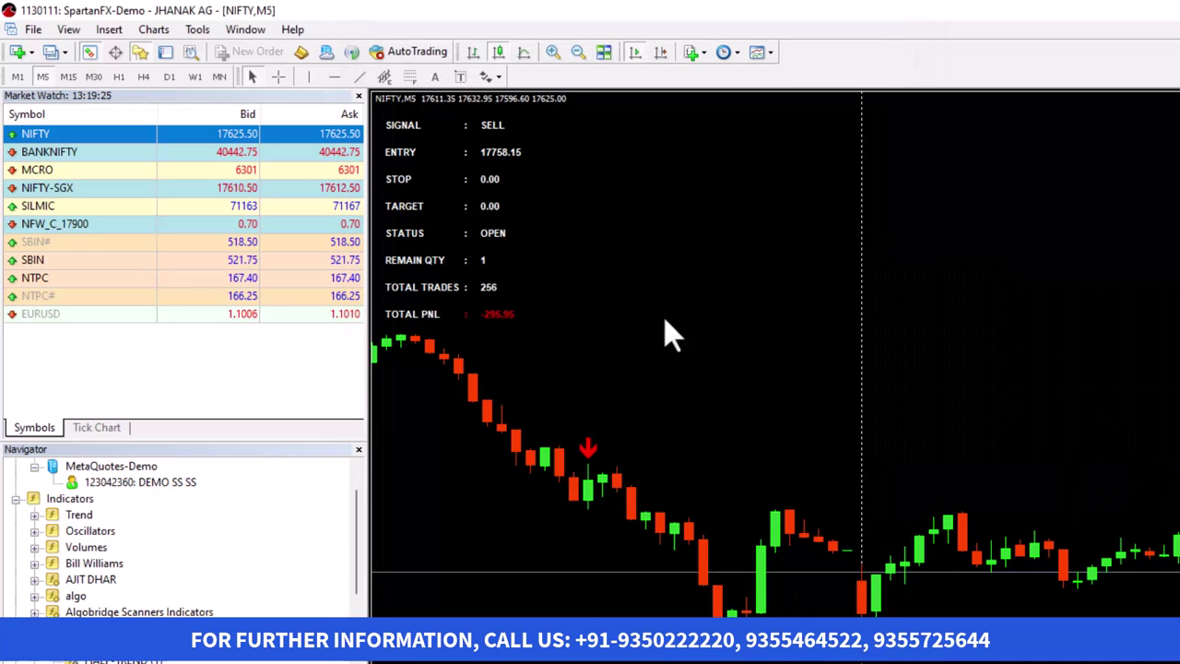
# Turn MACD on in MULTI-INDICATOR (1) with Fast EMA 20, Slow EMA 139, Signal SMA 21, and apply.
pyautogui.rightClick(695, 168)
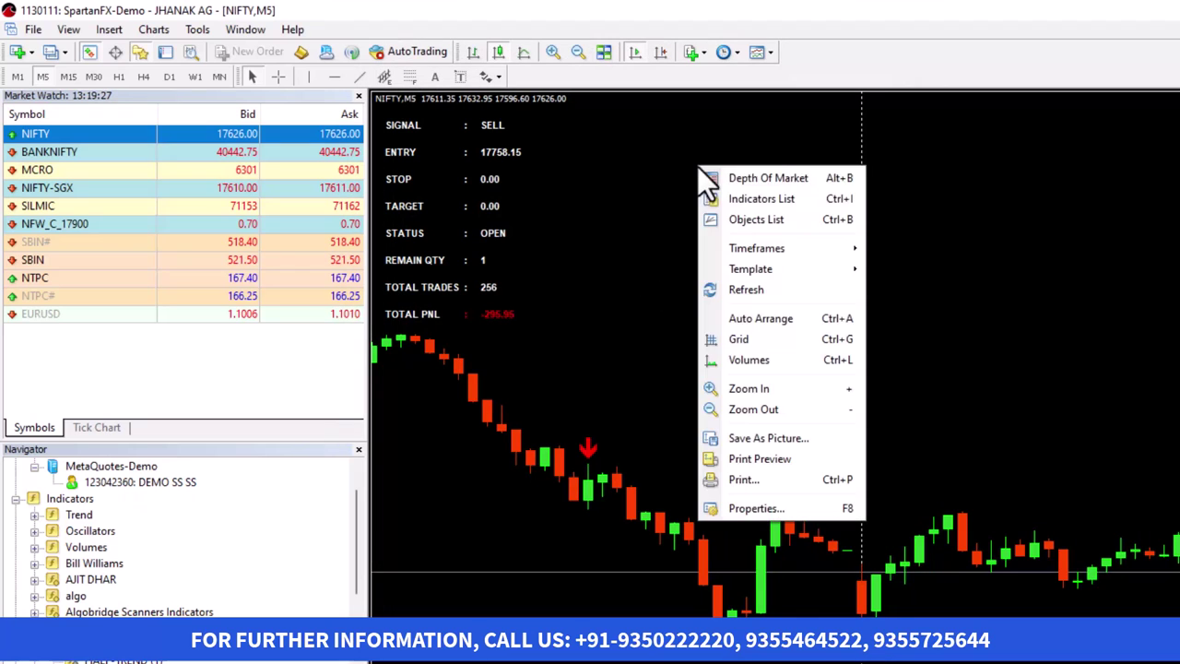
pyautogui.click(732, 198)
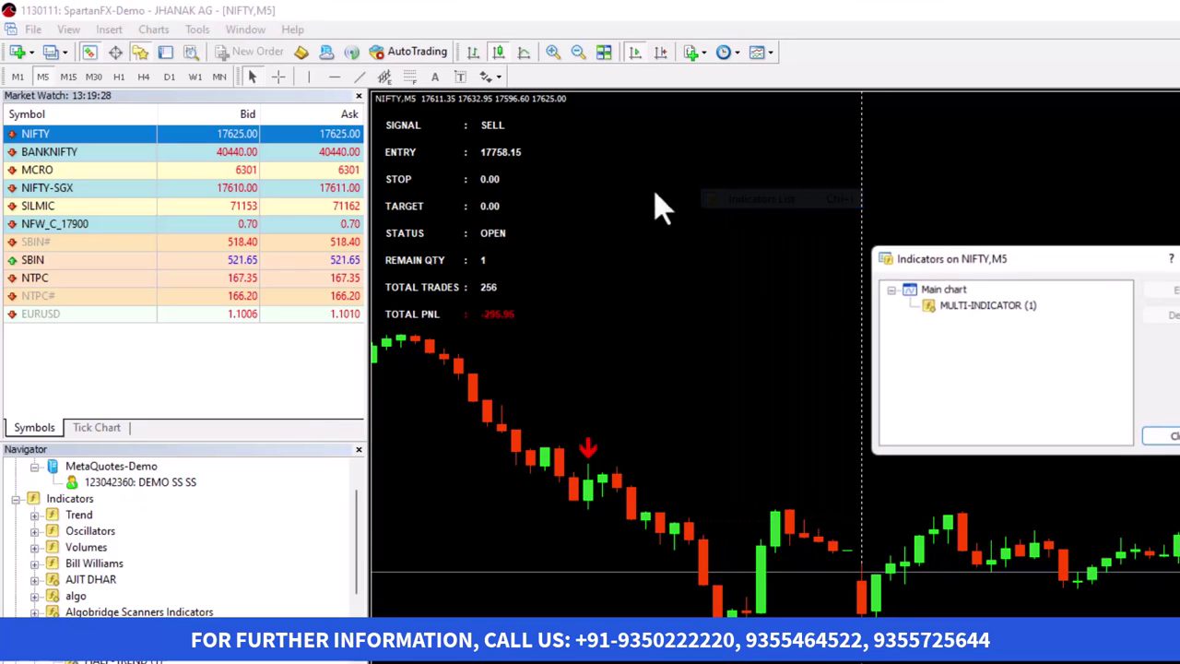
pyautogui.doubleClick(941, 304)
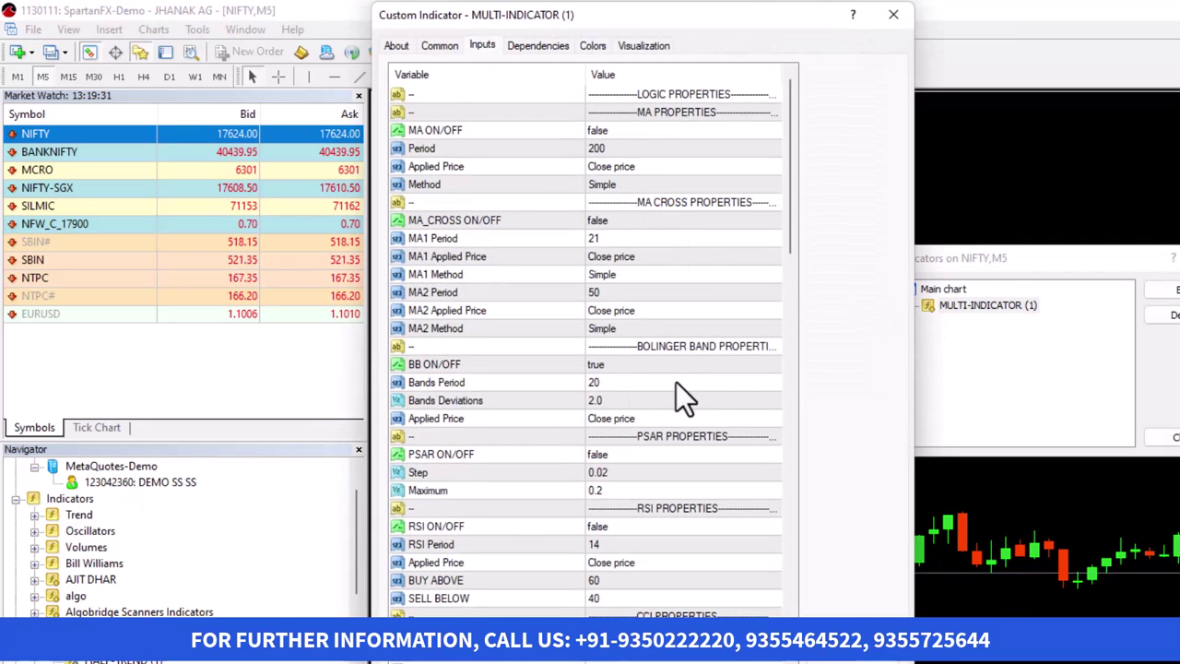
pyautogui.scroll(-5, 673, 438)
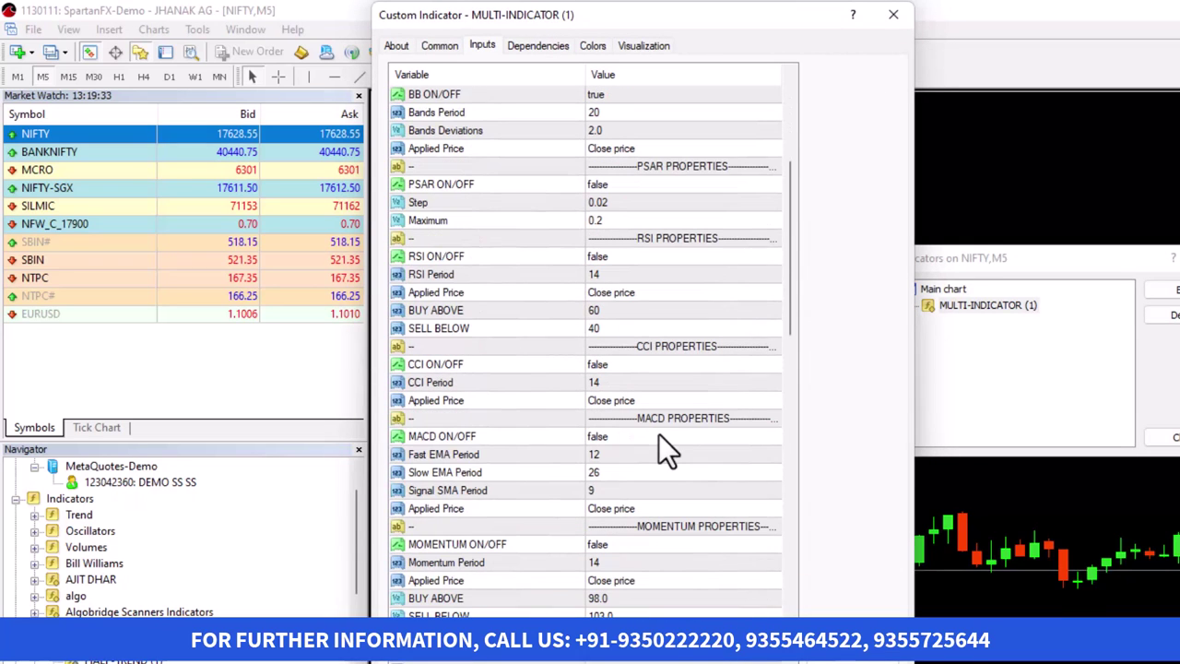
pyautogui.click(607, 438)
pyautogui.click(607, 437)
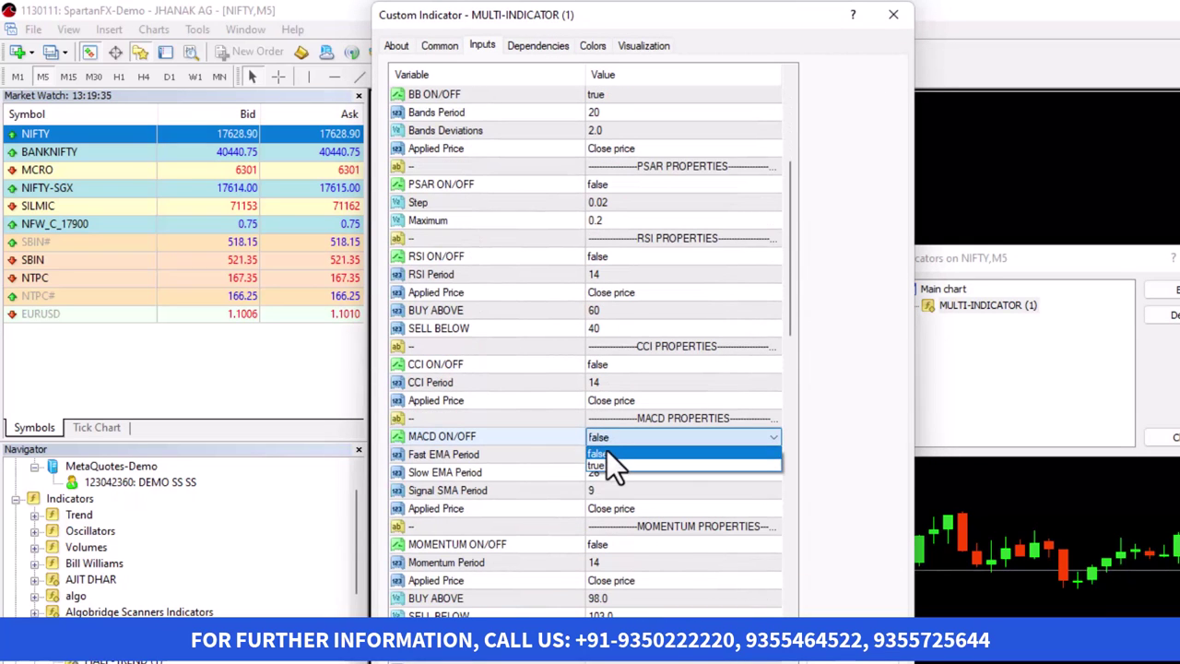
pyautogui.click(607, 455)
pyautogui.click(615, 454)
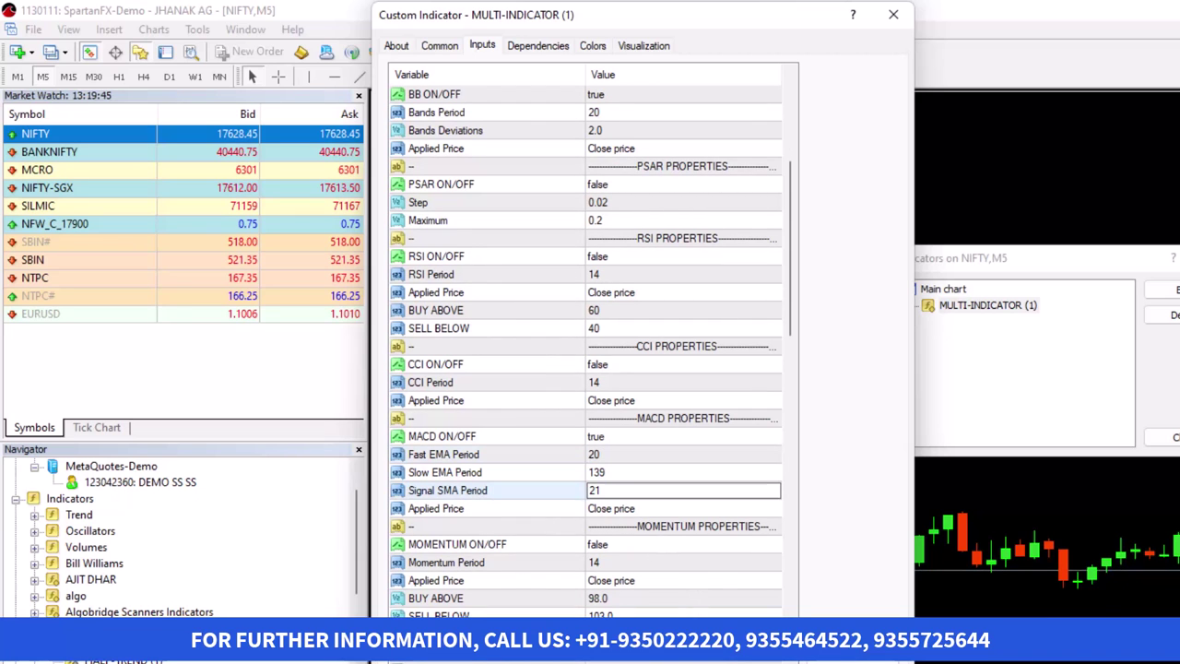
pyautogui.press('Return')
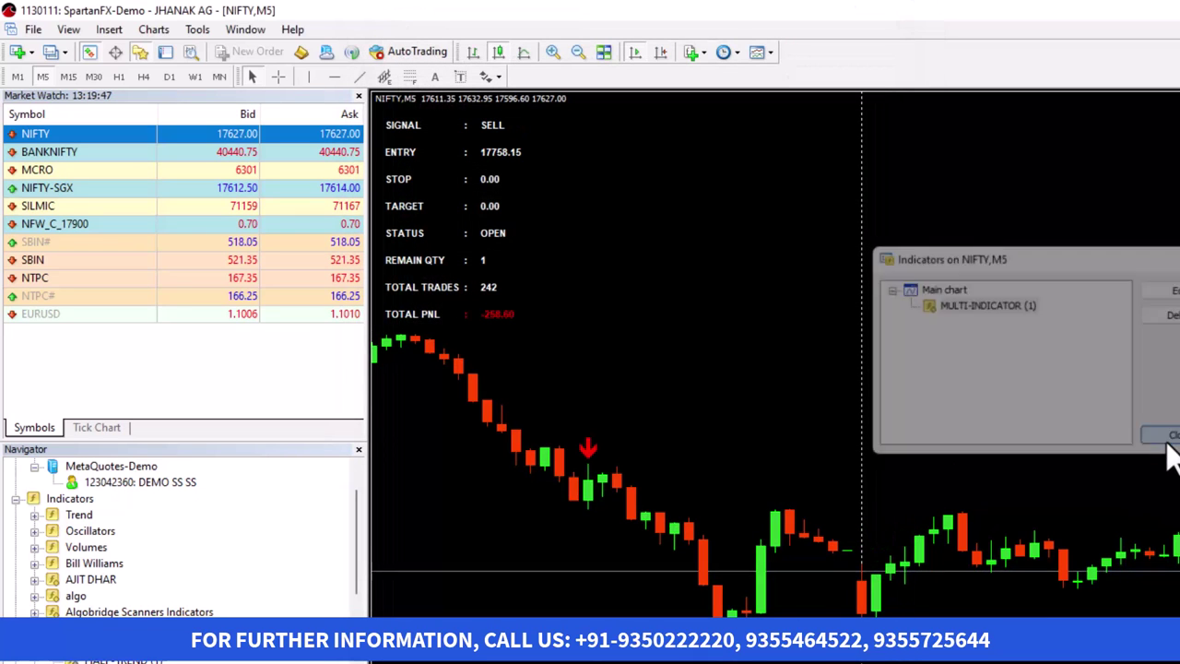
pyautogui.click(1164, 439)
# Reopen MULTI-INDICATOR (1) inputs and scroll to the Stoploss, Target and Trailing Steps settings.
pyautogui.rightClick(706, 204)
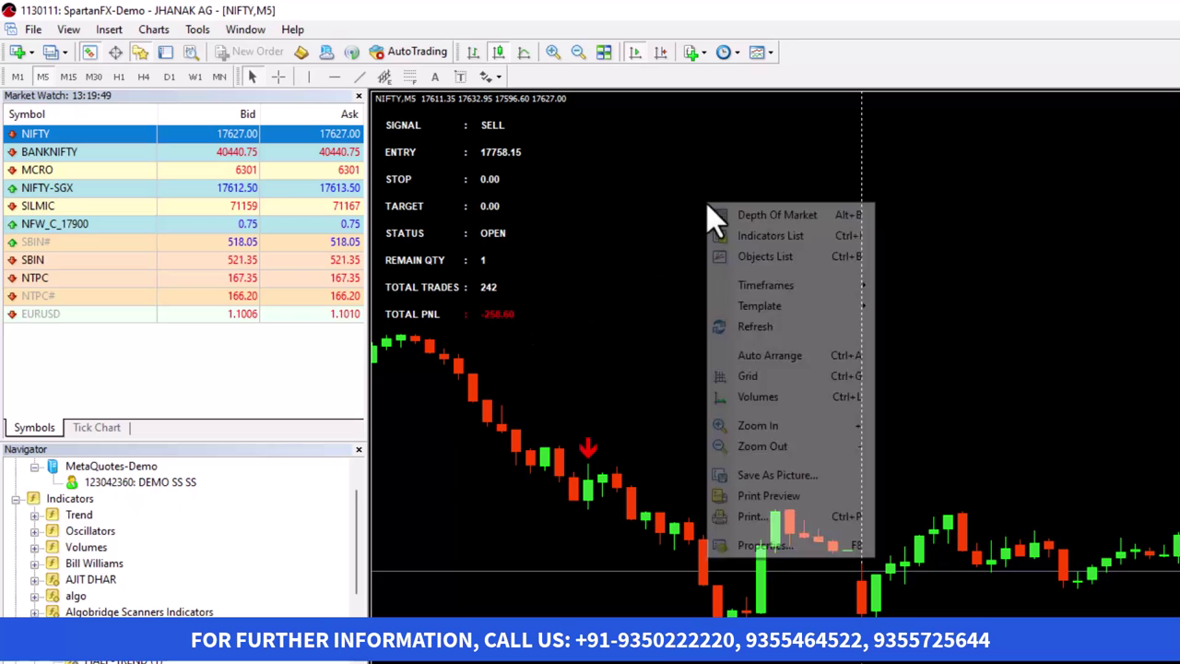
pyautogui.click(747, 229)
pyautogui.doubleClick(940, 306)
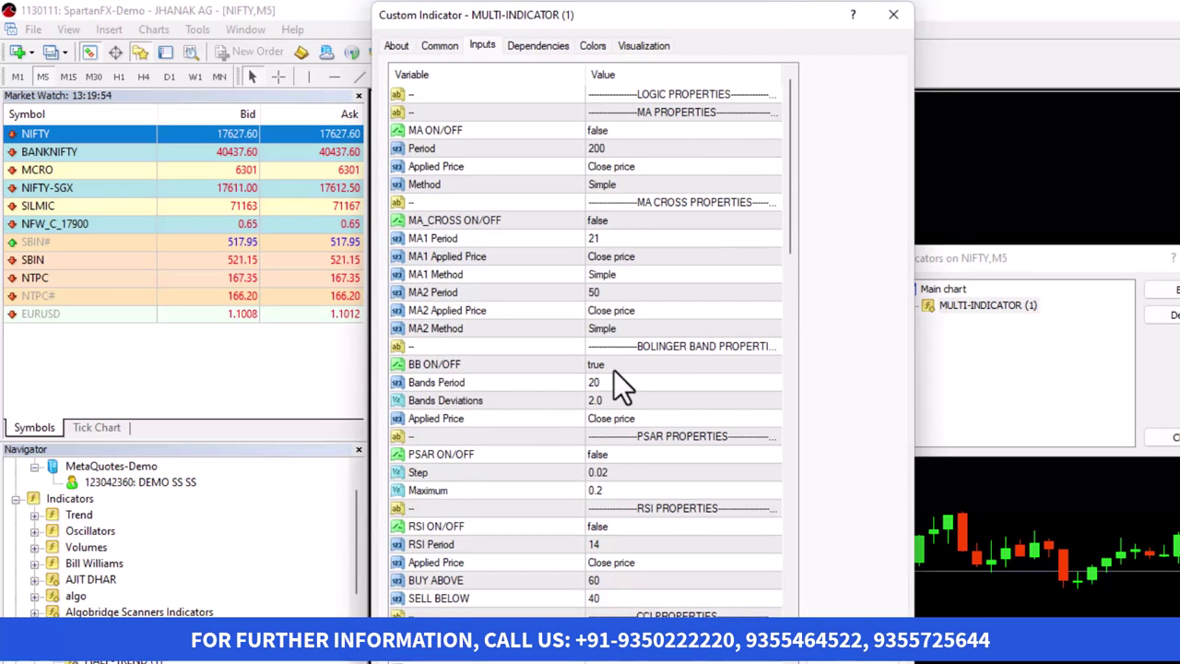
pyautogui.scroll(-6, 615, 373)
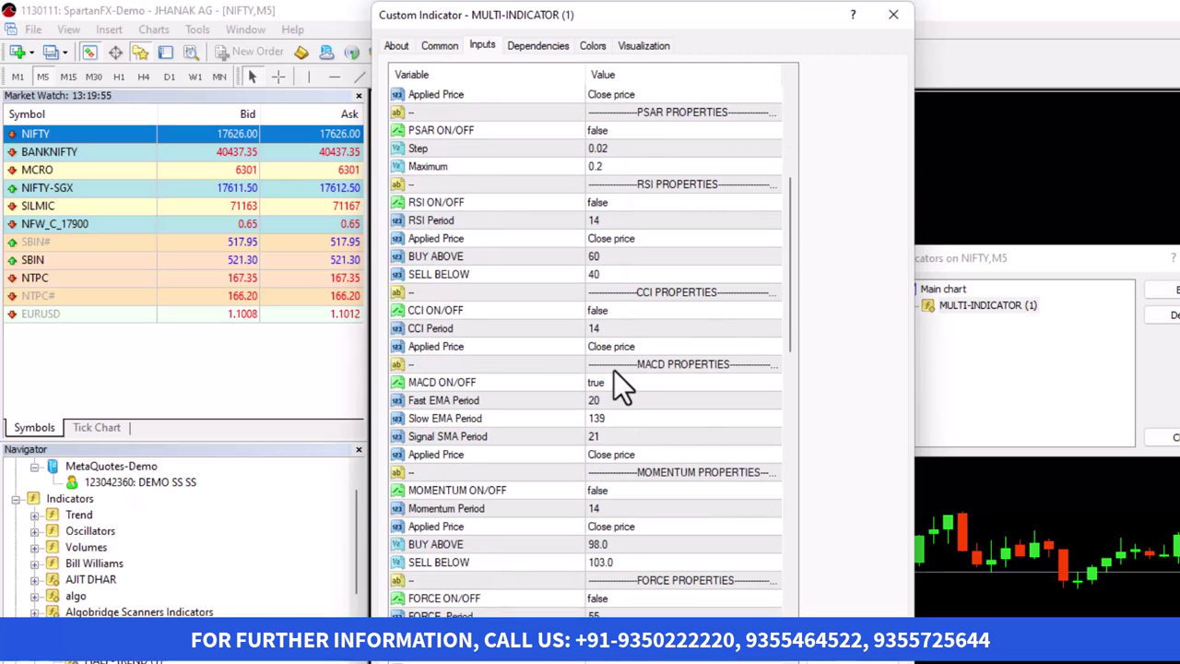
pyautogui.scroll(-10, 615, 374)
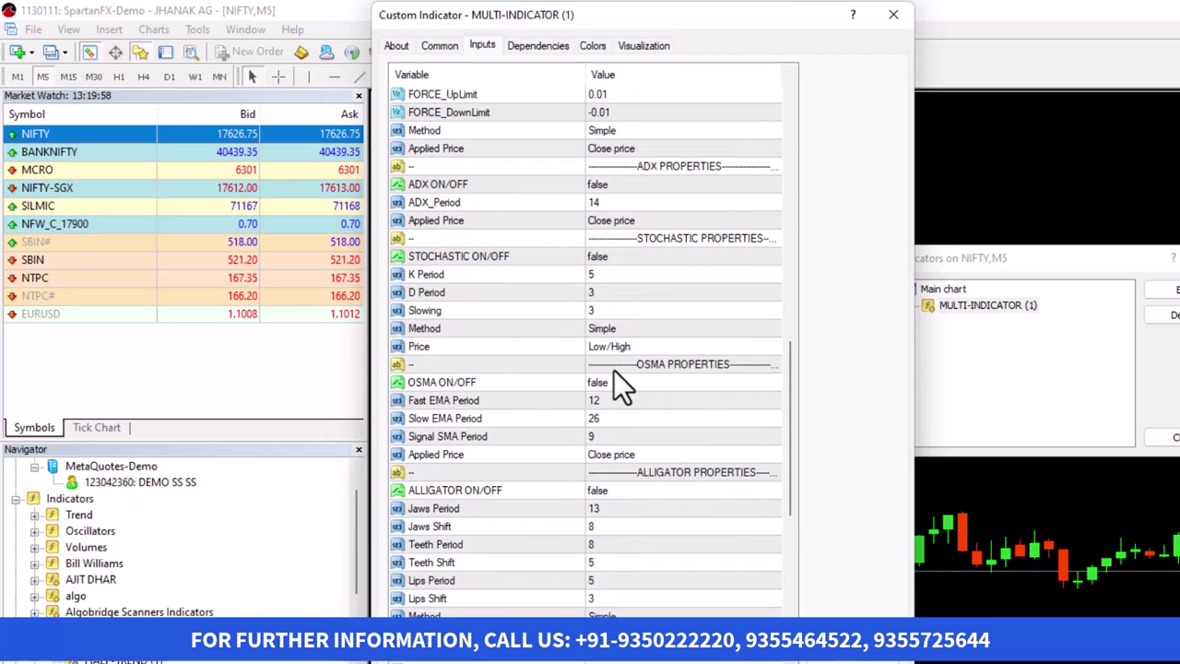
pyautogui.scroll(-7, 615, 373)
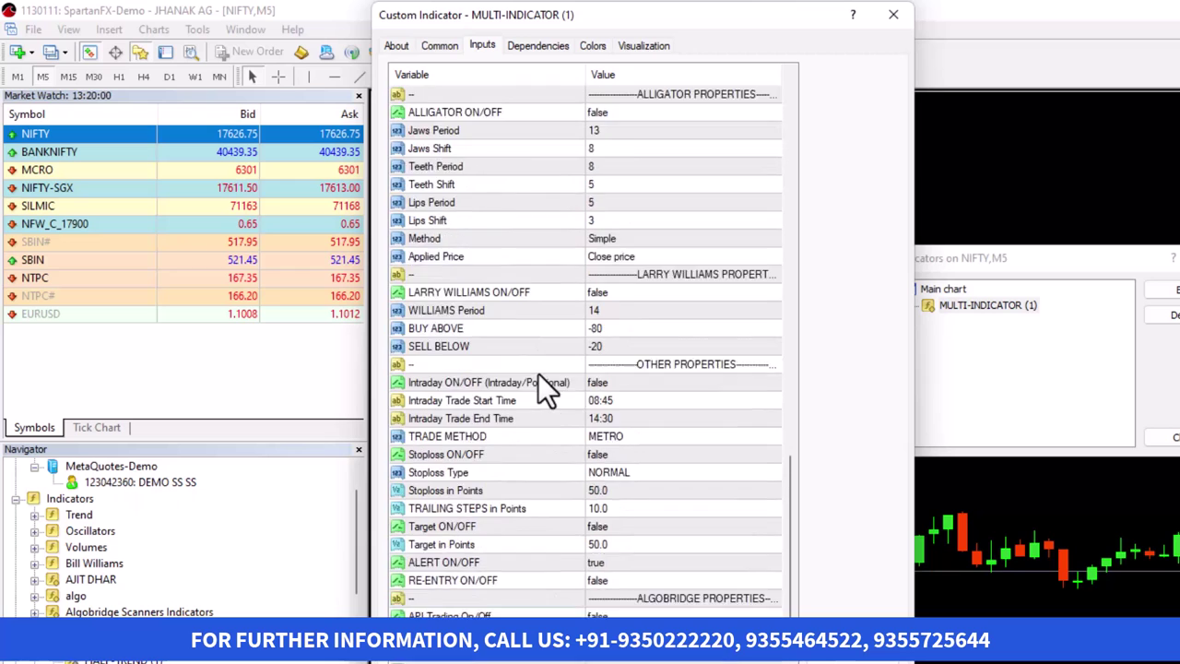
pyautogui.scroll(-2, 538, 376)
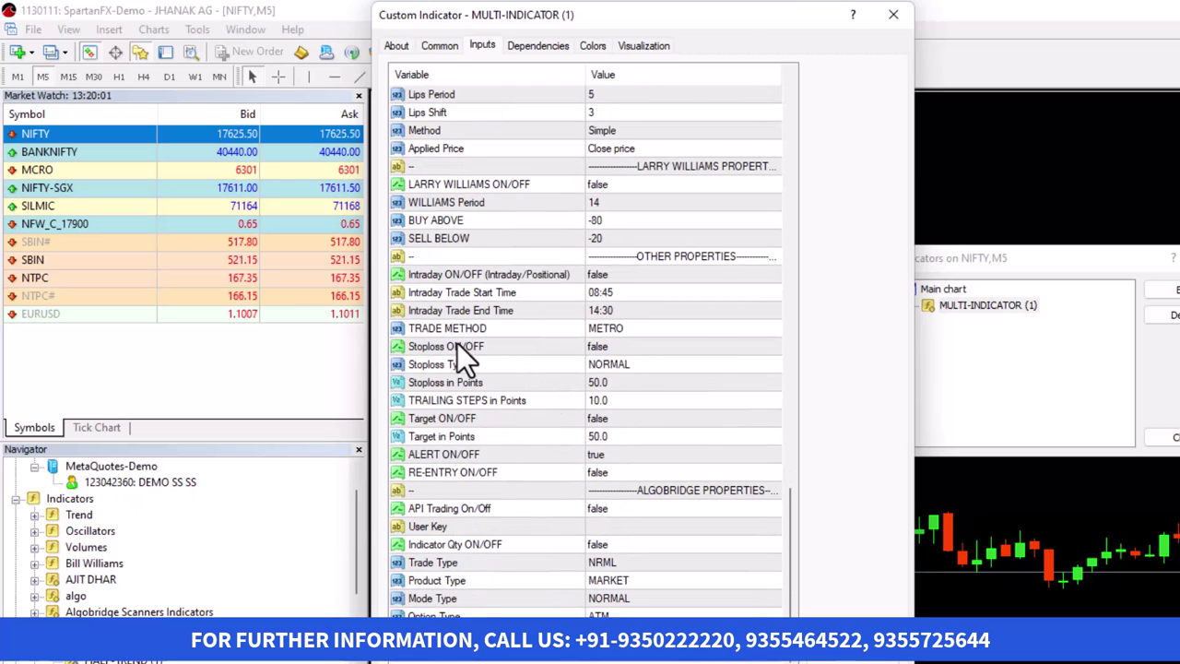
pyautogui.click(457, 347)
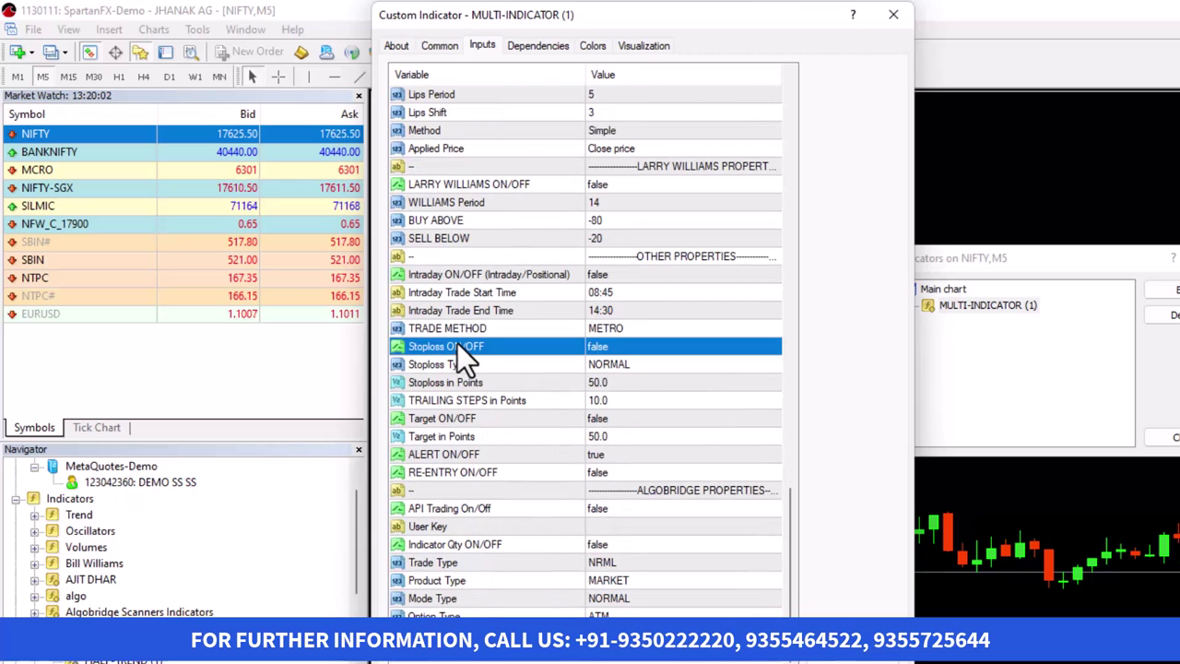
pyautogui.click(474, 421)
pyautogui.click(475, 401)
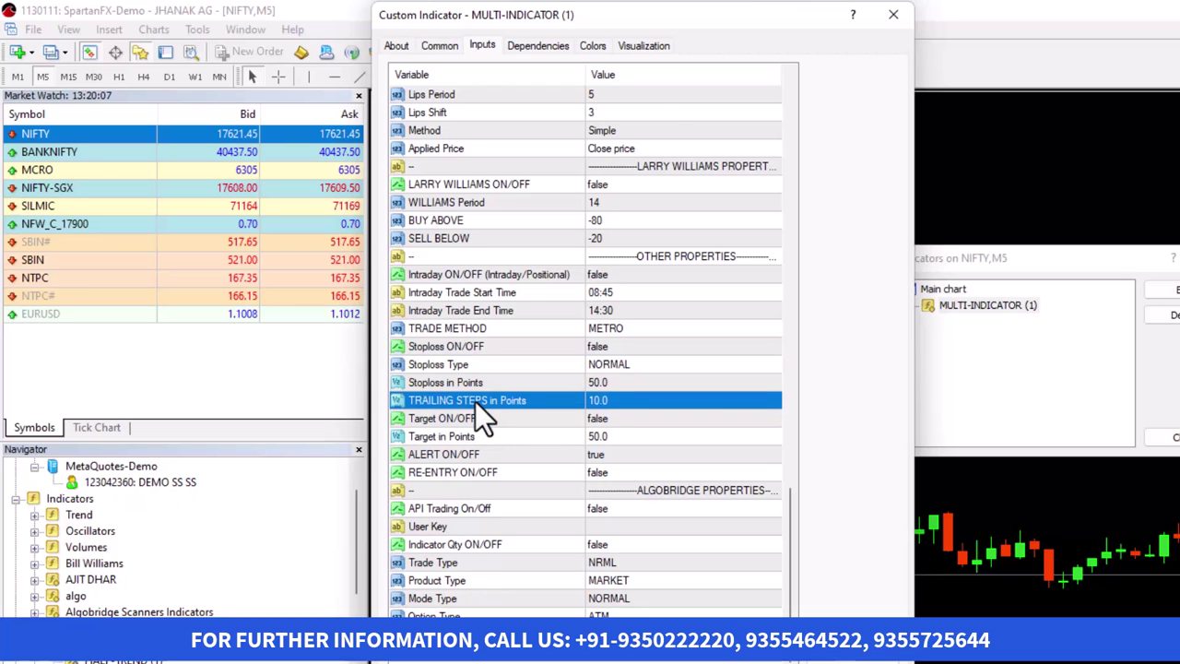
pyautogui.moveTo(728, 22); pyautogui.dragTo(724, 77)
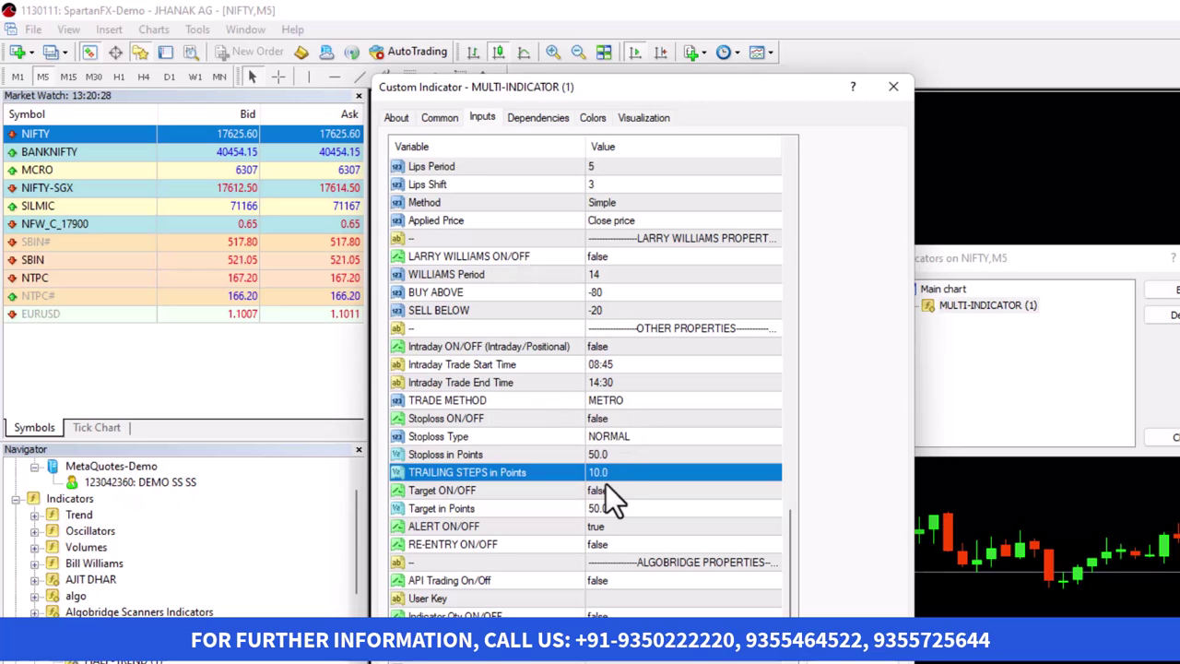
# Set Stoploss ON/OFF and Target ON/OFF to true and apply the settings to NIFTY,M5.
pyautogui.click(610, 417)
pyautogui.click(610, 418)
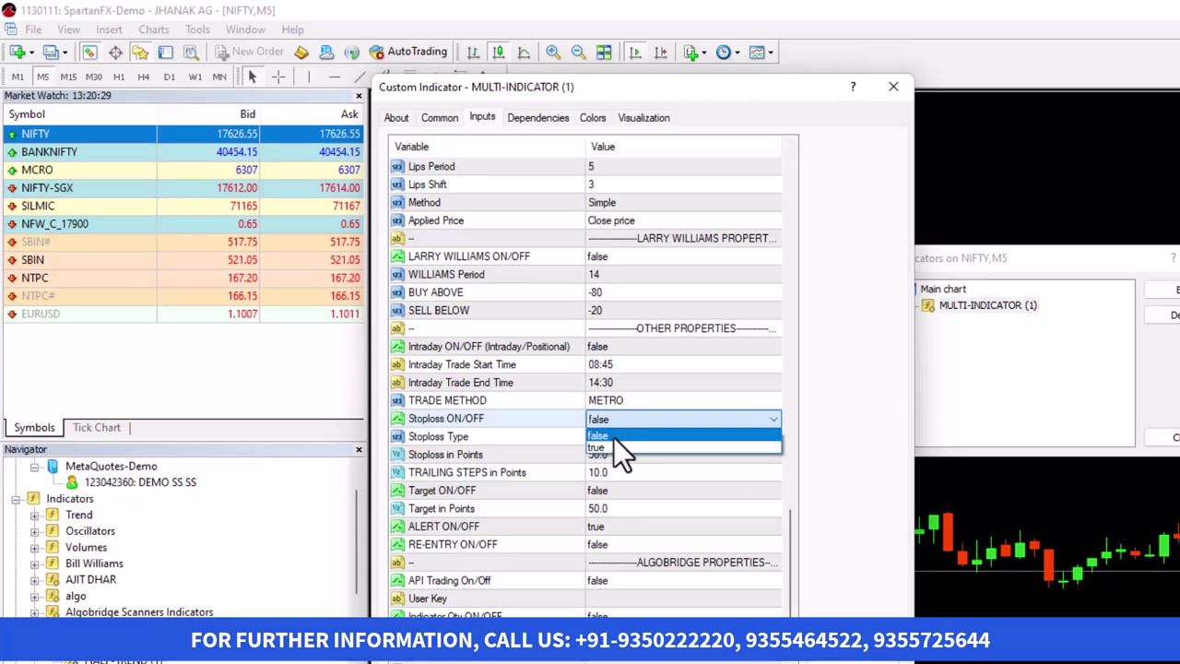
pyautogui.click(610, 447)
pyautogui.click(614, 486)
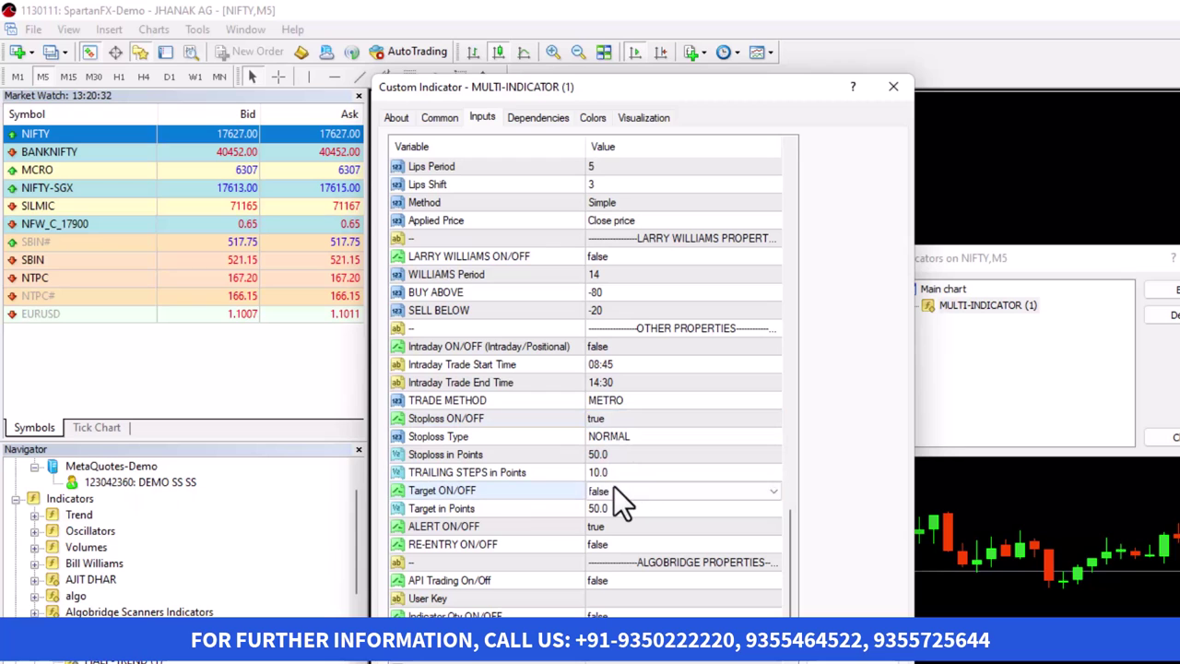
pyautogui.click(614, 489)
pyautogui.click(607, 524)
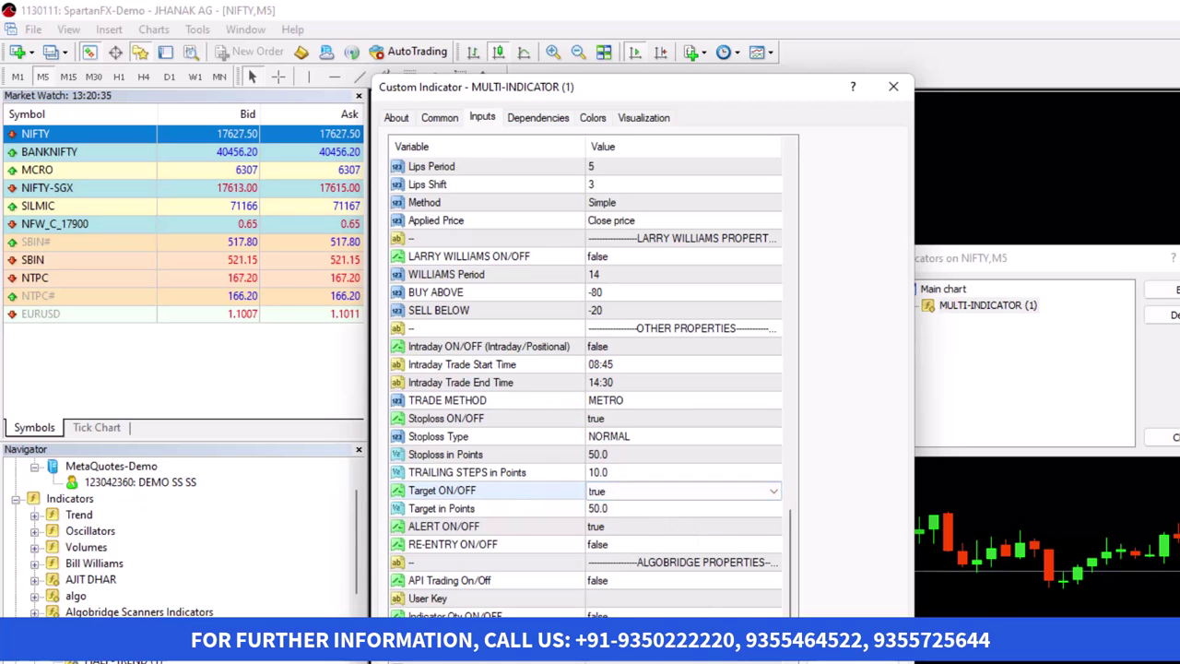
pyautogui.click(728, 660)
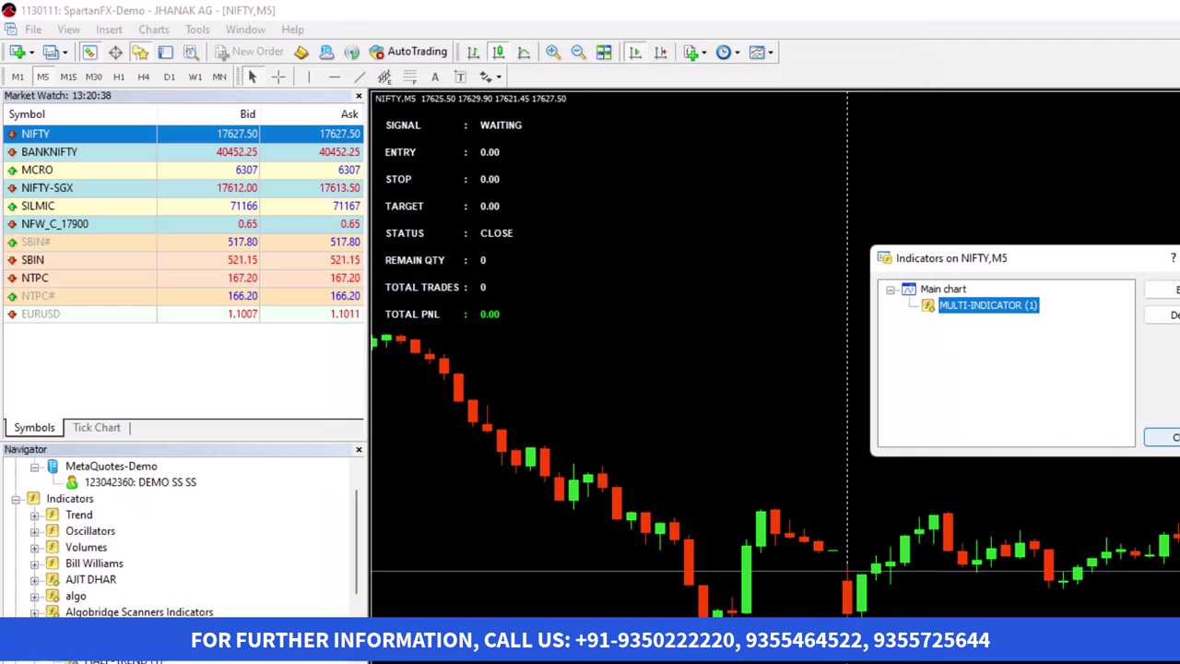
pyautogui.click(1163, 437)
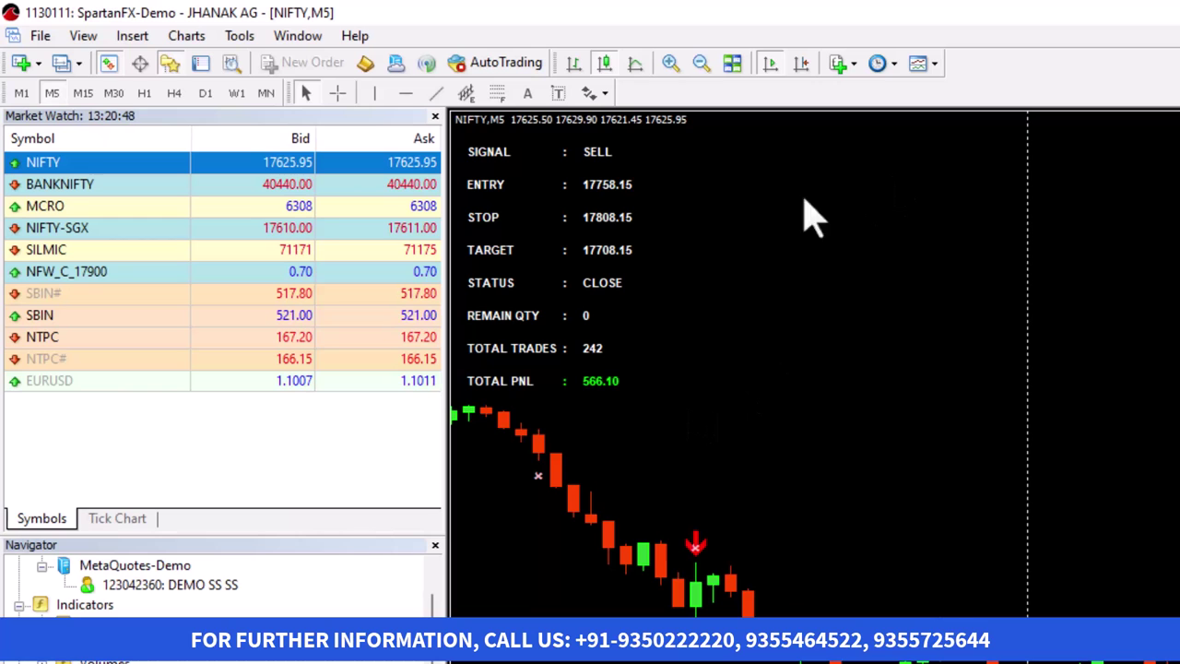
pyautogui.rightClick(756, 192)
pyautogui.click(830, 231)
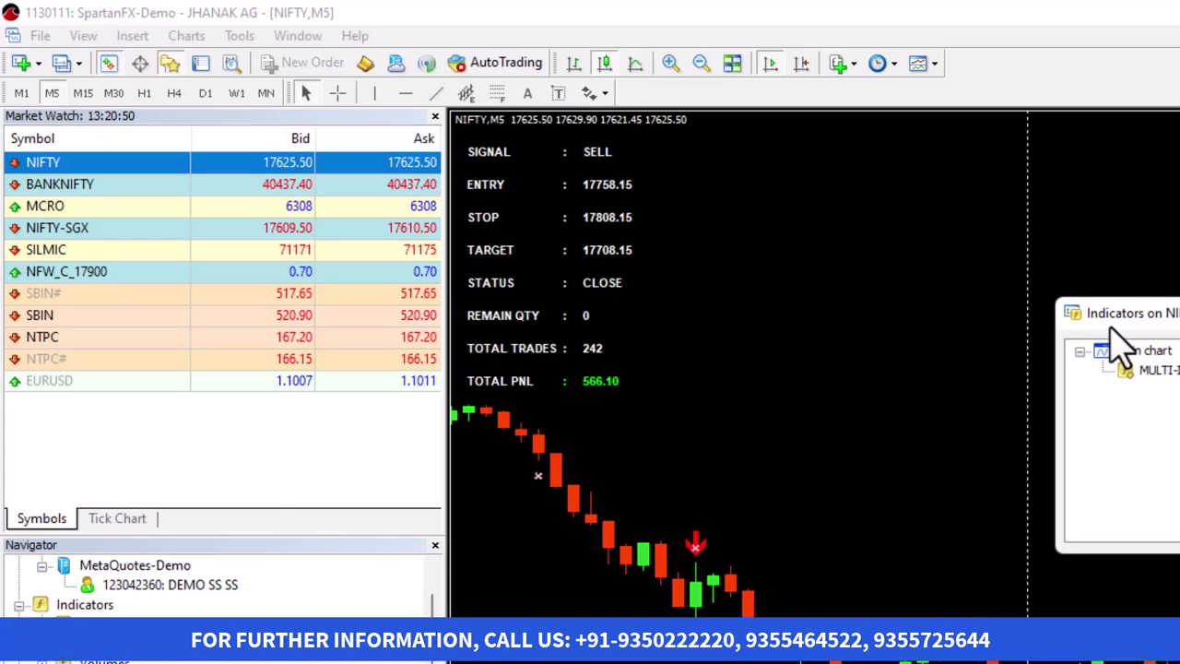
pyautogui.doubleClick(1158, 369)
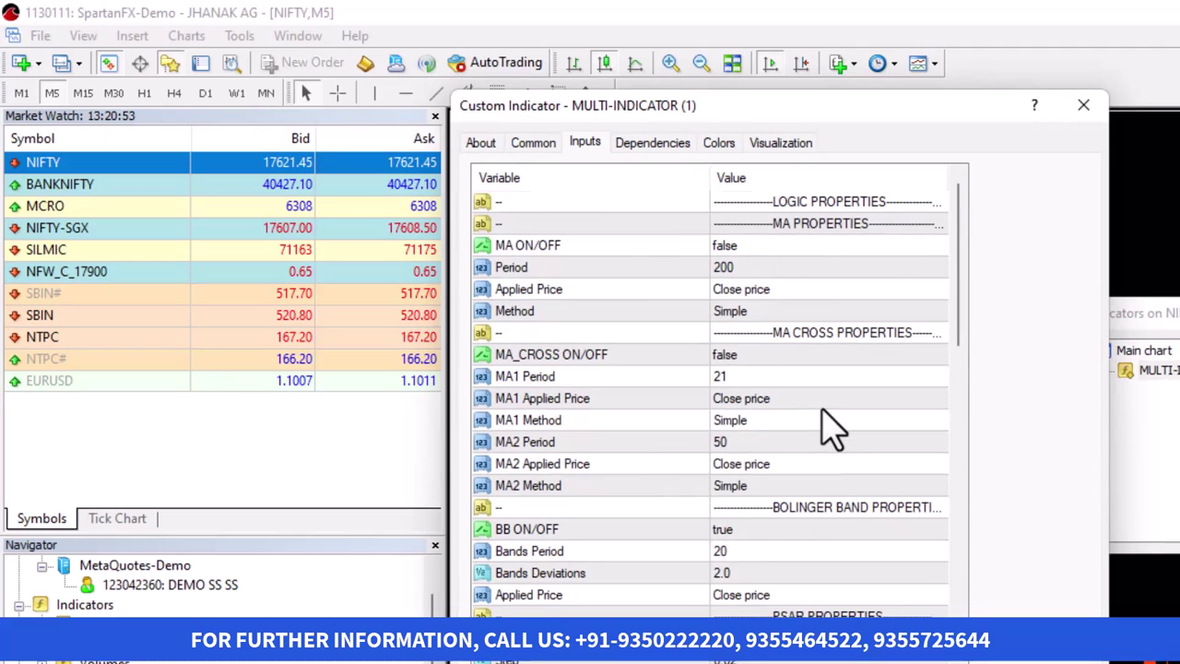
pyautogui.scroll(-3, 830, 426)
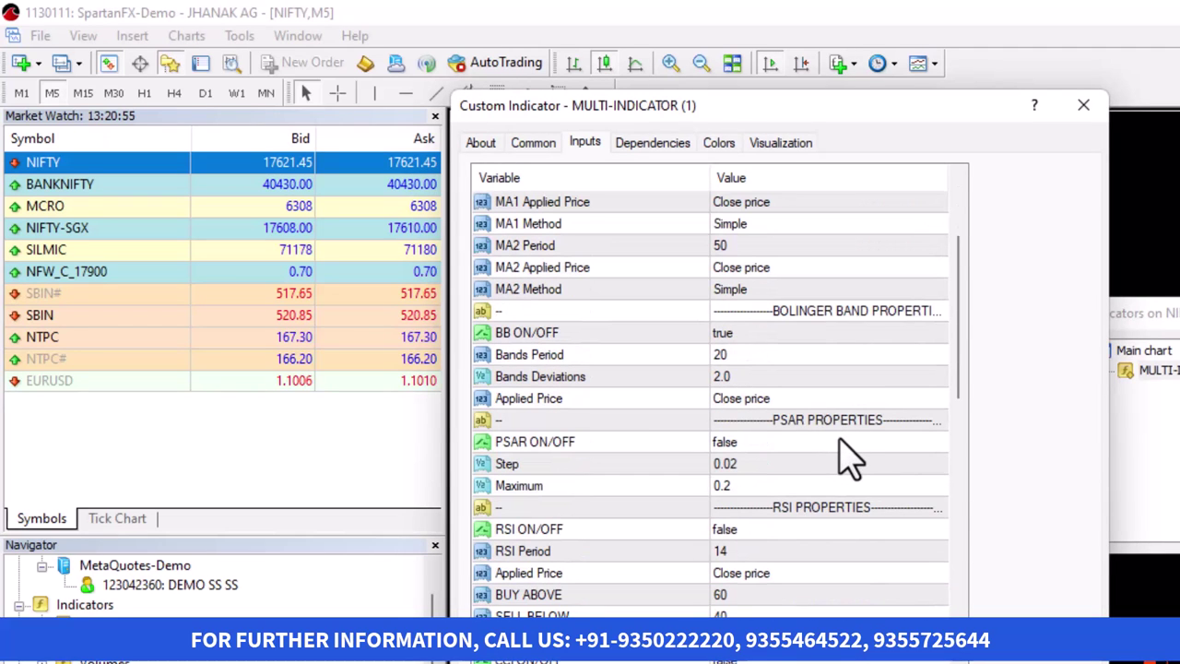
pyautogui.scroll(3, 847, 456)
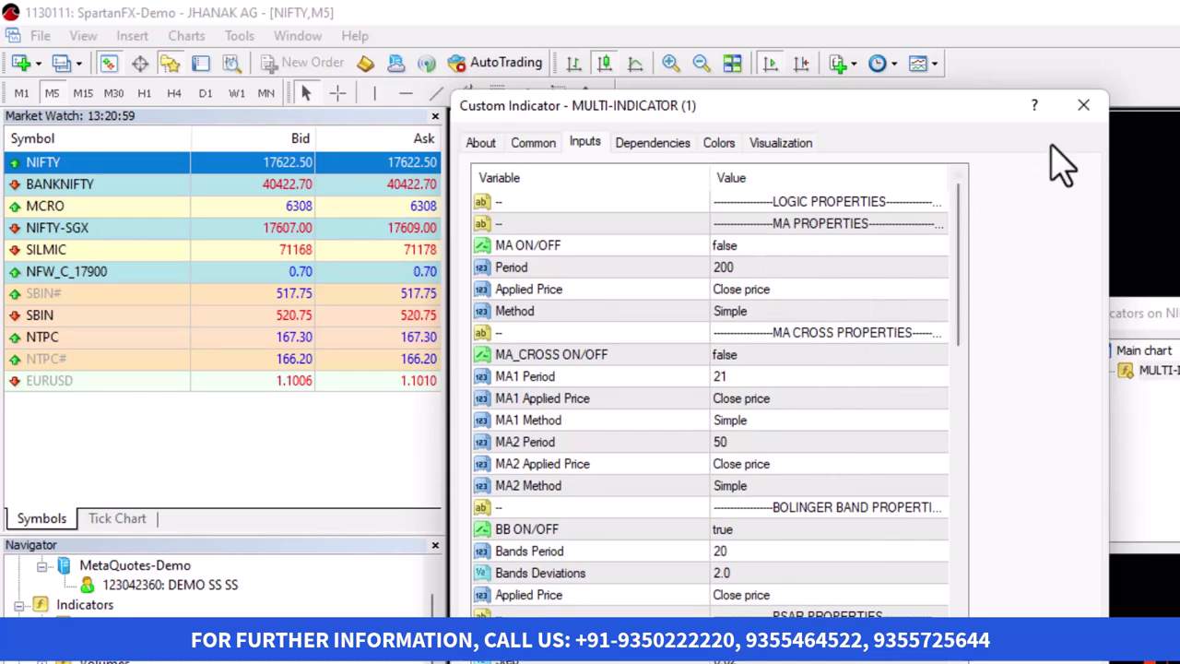
pyautogui.click(1084, 107)
pyautogui.click(1174, 314)
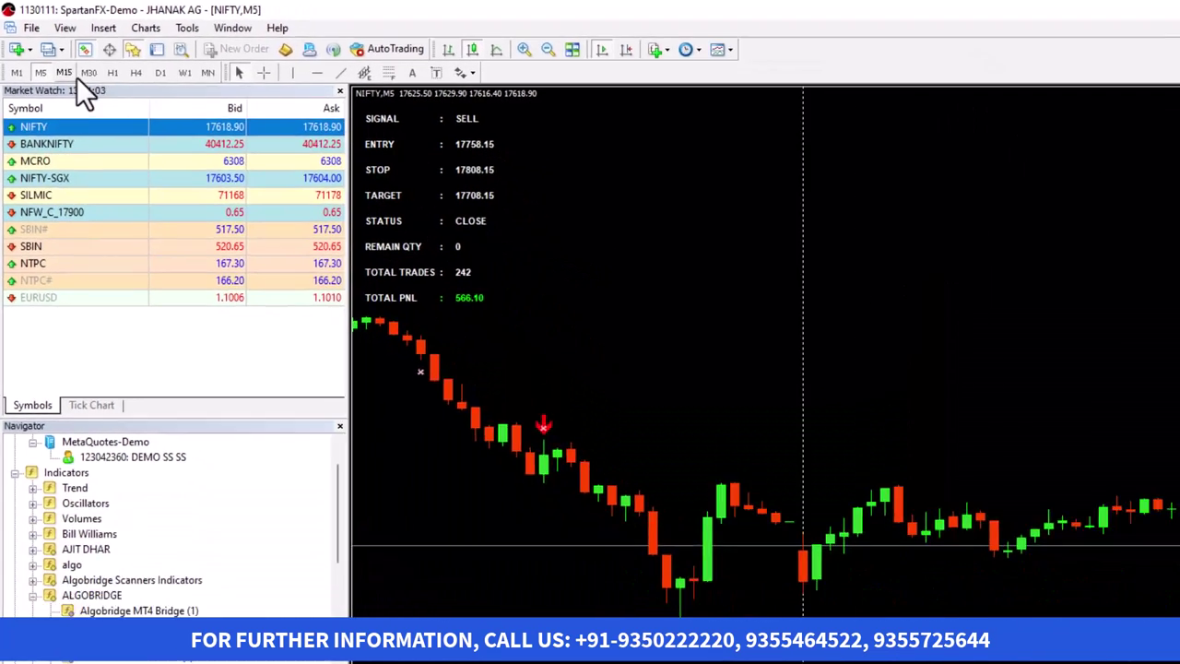
# Switch the NIFTY chart to the 1-minute timeframe and stretch its price scale.
pyautogui.click(16, 72)
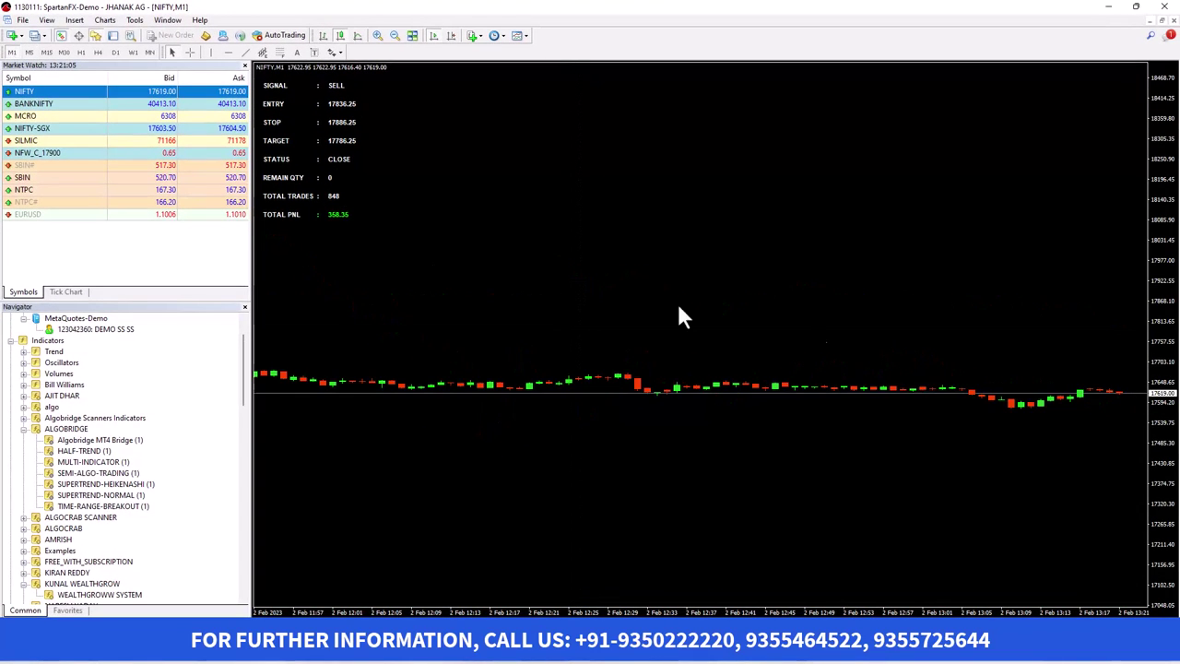
pyautogui.moveTo(1156, 508); pyautogui.dragTo(1098, 108)
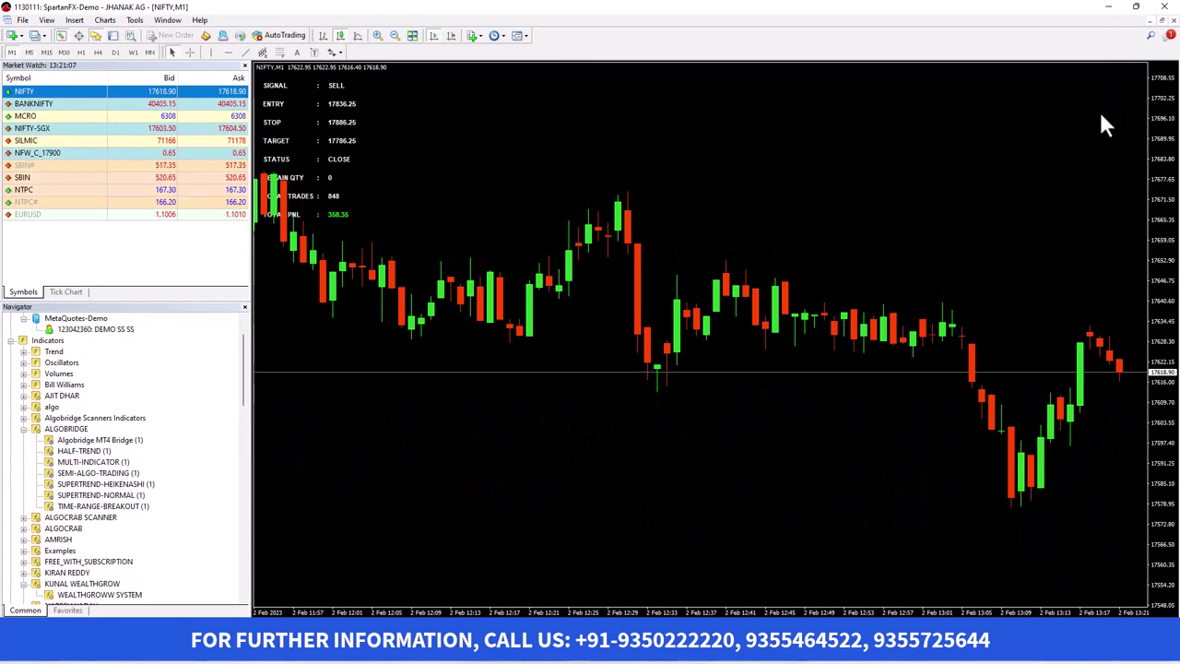
pyautogui.rightClick(426, 138)
pyautogui.click(456, 159)
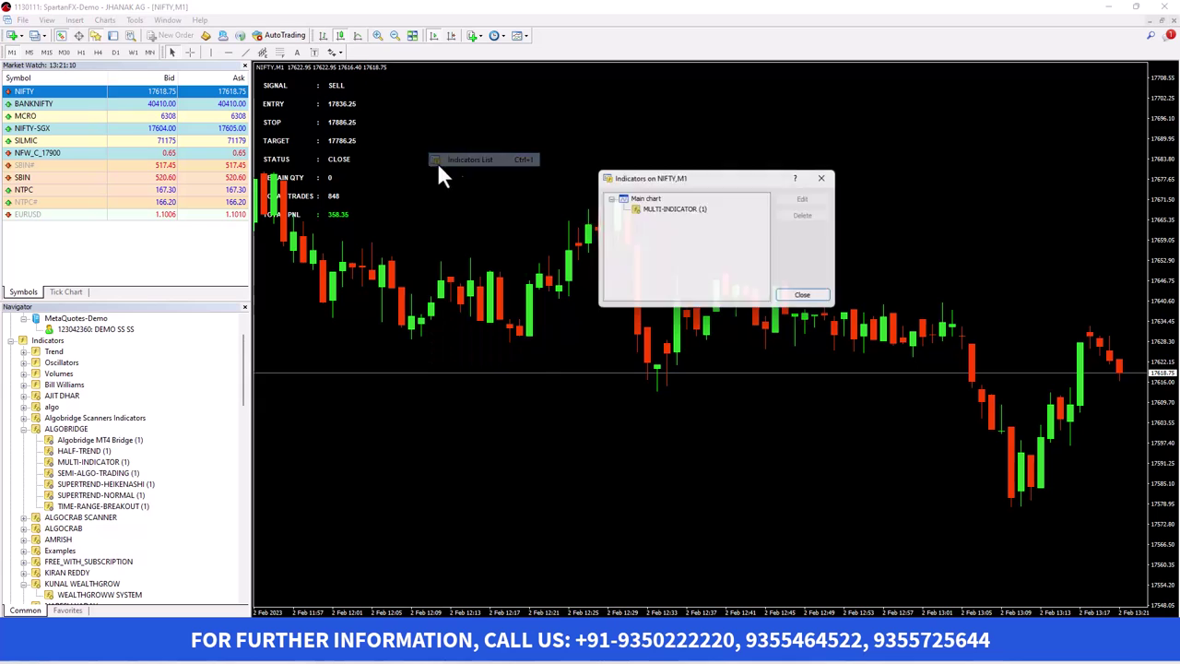
pyautogui.doubleClick(664, 210)
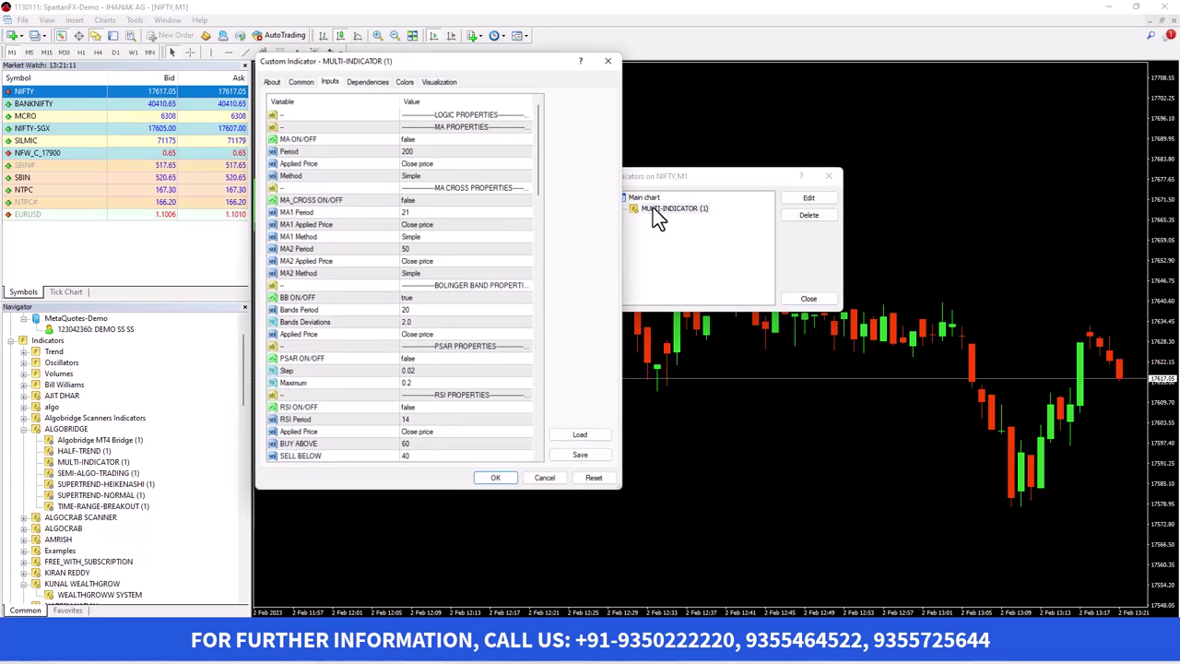
# Turn the MULTI-INDICATOR MA filter on with an MA Period of 2.
pyautogui.click(419, 138)
pyautogui.click(419, 139)
pyautogui.click(419, 138)
pyautogui.click(416, 155)
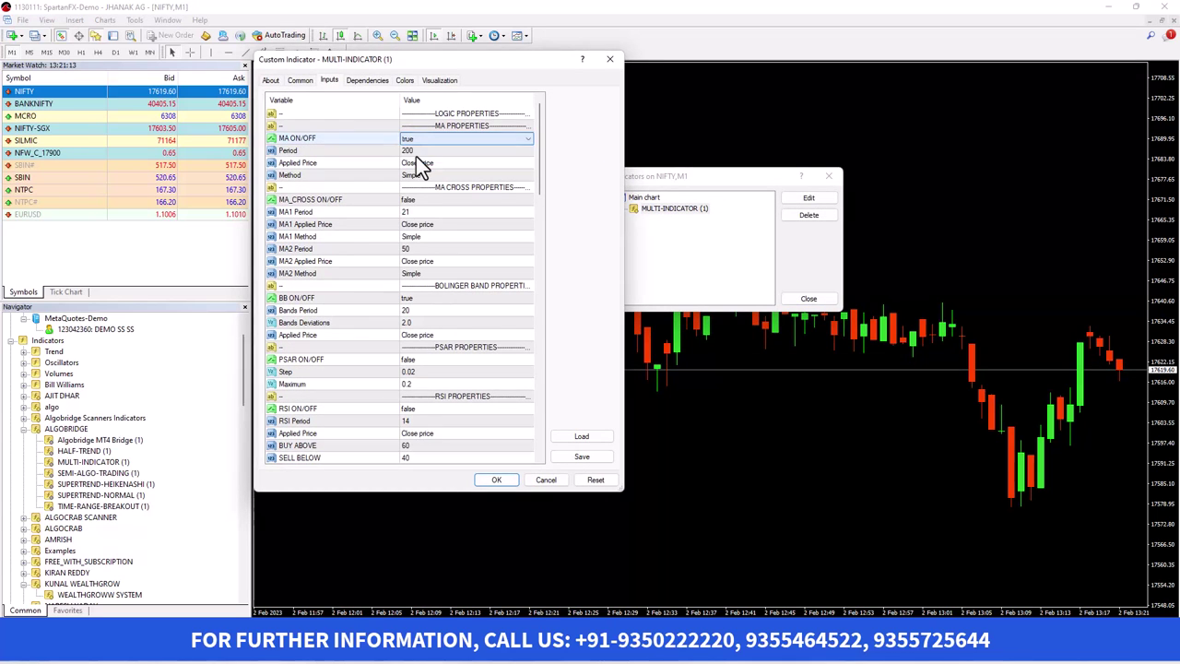
pyautogui.click(425, 151)
pyautogui.click(426, 153)
pyautogui.write('2')
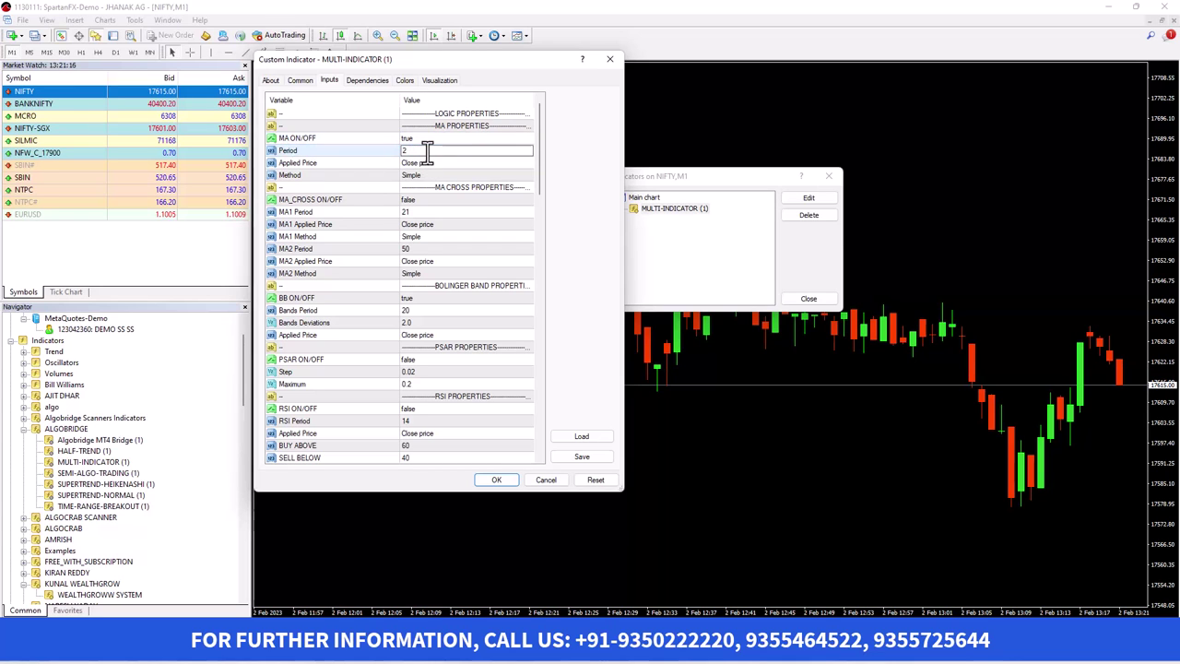
pyautogui.click(434, 165)
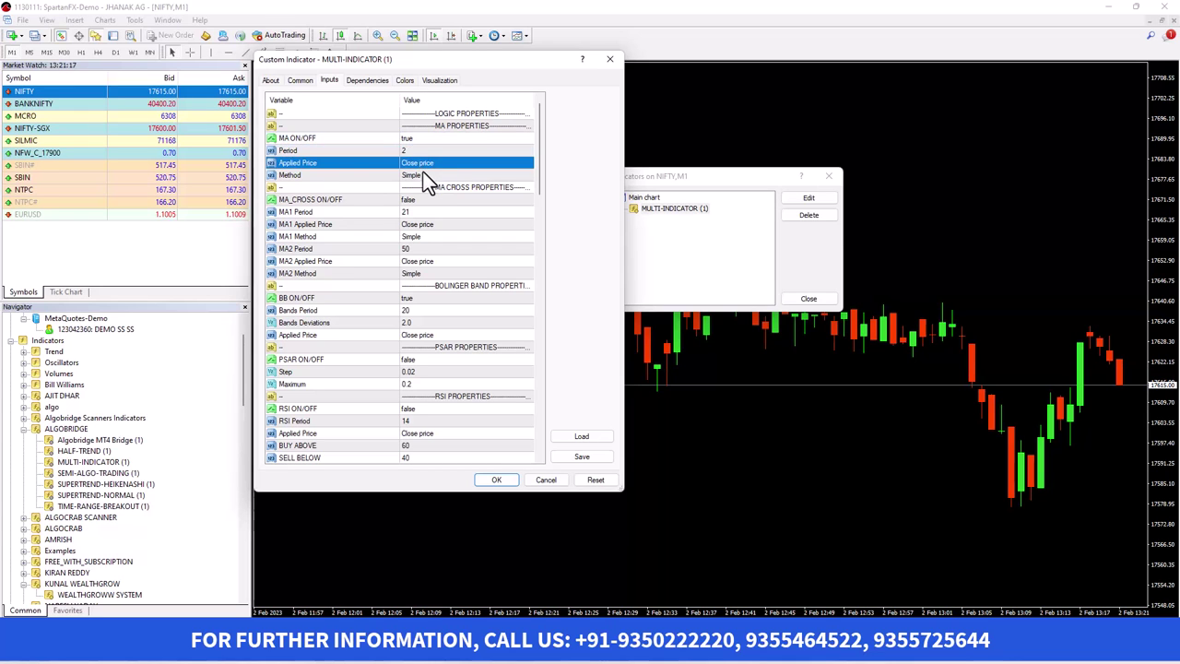
# Copy the User Key from Algobridge's Your Keys section.
pyautogui.scroll(-20, 423, 175)
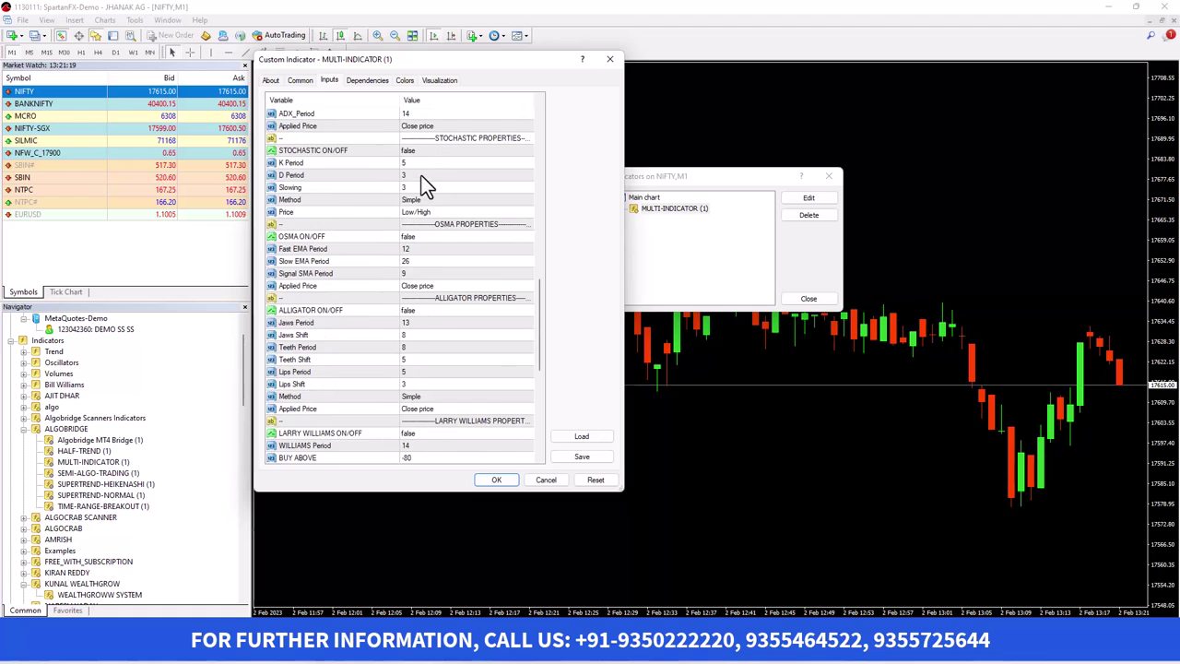
pyautogui.scroll(-8, 421, 177)
pyautogui.scroll(4, 422, 177)
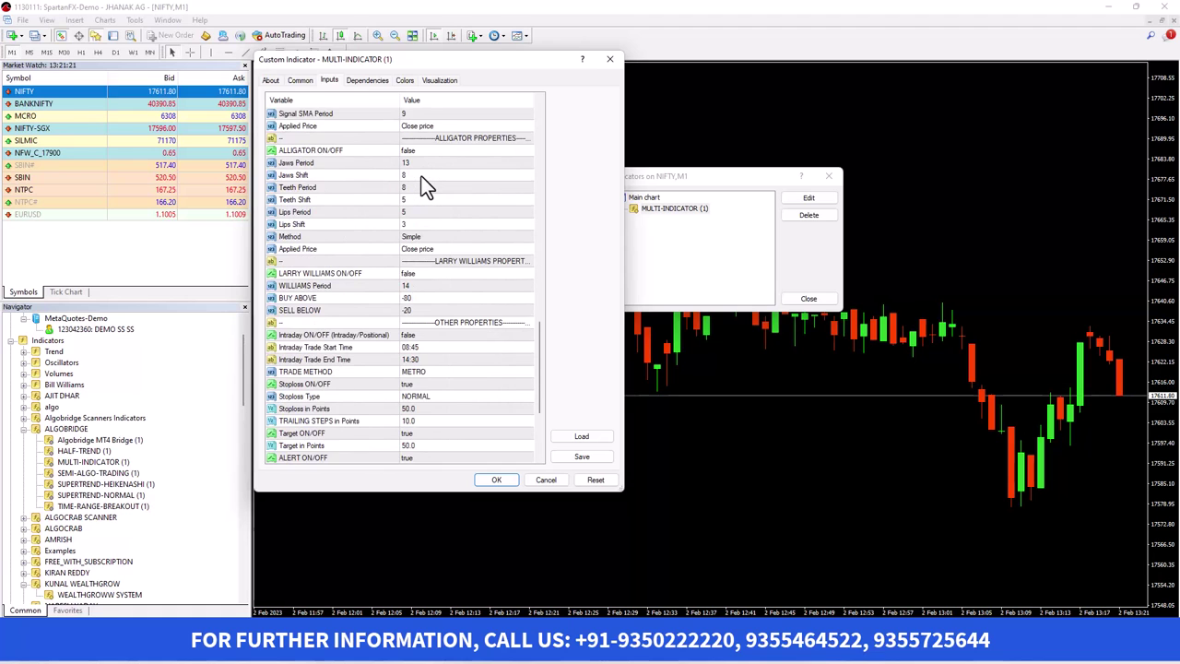
pyautogui.scroll(2, 424, 184)
pyautogui.scroll(5, 424, 185)
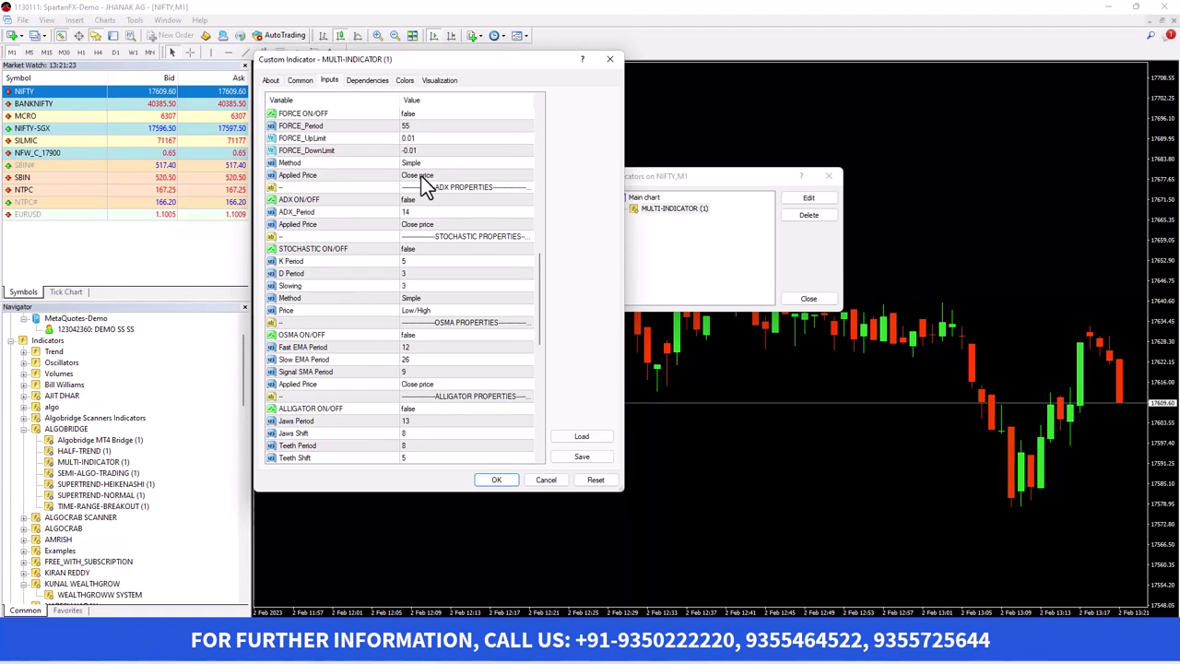
pyautogui.scroll(9, 424, 185)
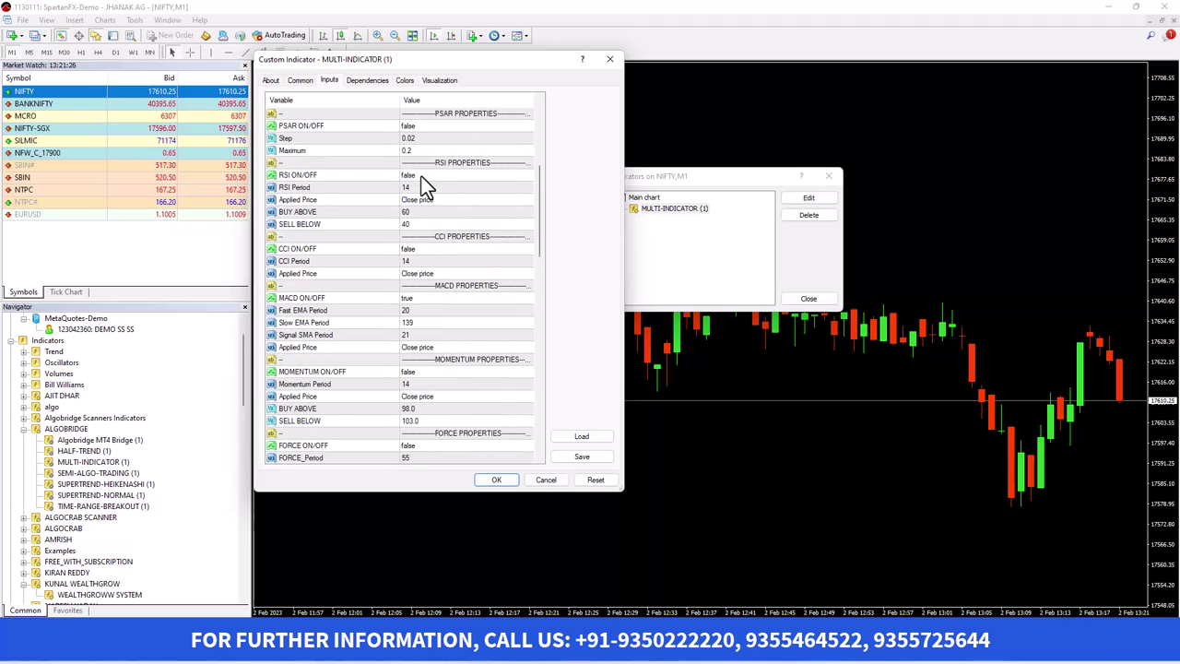
pyautogui.scroll(1, 421, 176)
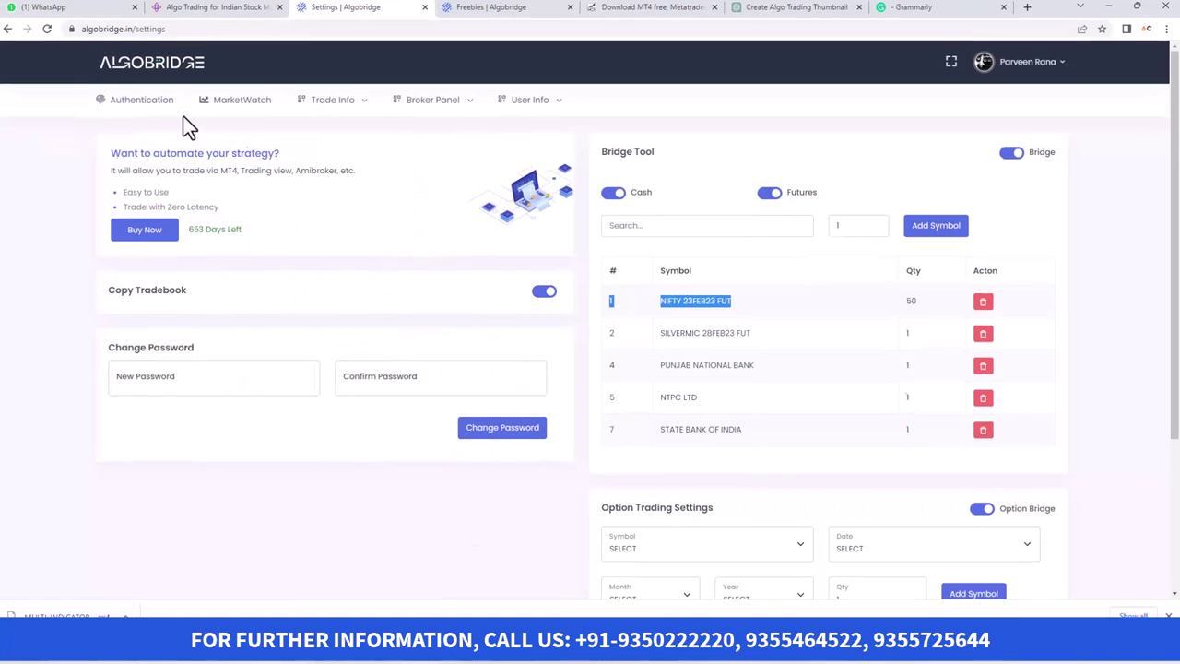
pyautogui.scroll(-5, 738, 323)
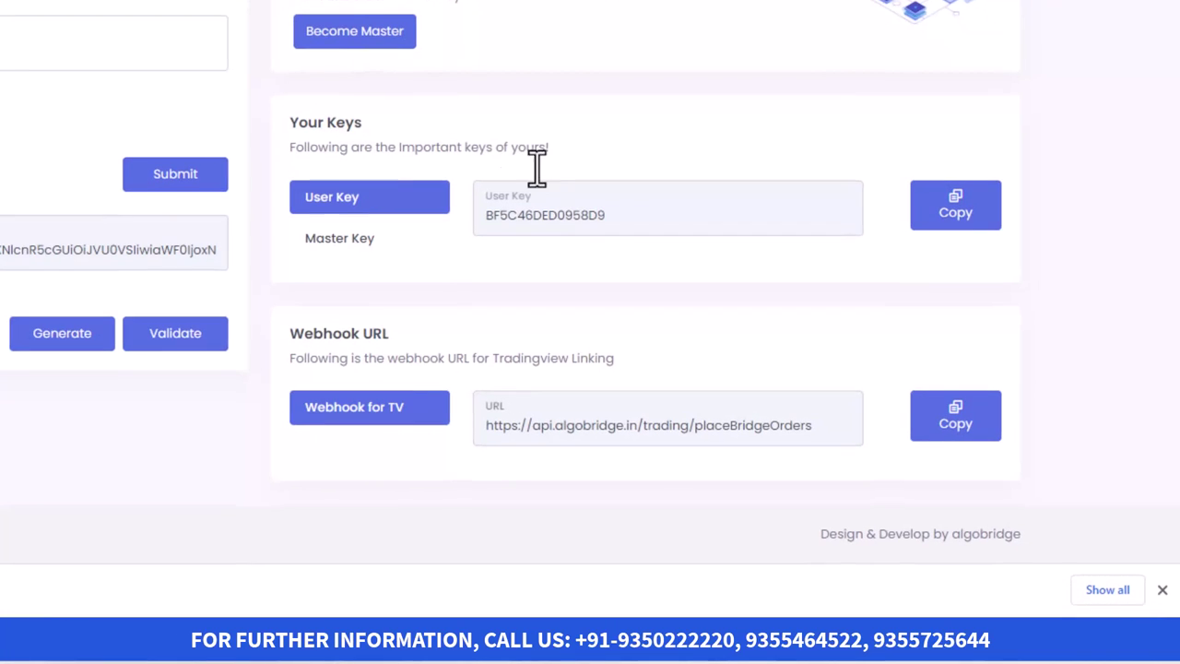
pyautogui.moveTo(673, 212); pyautogui.dragTo(387, 229)
pyautogui.click(963, 222)
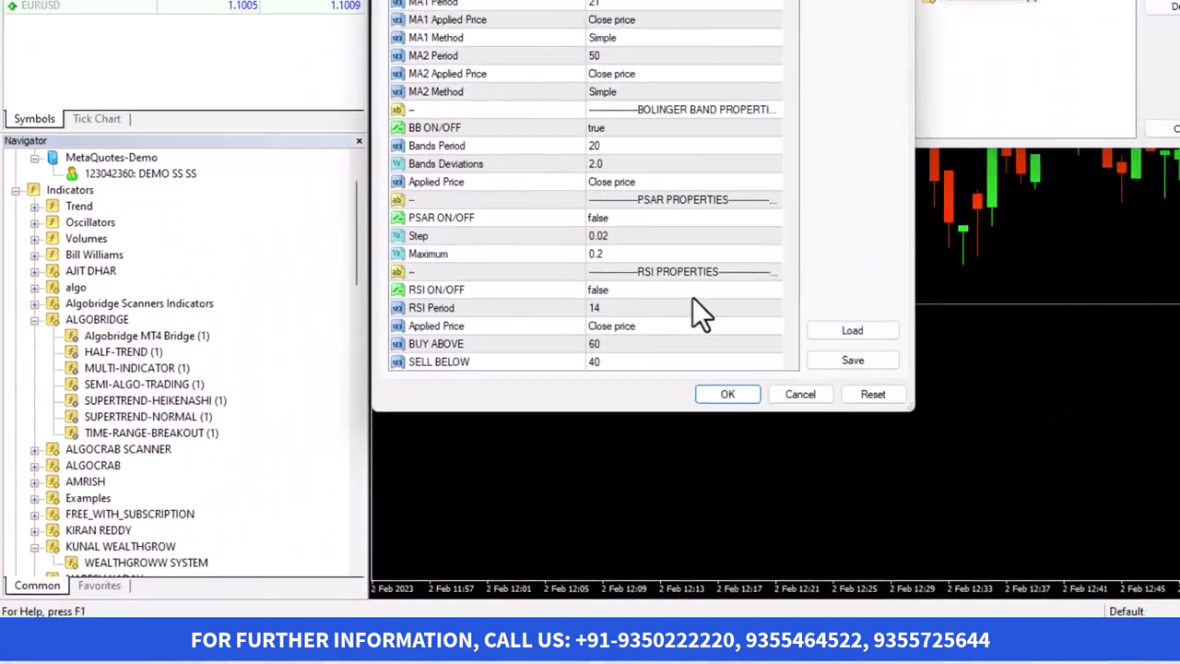
# Paste the Algobridge user key into the MULTI-INDICATOR User Key input.
pyautogui.scroll(-3, 692, 297)
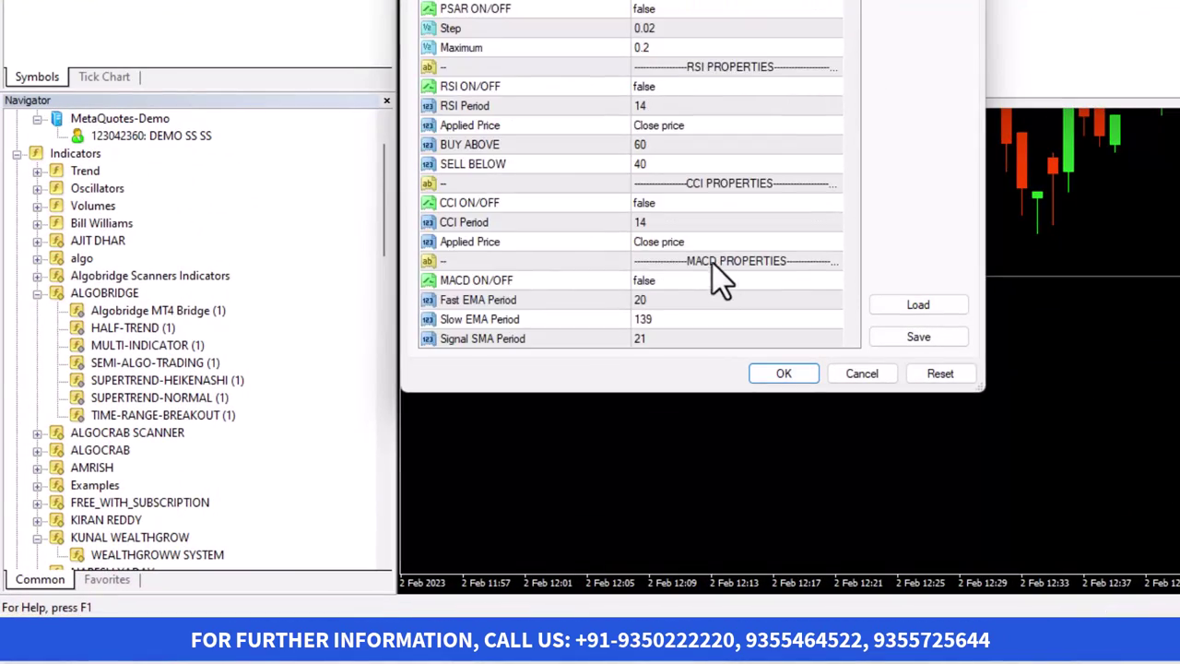
pyautogui.scroll(-13, 721, 281)
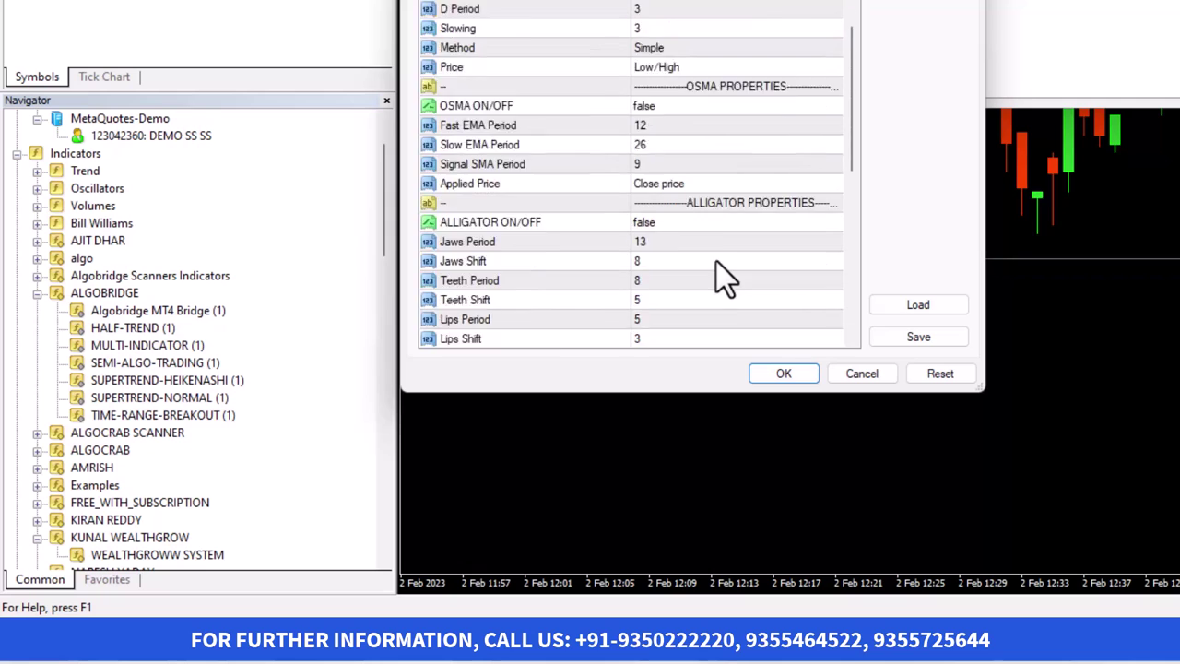
pyautogui.scroll(-15, 725, 277)
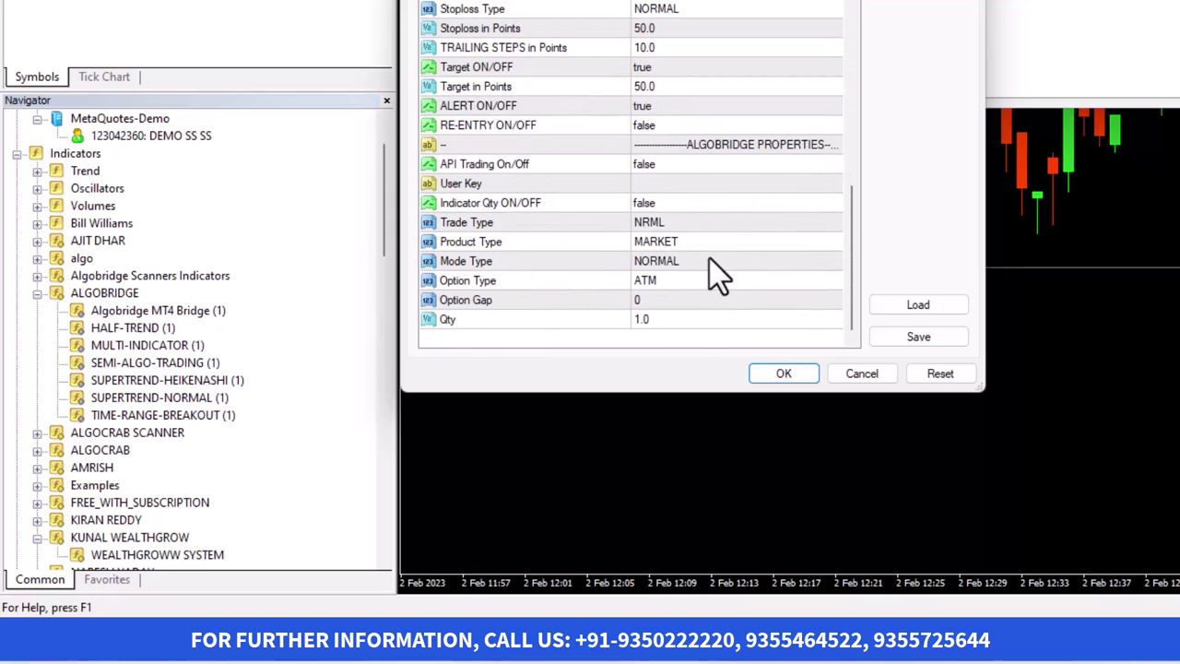
pyautogui.doubleClick(651, 182)
pyautogui.hotkey('ctrl', 'v')
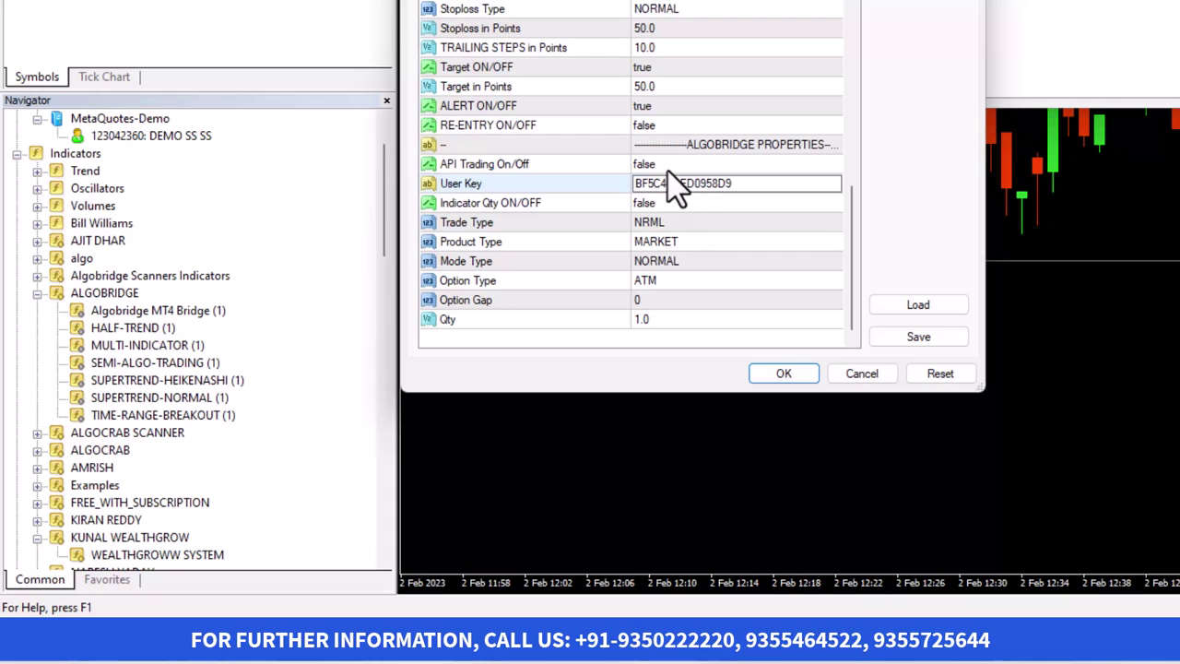
# Set API Trading On/Off to true, Trade Type to MIS and keep Mode Type NORMAL.
pyautogui.click(674, 166)
pyautogui.click(676, 167)
pyautogui.click(665, 196)
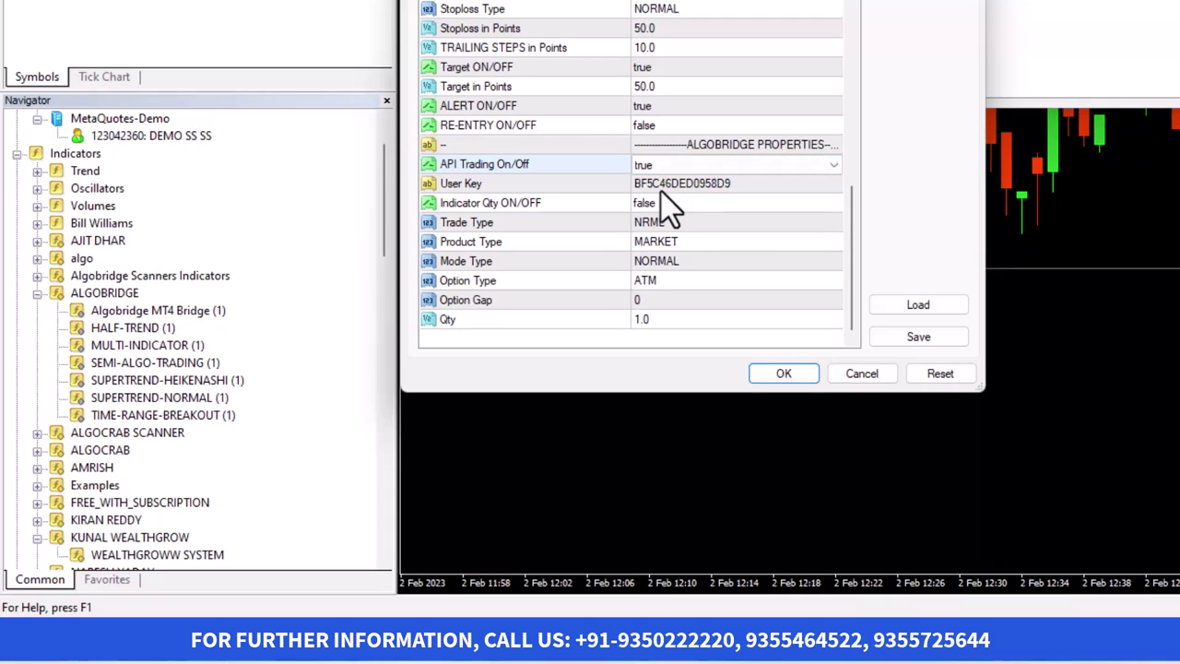
pyautogui.click(681, 227)
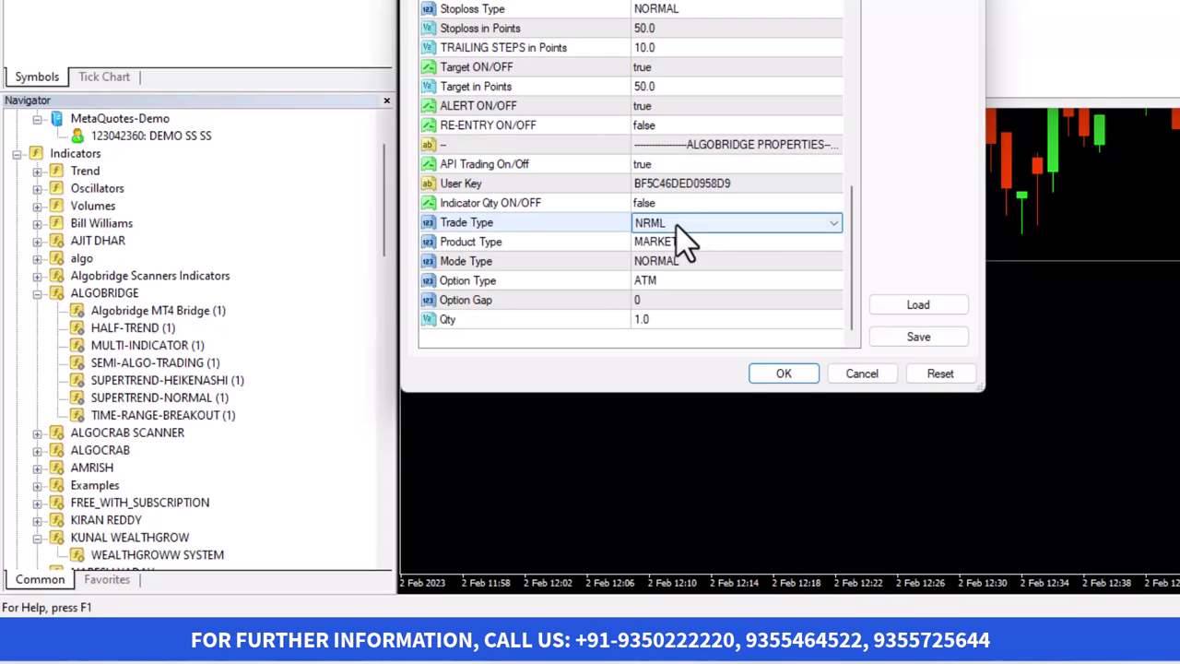
pyautogui.click(673, 228)
pyautogui.click(675, 265)
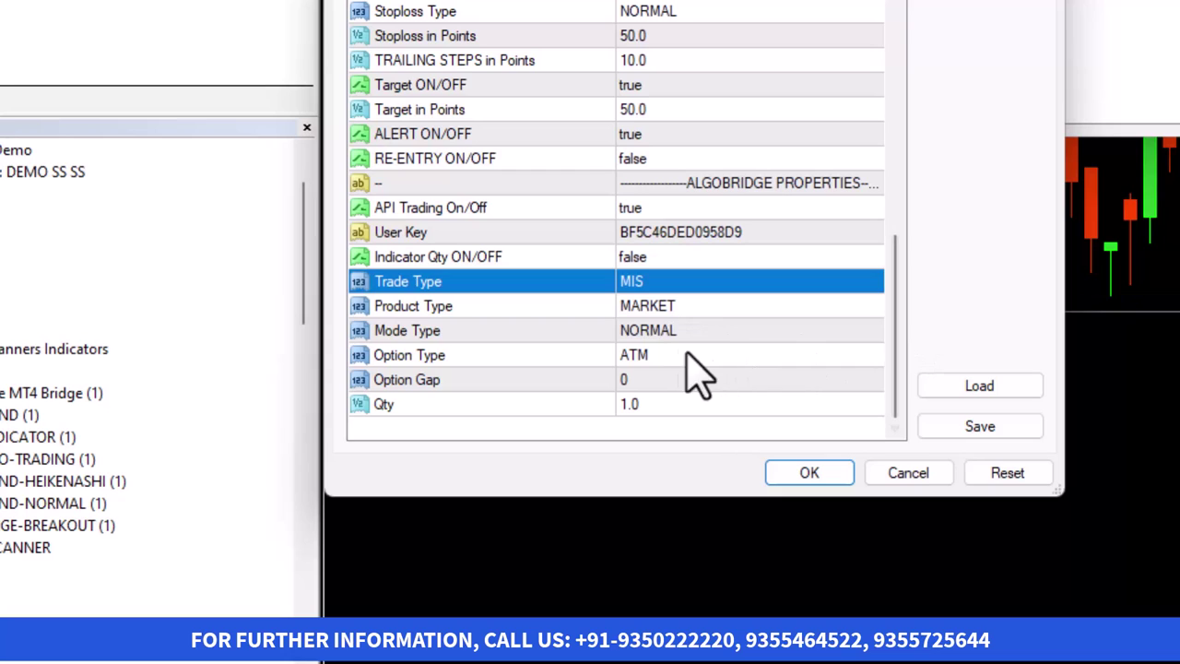
pyautogui.click(671, 337)
pyautogui.click(671, 340)
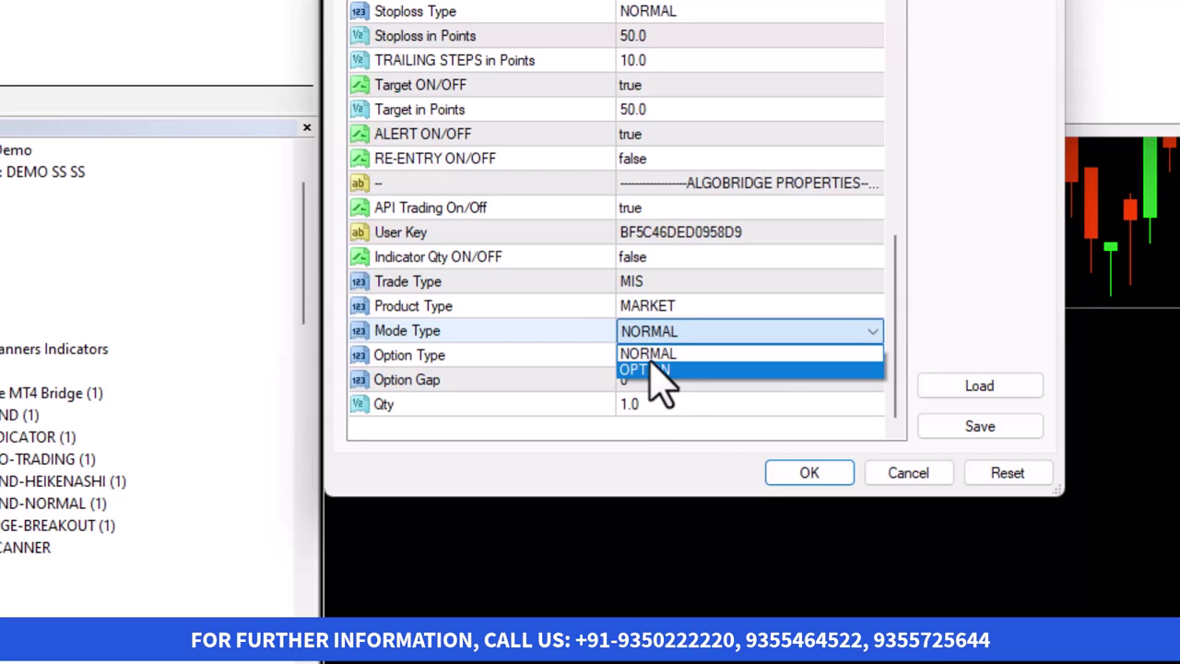
pyautogui.click(651, 352)
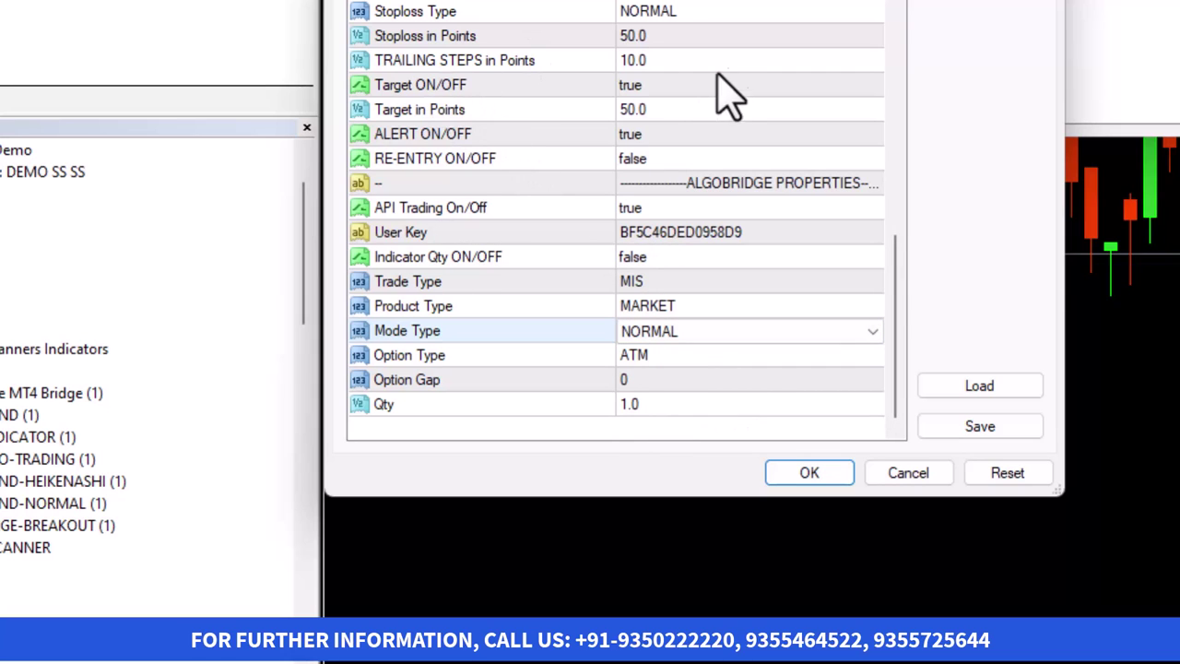
pyautogui.press('Return')
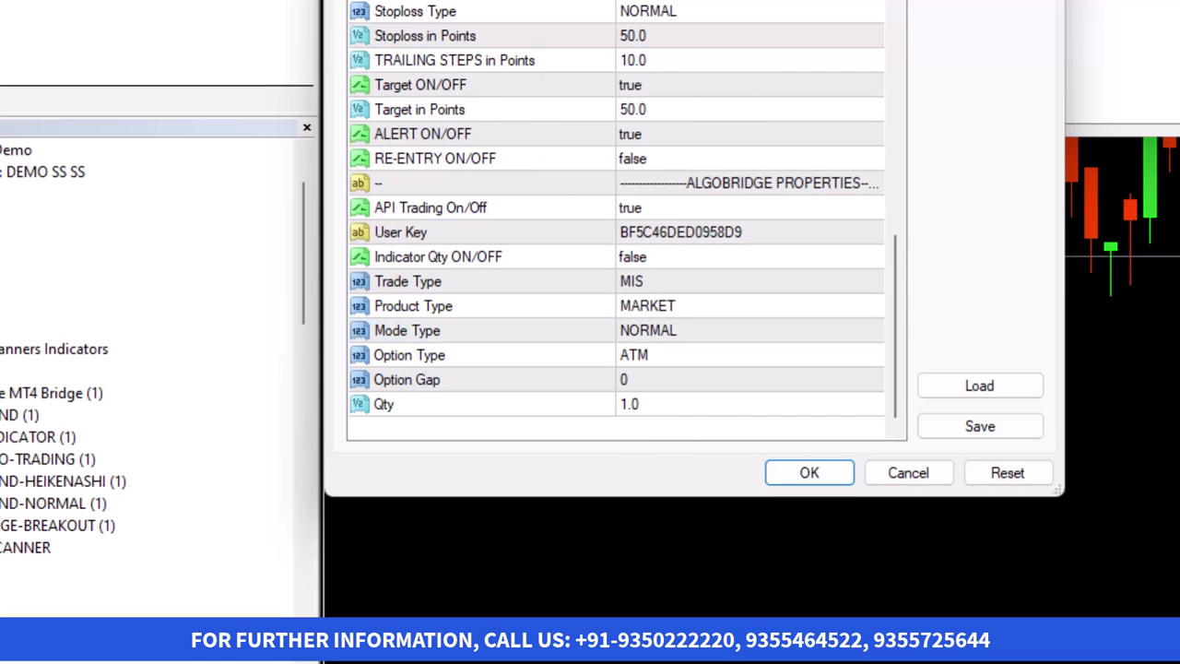
pyautogui.click(606, 21)
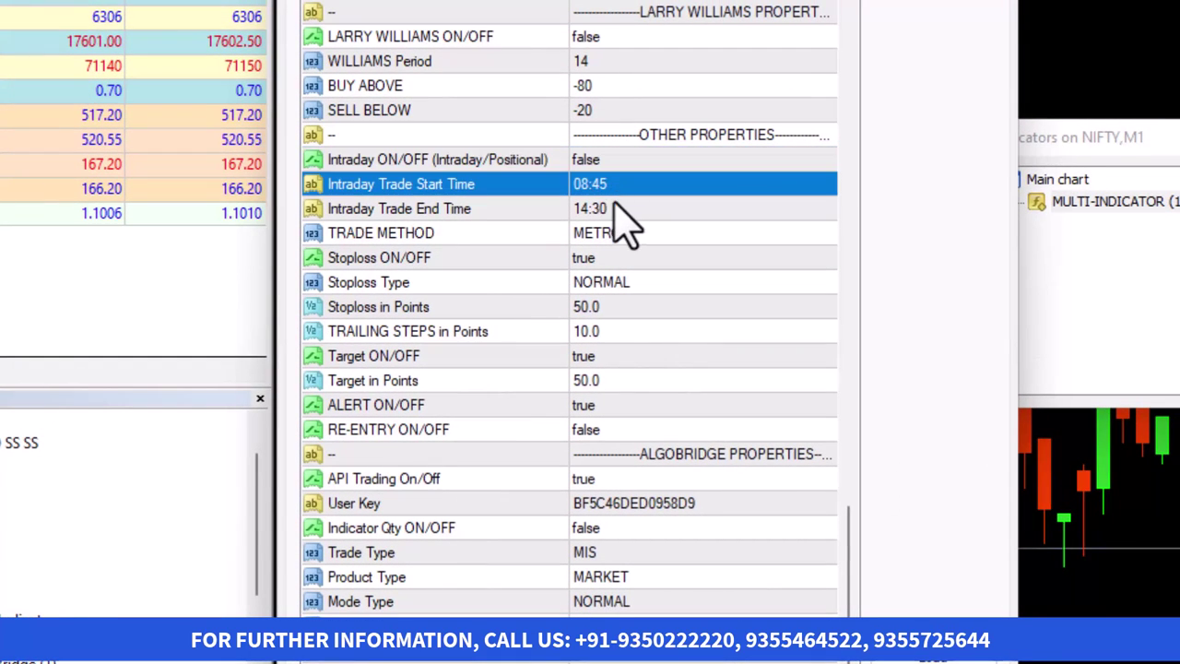
# Review the intraday end time, keeping METRO trade method and NORMAL stoploss type.
pyautogui.click(618, 208)
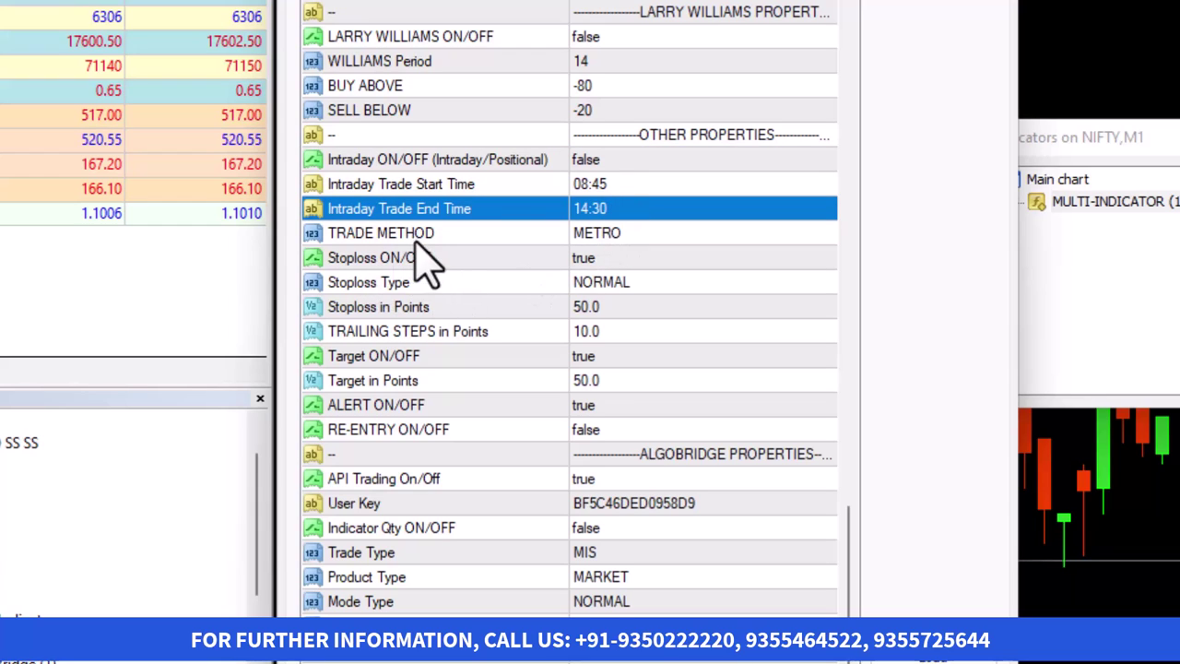
pyautogui.click(453, 236)
pyautogui.click(644, 234)
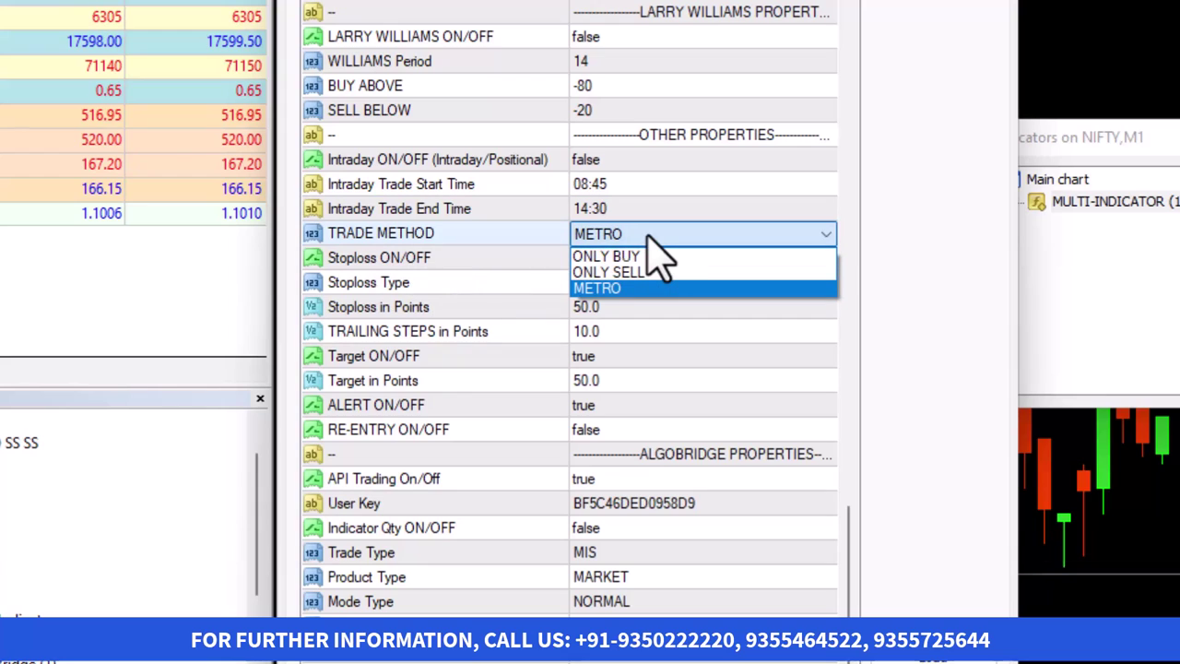
pyautogui.click(647, 237)
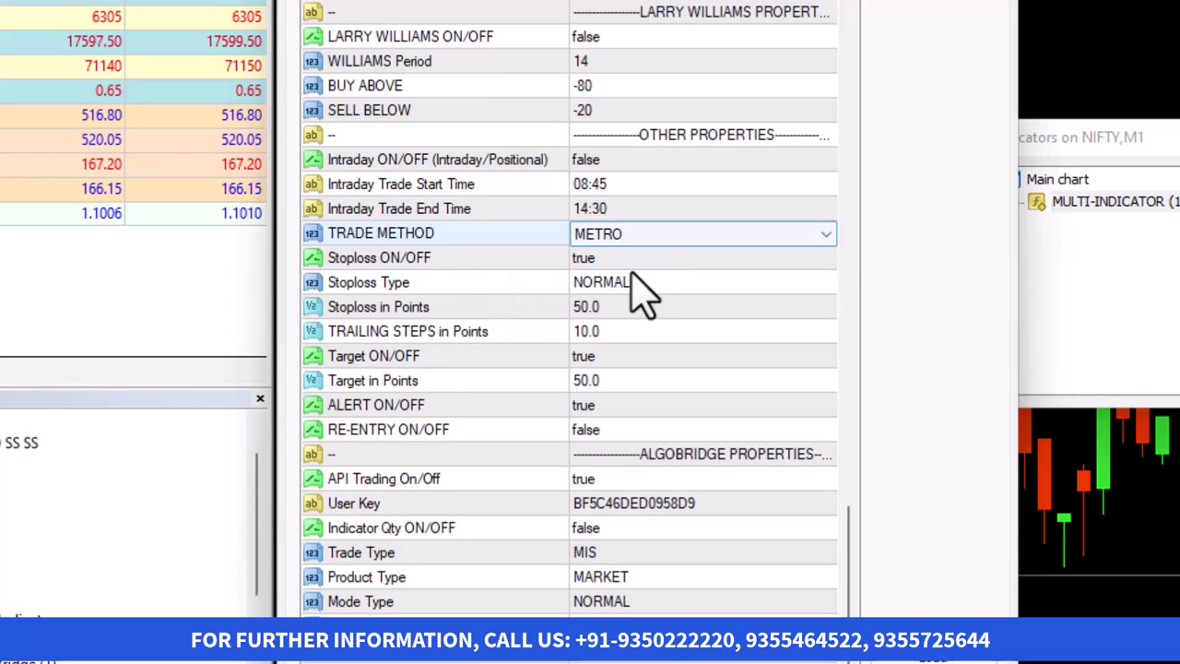
pyautogui.press('Down')
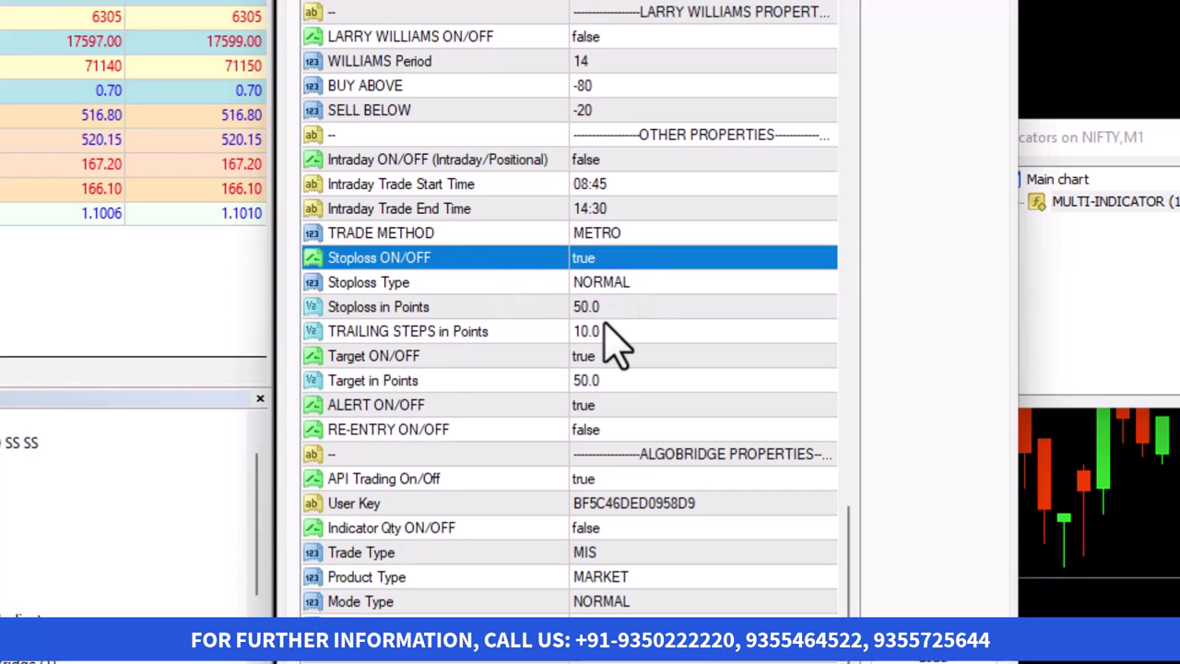
pyautogui.click(592, 284)
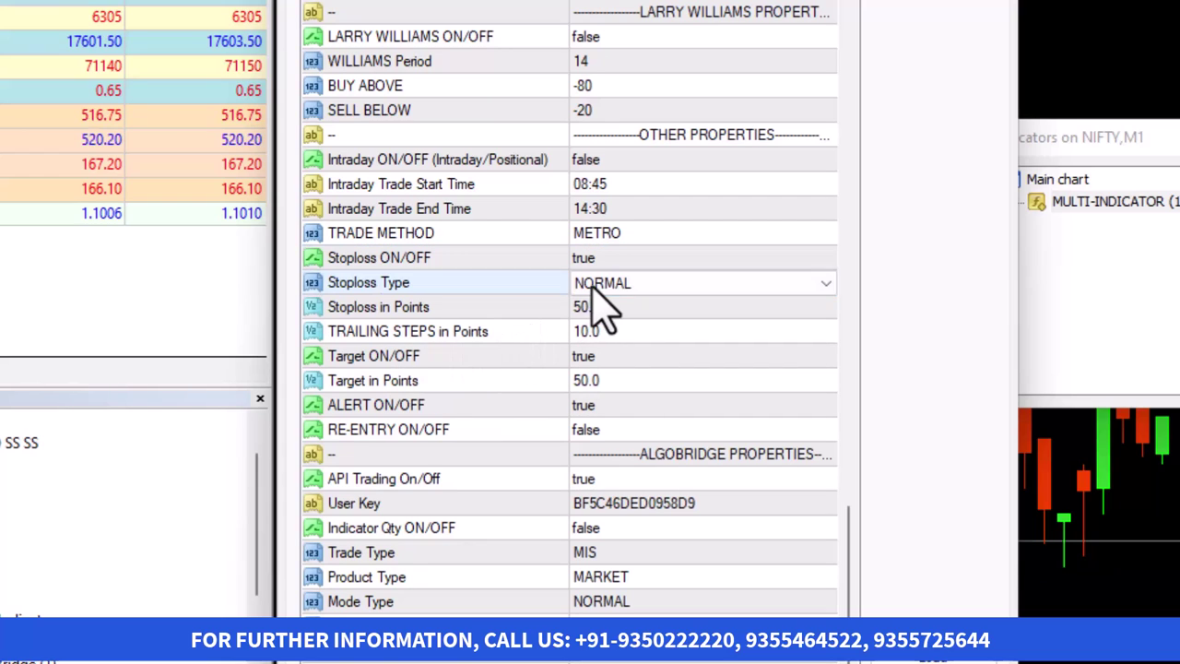
pyautogui.click(590, 285)
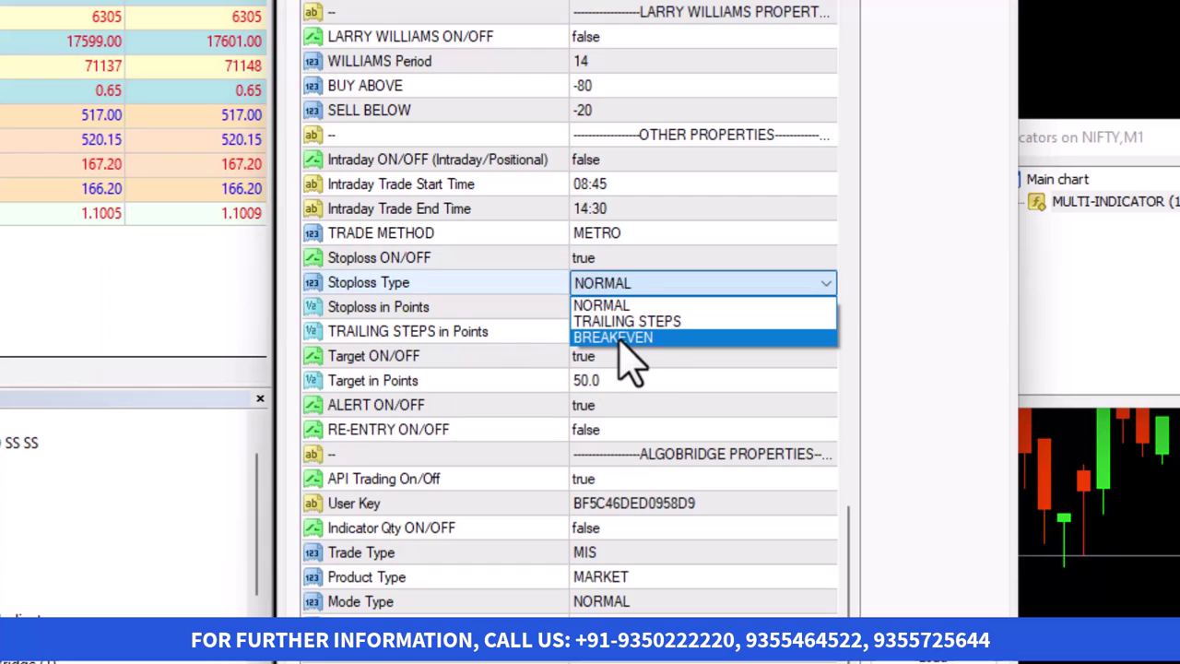
pyautogui.click(710, 281)
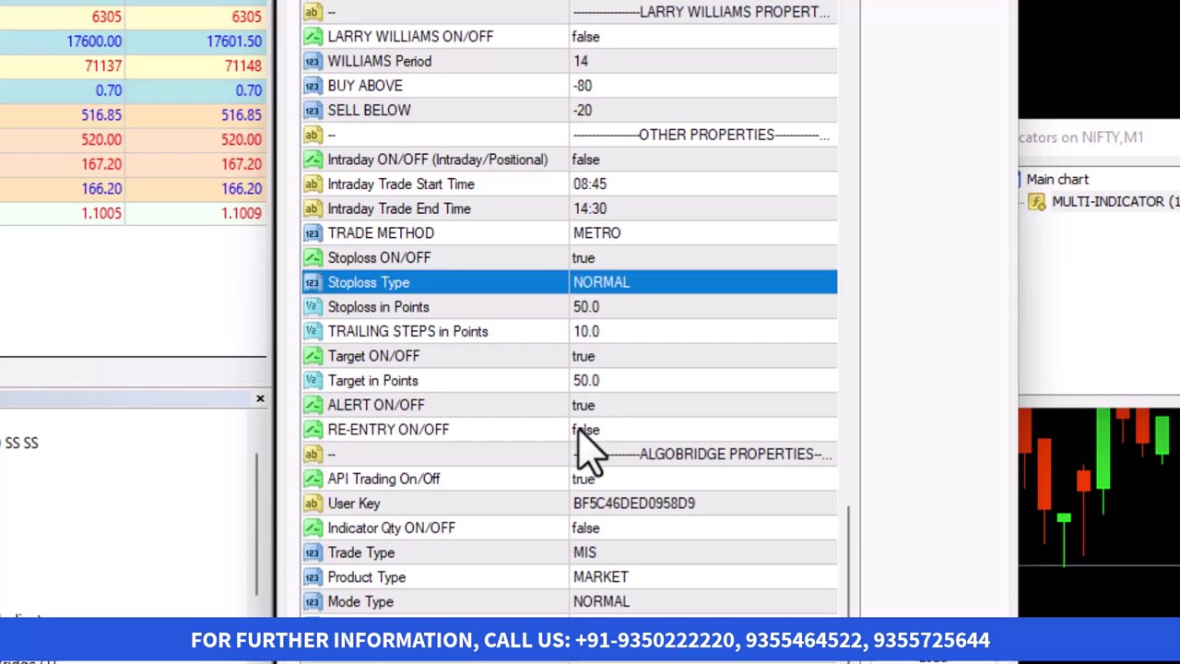
# Toggle RE-ENTRY ON/OFF to true and back to false, then apply the indicator settings.
pyautogui.click(588, 431)
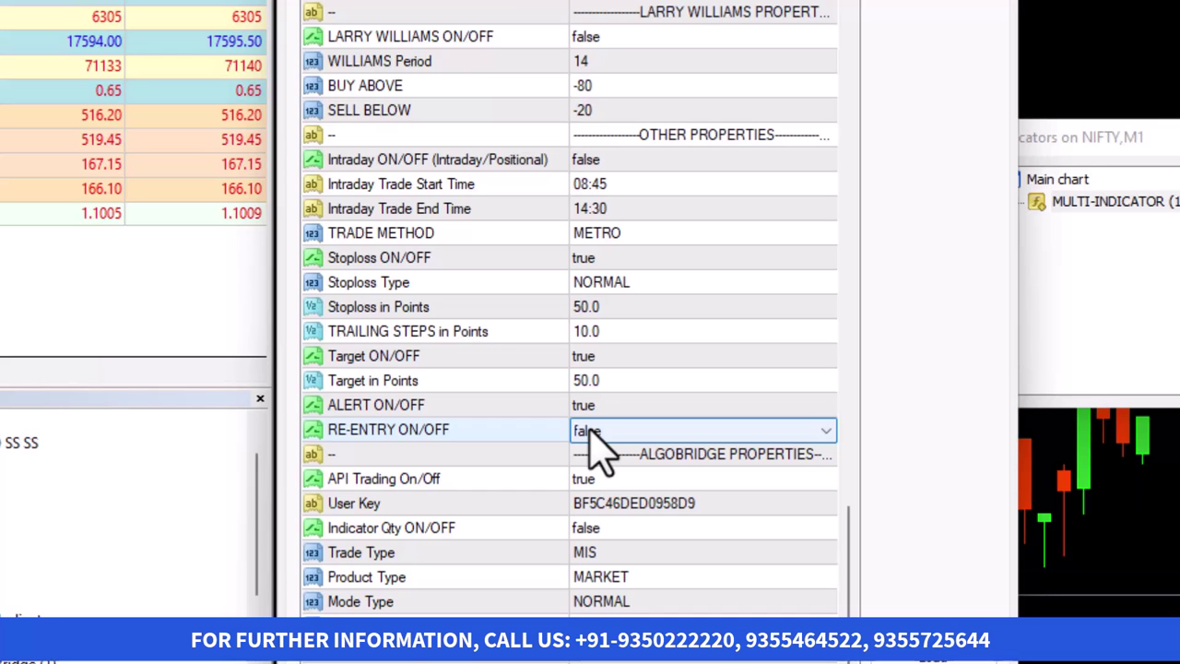
pyautogui.click(571, 429)
pyautogui.click(627, 468)
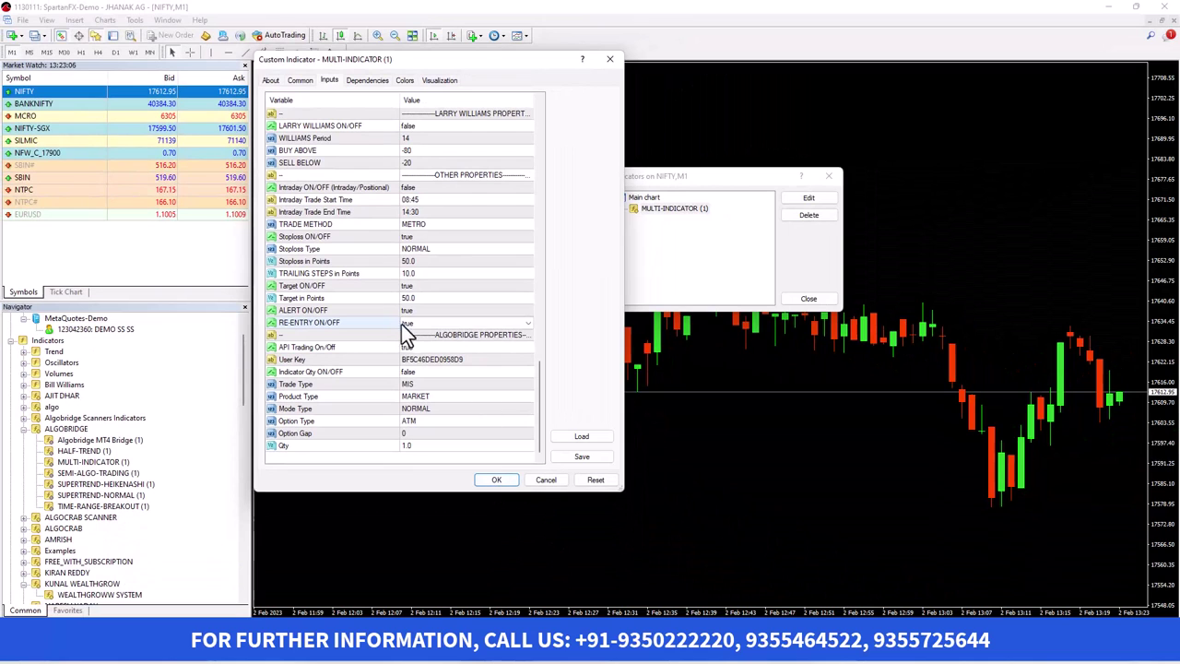
pyautogui.click(408, 324)
pyautogui.click(410, 334)
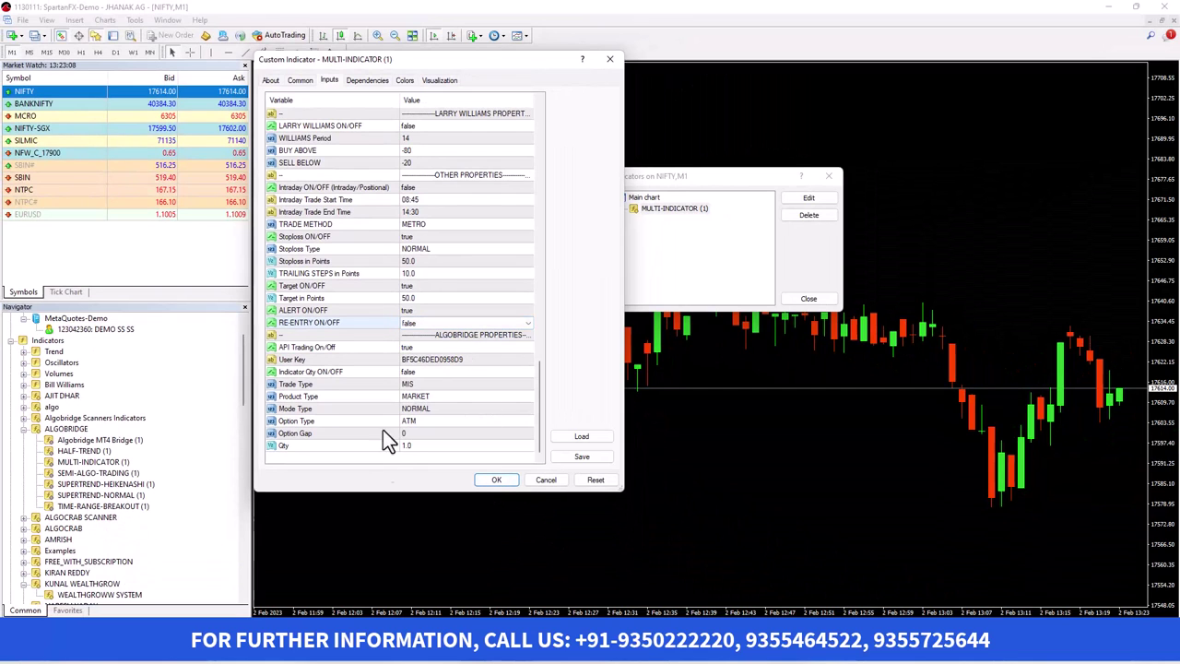
pyautogui.click(496, 479)
pyautogui.press('Escape')
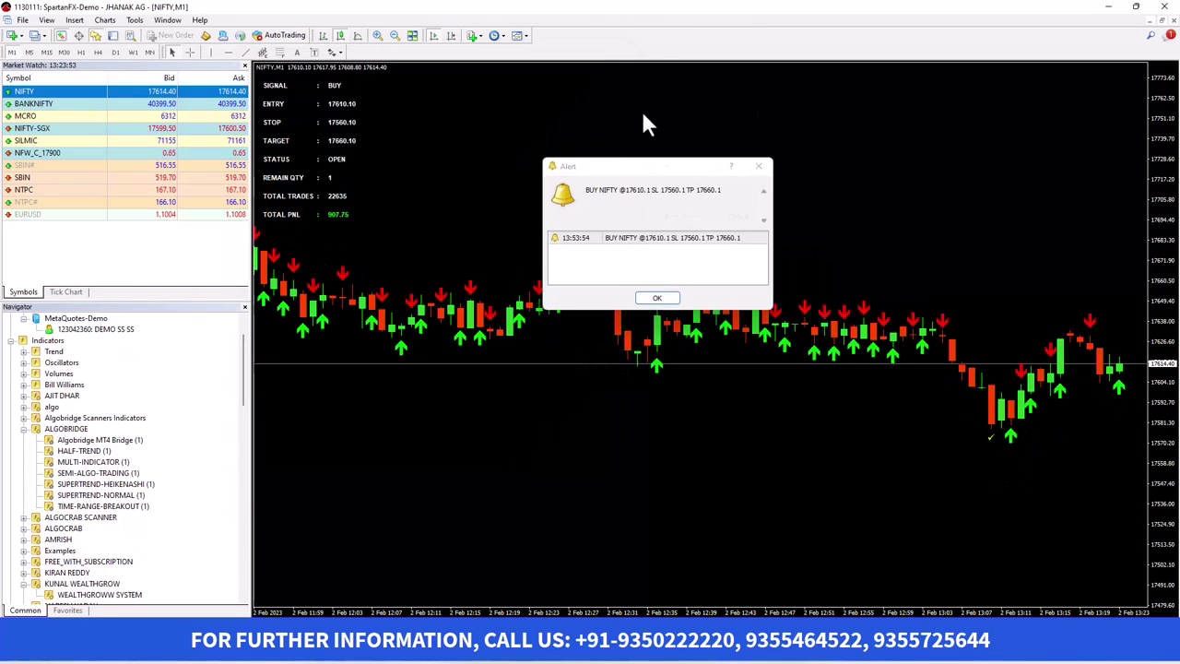
# Bring up the BUY NIFTY alert showing SL 17560.1 and TP 17660.1.
pyautogui.rightClick(643, 115)
pyautogui.click(850, 109)
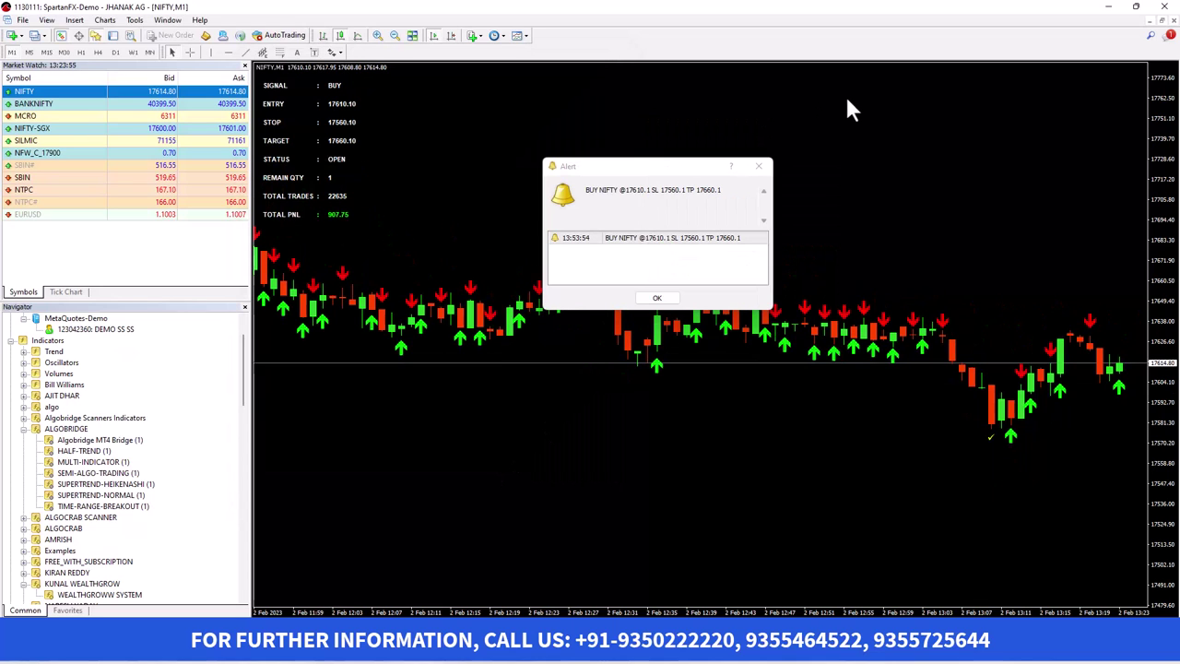
pyautogui.click(636, 242)
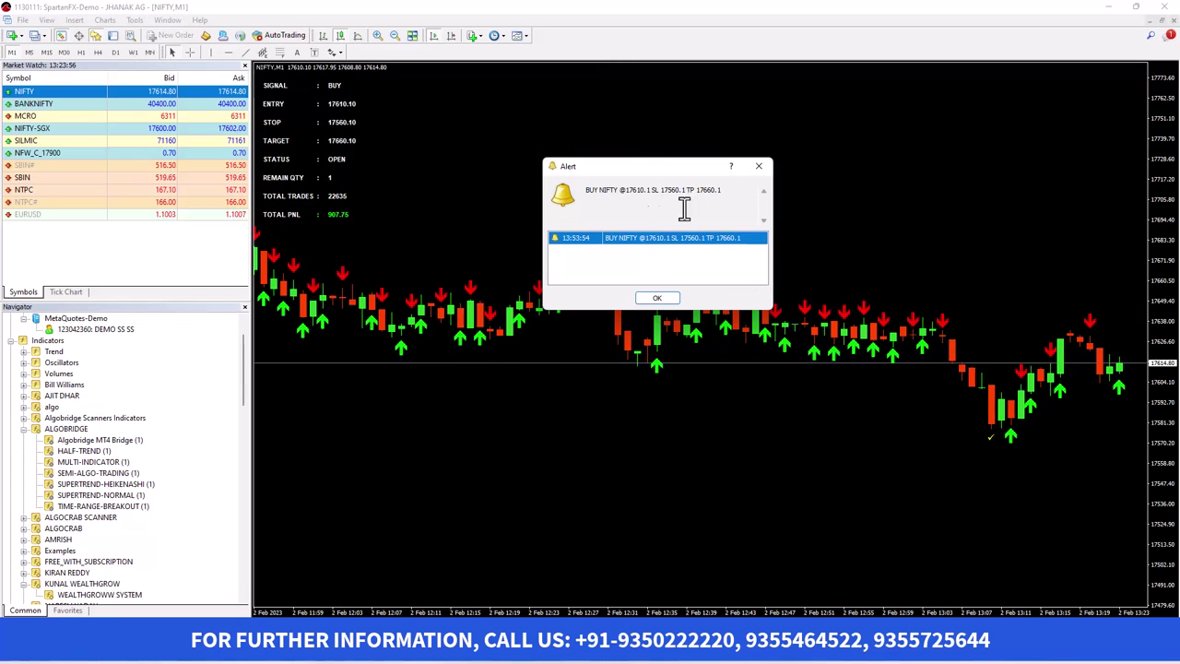
# Open Algobridge's Bridge Trade History and highlight the top MULTI_INDICATOR BUY NIFTY23FEB23FUT row.
pyautogui.click(494, 660)
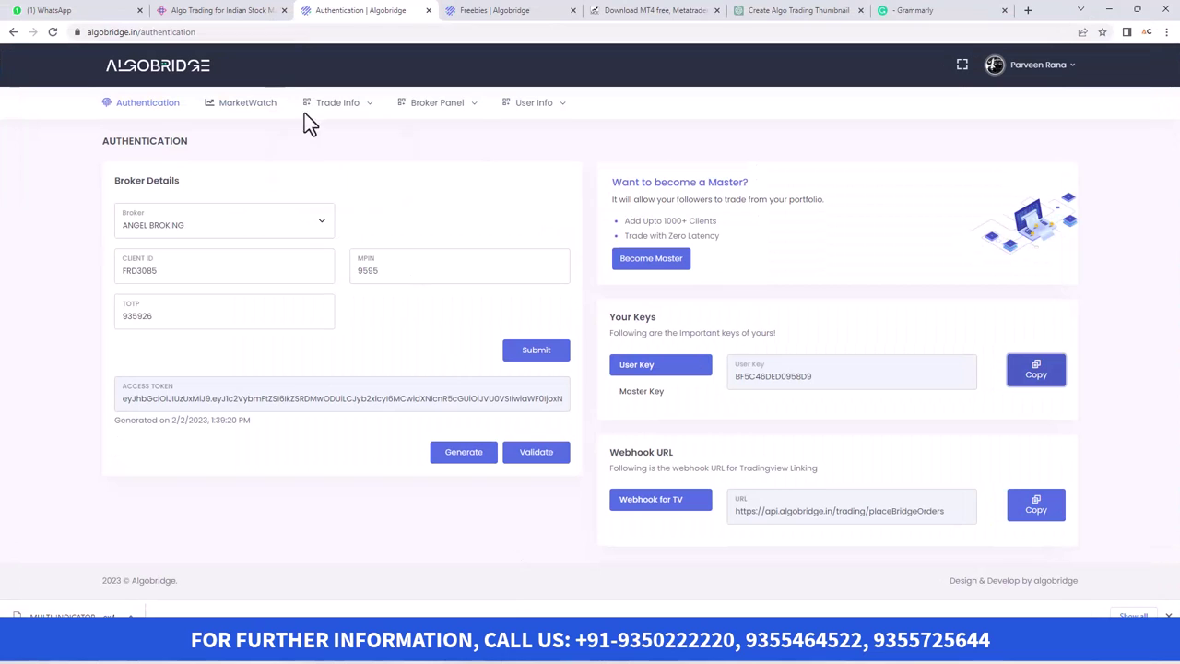
pyautogui.moveTo(416, 107)
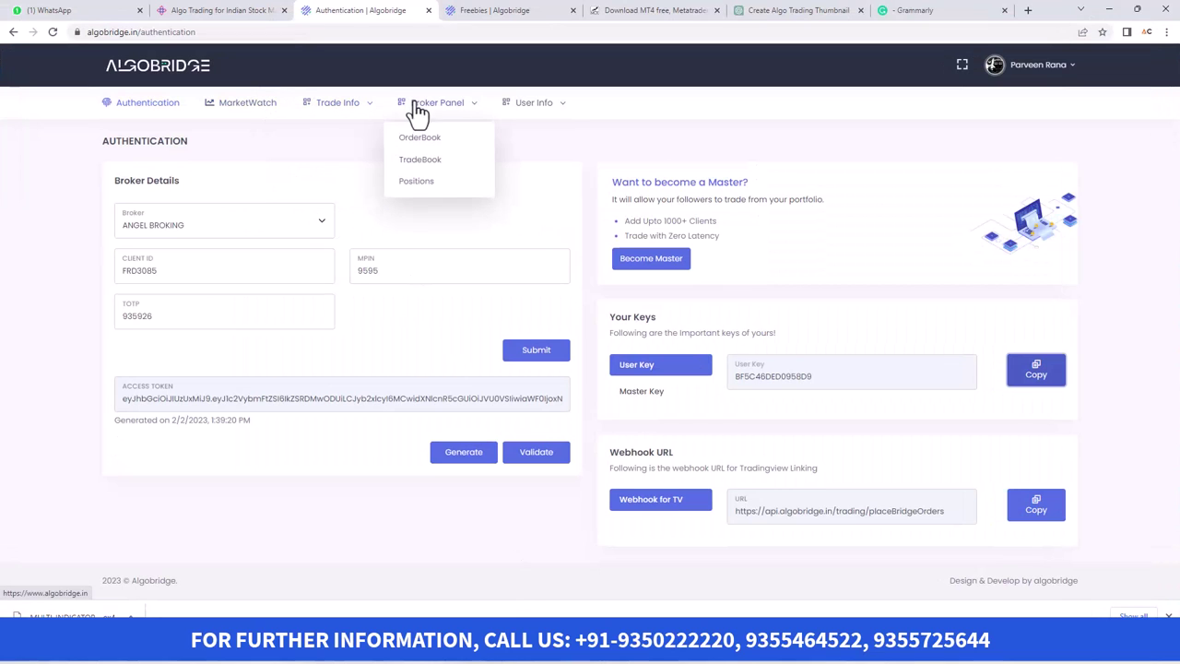
pyautogui.moveTo(341, 114)
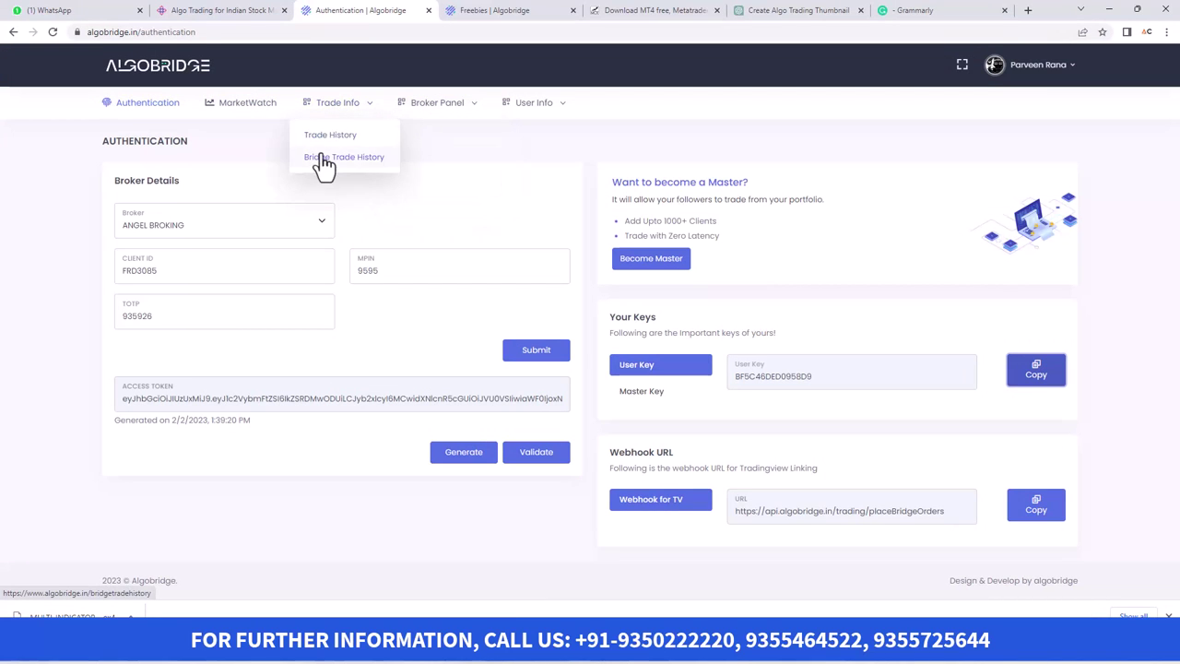
pyautogui.click(324, 158)
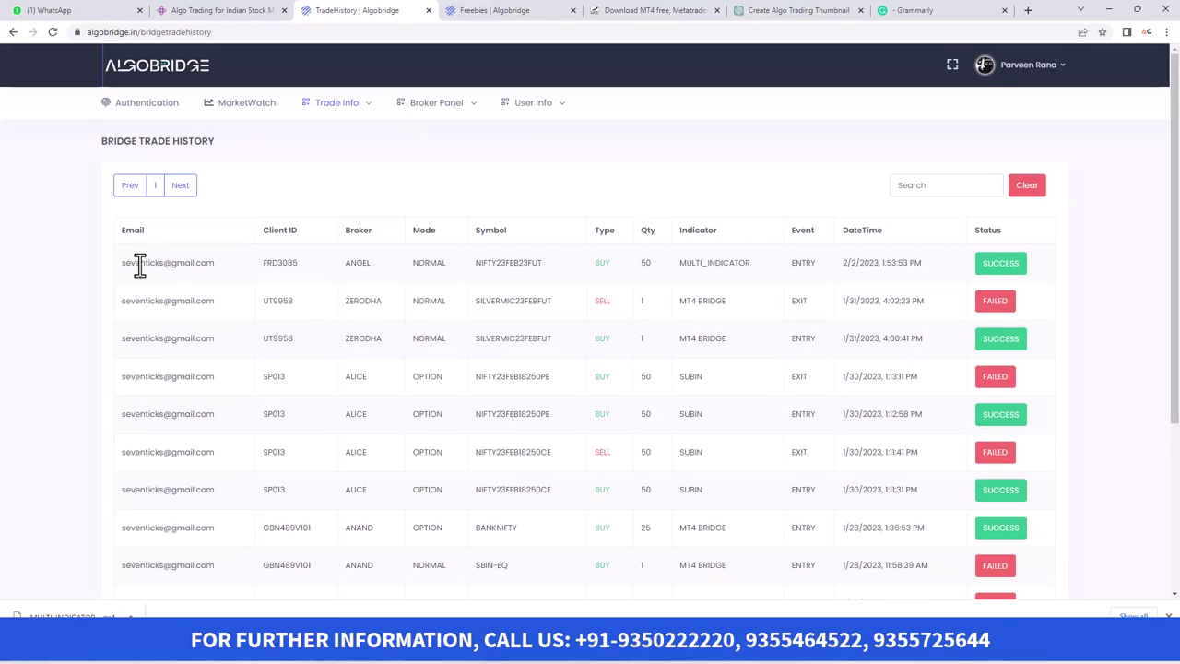
pyautogui.moveTo(123, 264); pyautogui.dragTo(213, 265)
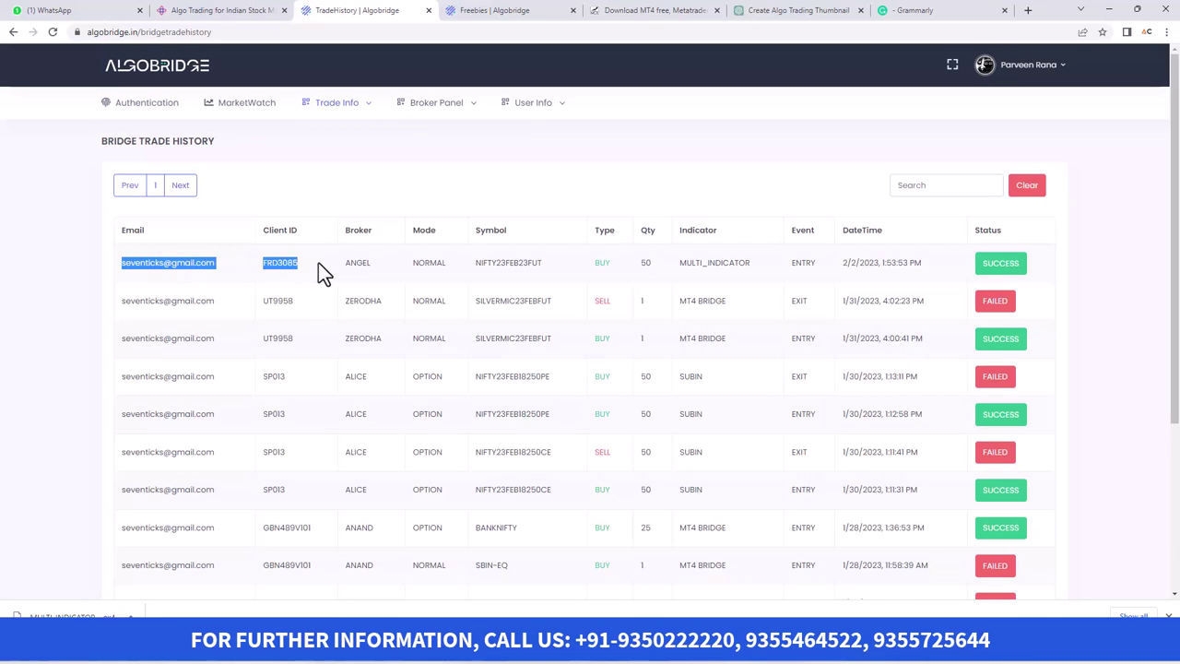
pyautogui.moveTo(417, 262); pyautogui.dragTo(762, 261)
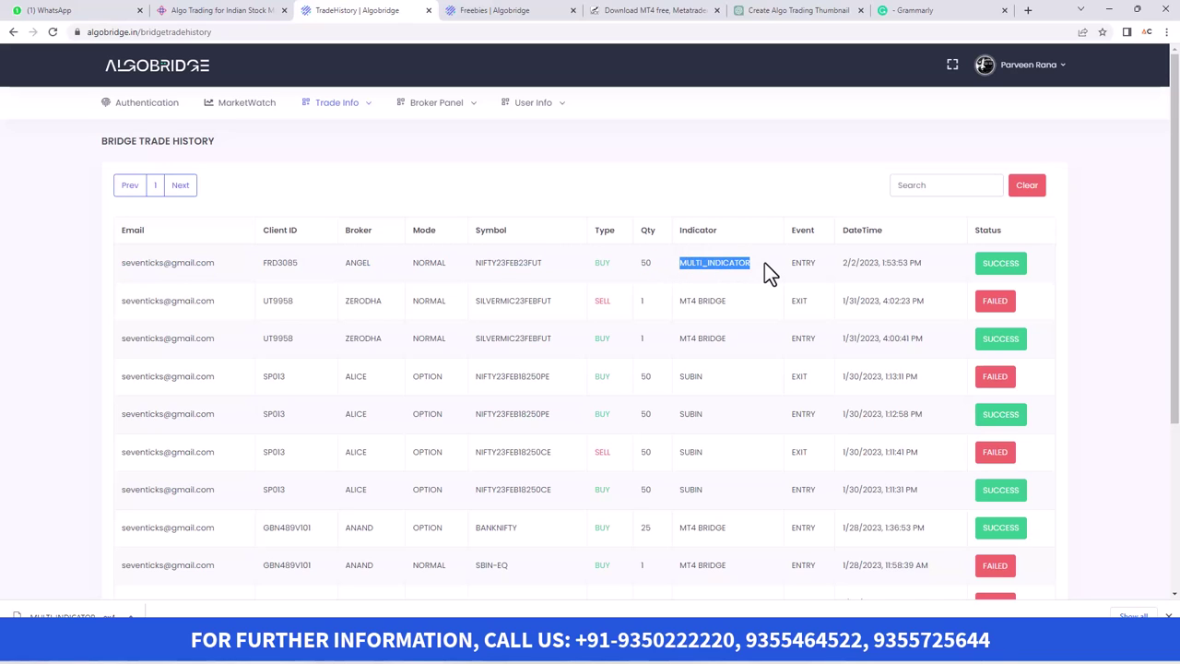
pyautogui.moveTo(790, 262); pyautogui.dragTo(911, 257)
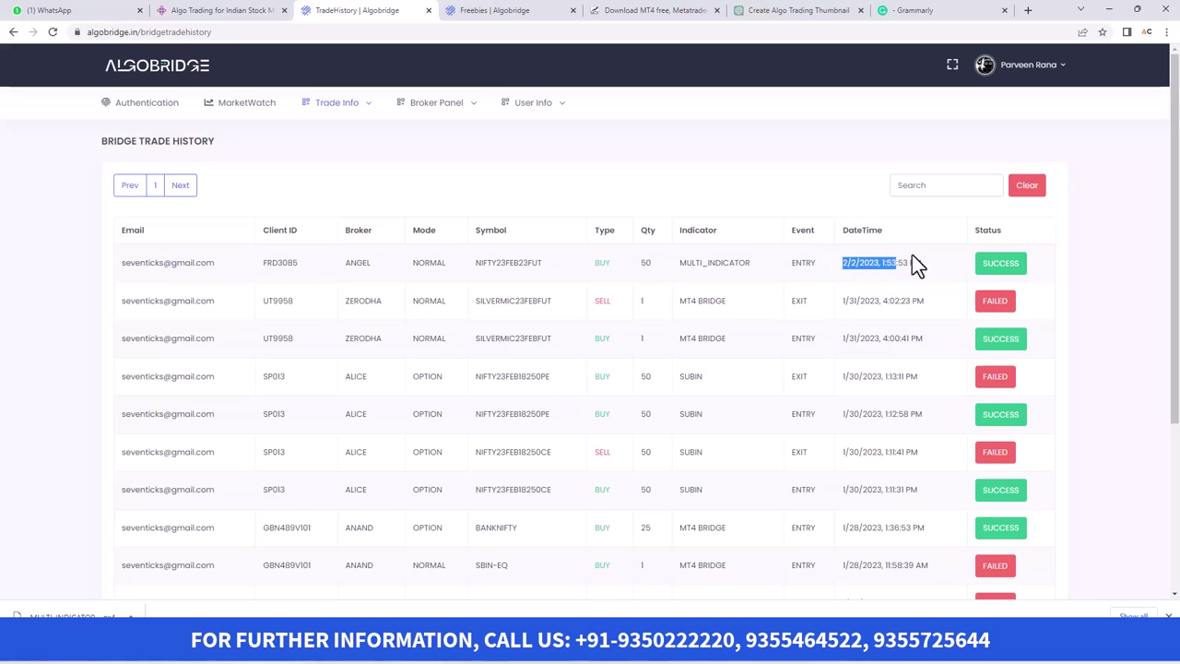
# Dismiss the BUY NIFTY alert in MetaTrader 4 and return to Algobridge.
pyautogui.click(529, 657)
pyautogui.click(658, 297)
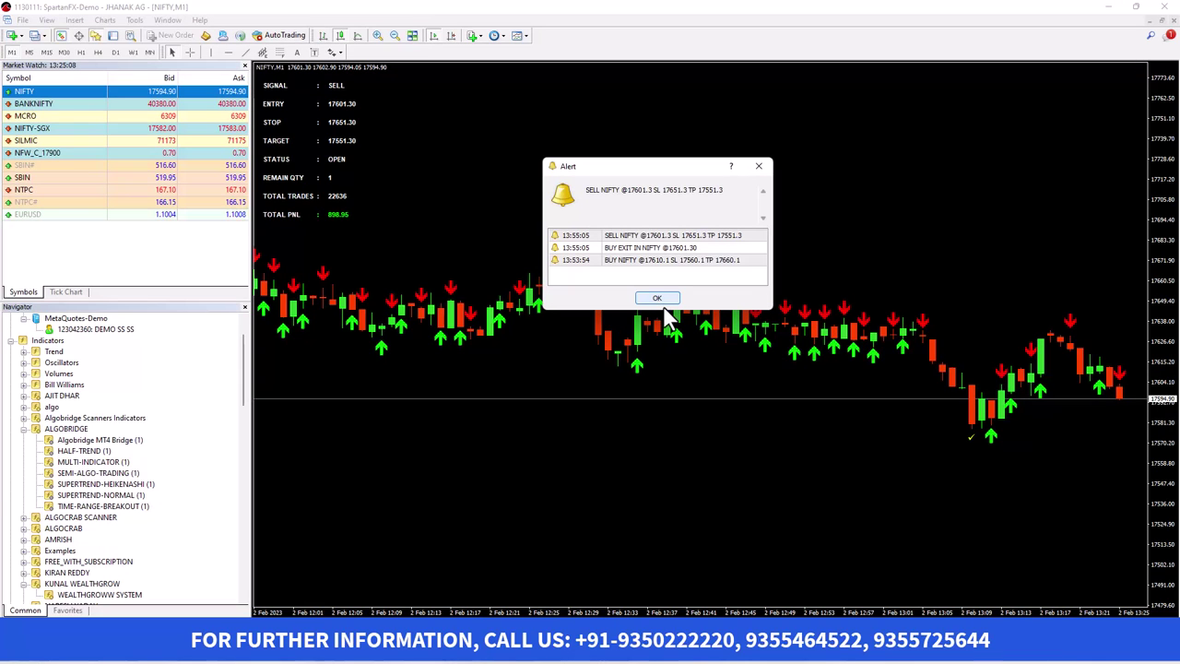
pyautogui.click(508, 658)
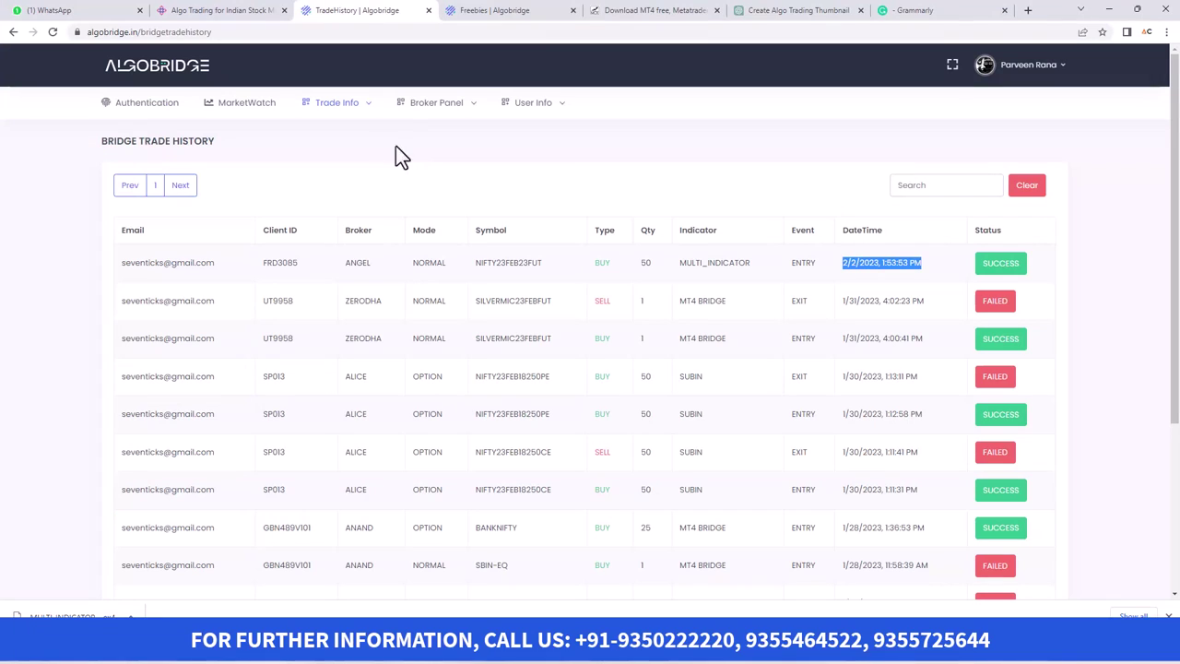
# Reload Bridge Trade History and highlight the BUY 50, SELL 50 VICE-VERSA and newest SELL 50 trades.
pyautogui.moveTo(380, 116)
pyautogui.click(346, 164)
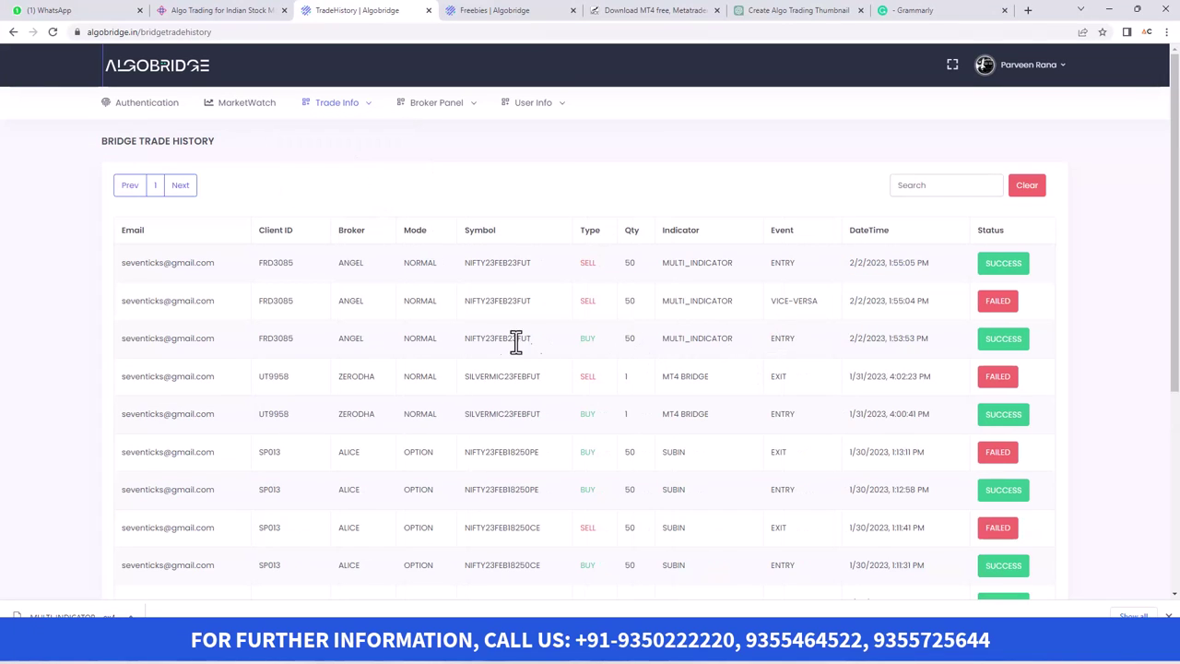
pyautogui.moveTo(597, 340); pyautogui.dragTo(765, 343)
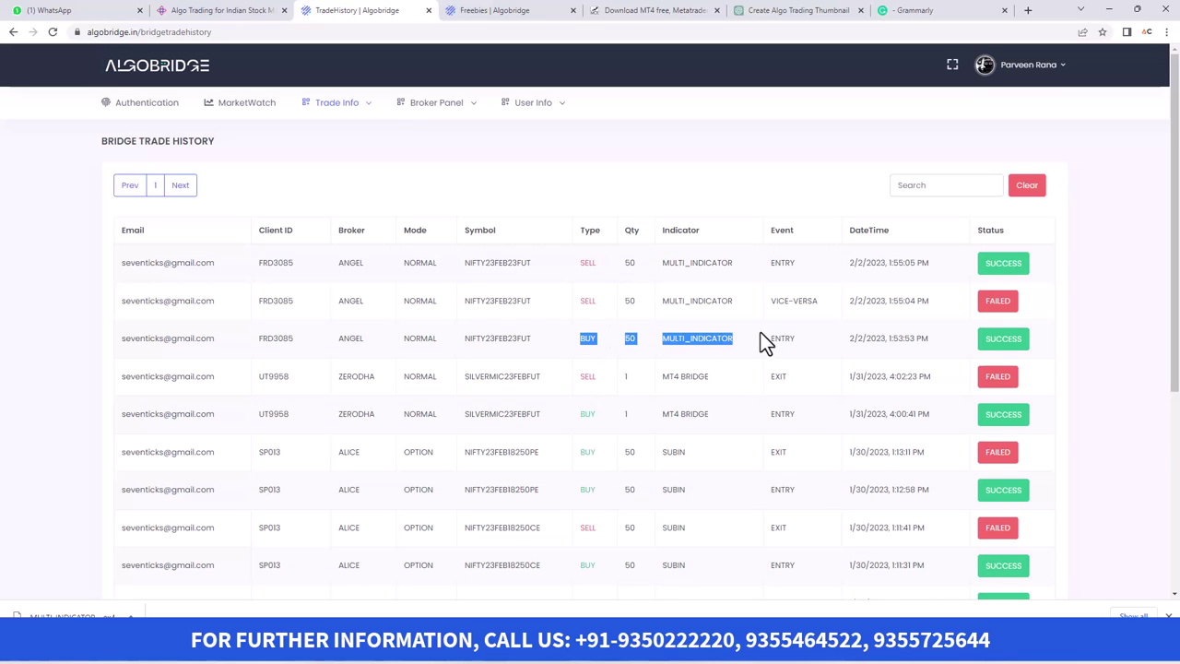
pyautogui.moveTo(578, 303); pyautogui.dragTo(740, 305)
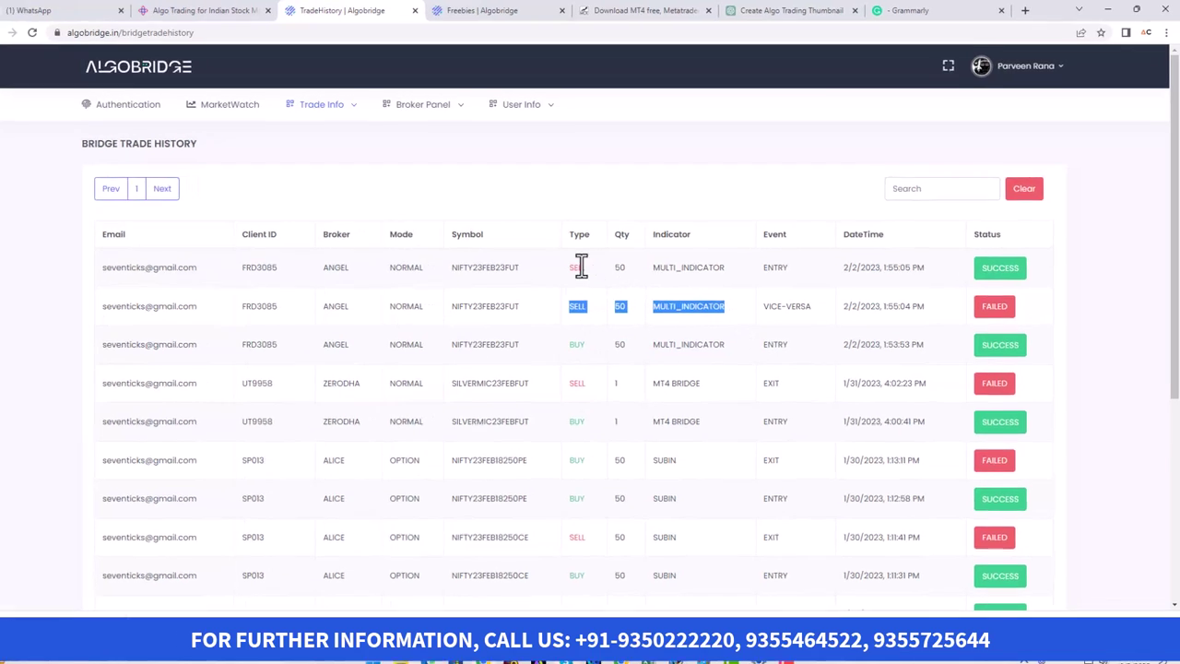
pyautogui.moveTo(571, 267); pyautogui.dragTo(698, 268)
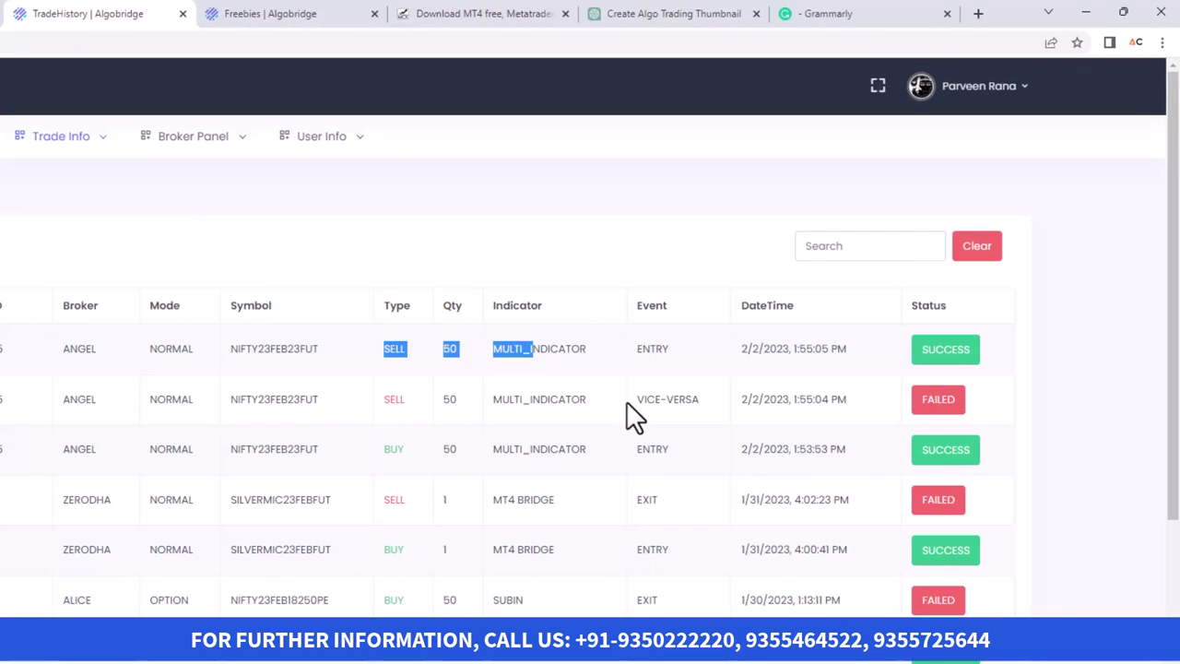
# Highlight the VICE-VERSA and ENTRY events and reveal the VICE-VERSA failure reason.
pyautogui.moveTo(763, 306); pyautogui.dragTo(779, 305)
pyautogui.moveTo(657, 399); pyautogui.dragTo(729, 414)
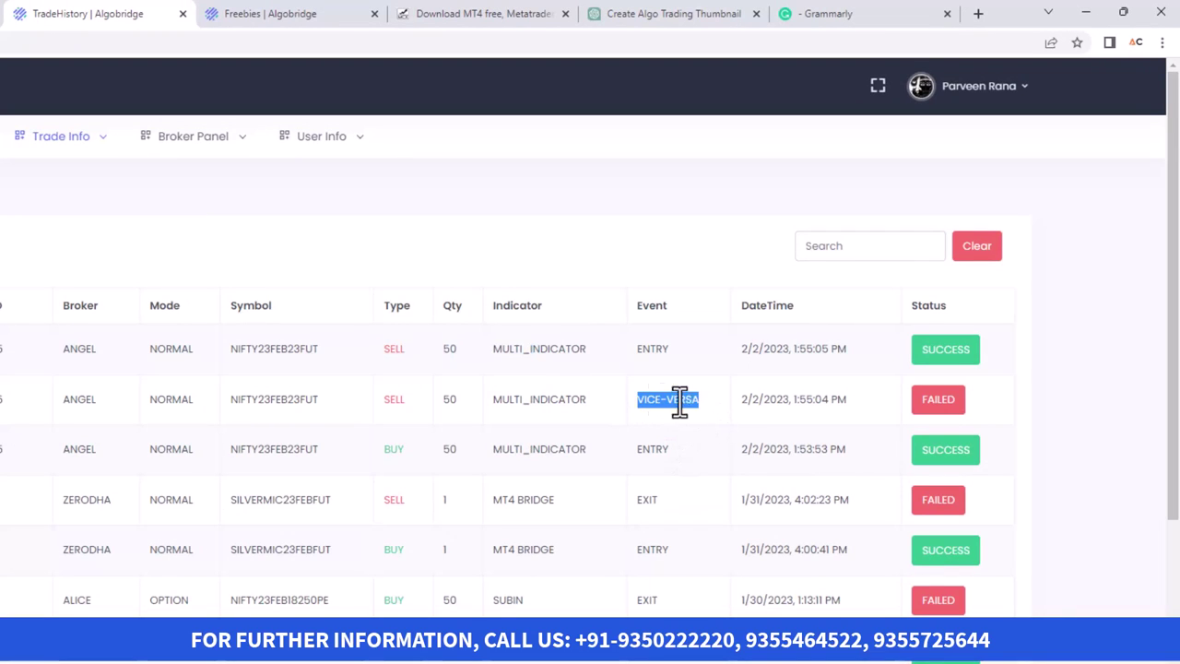
pyautogui.moveTo(637, 450); pyautogui.dragTo(663, 451)
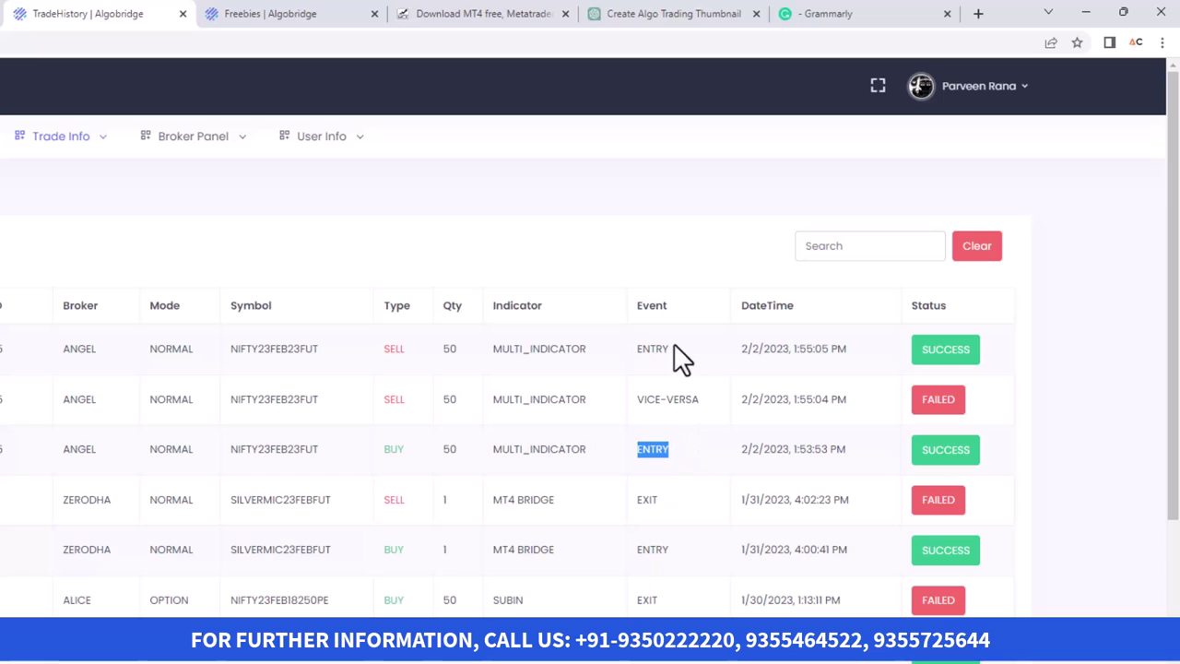
pyautogui.moveTo(672, 348); pyautogui.dragTo(630, 350)
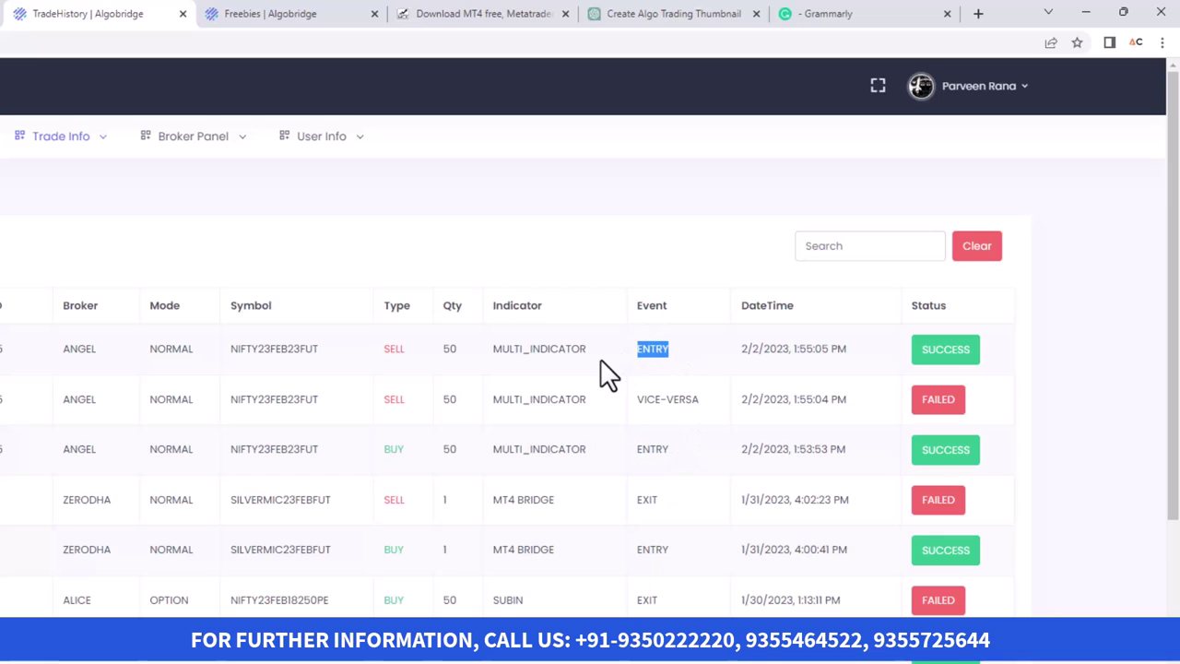
pyautogui.click(947, 420)
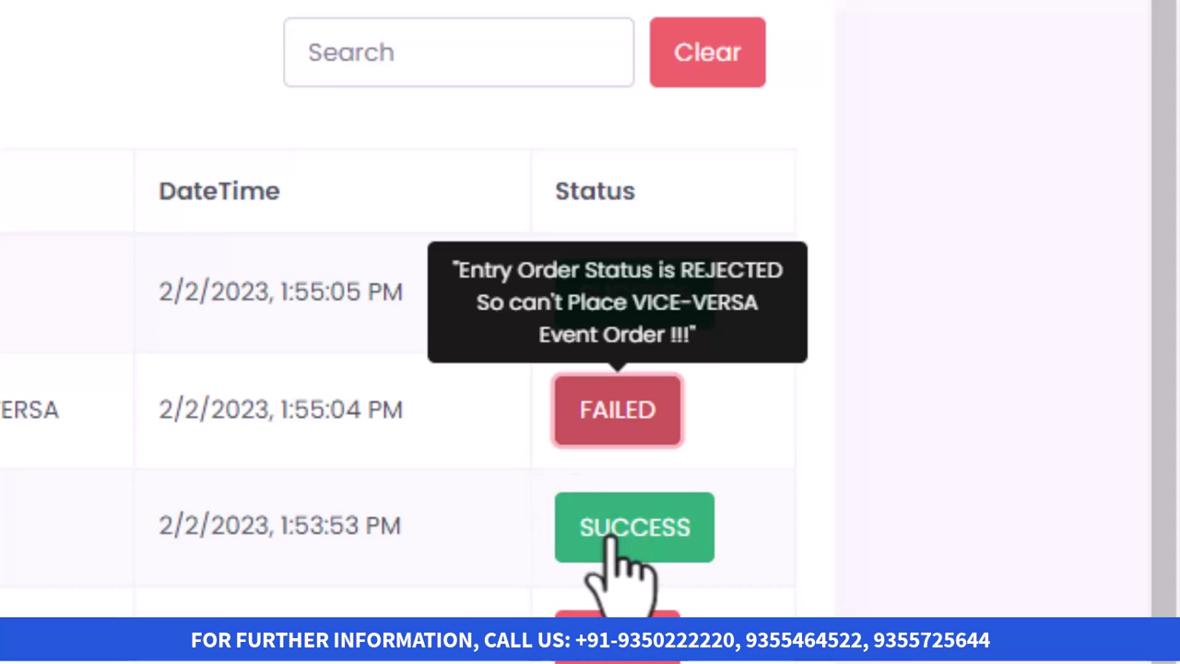
pyautogui.click(436, 103)
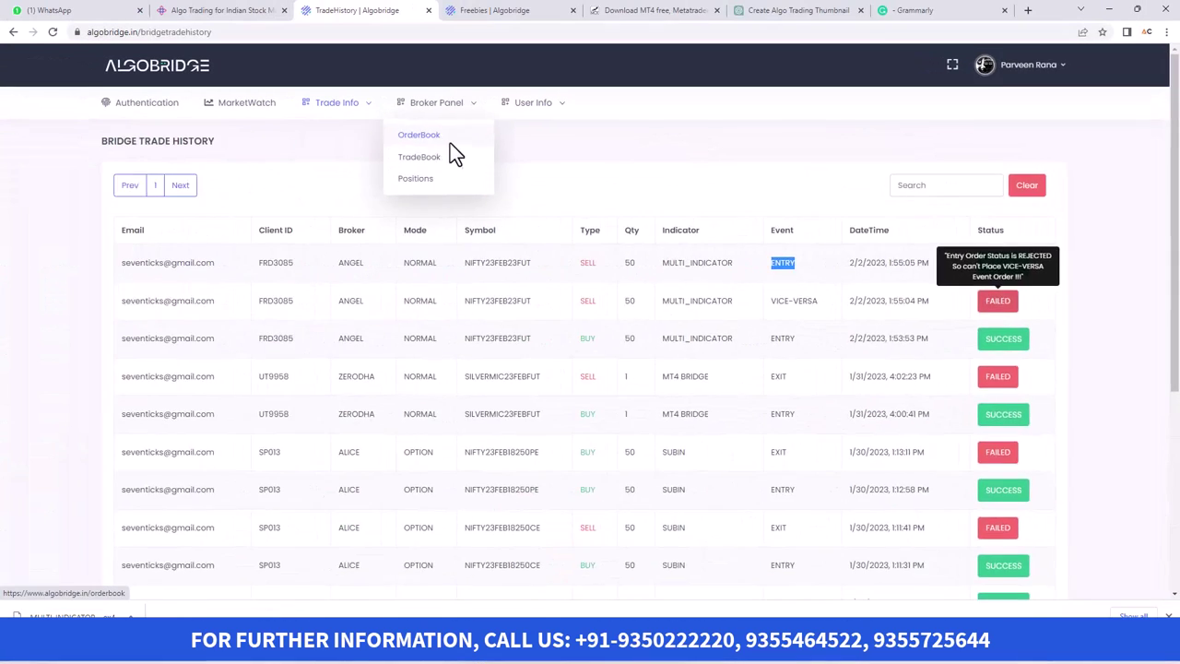
# View the rejected NIFTY23FEB23FUT orders in the OrderBook, then dismiss MetaTrader's SELL NIFTY alert.
pyautogui.click(451, 144)
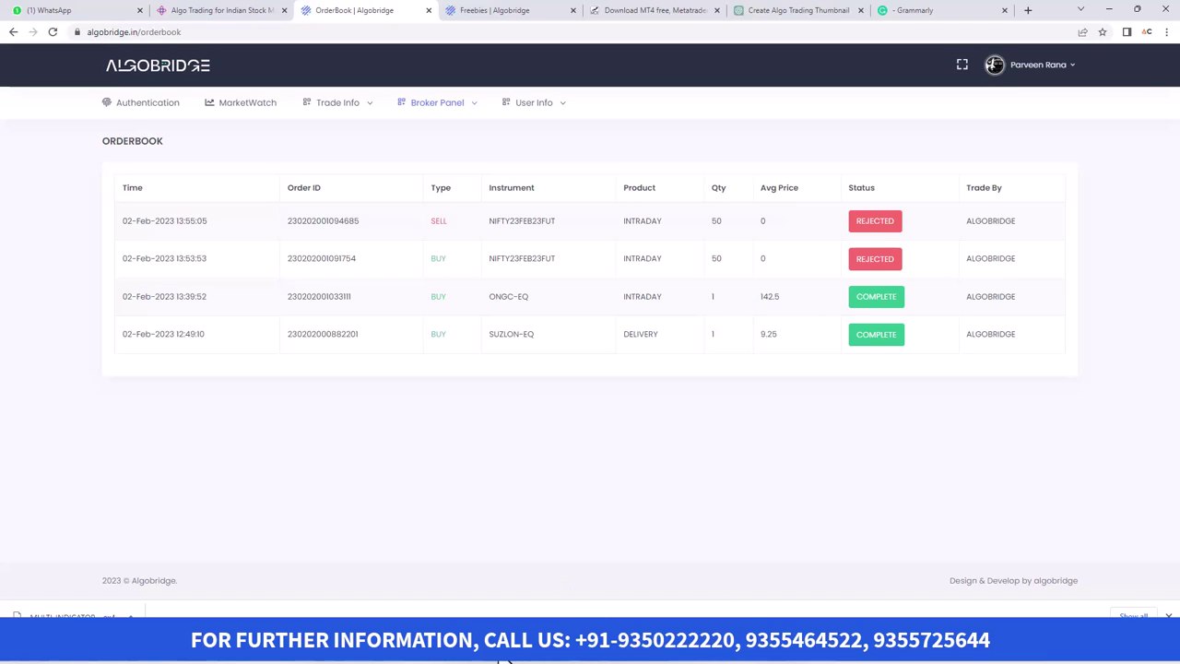
pyautogui.moveTo(503, 658)
pyautogui.click(520, 581)
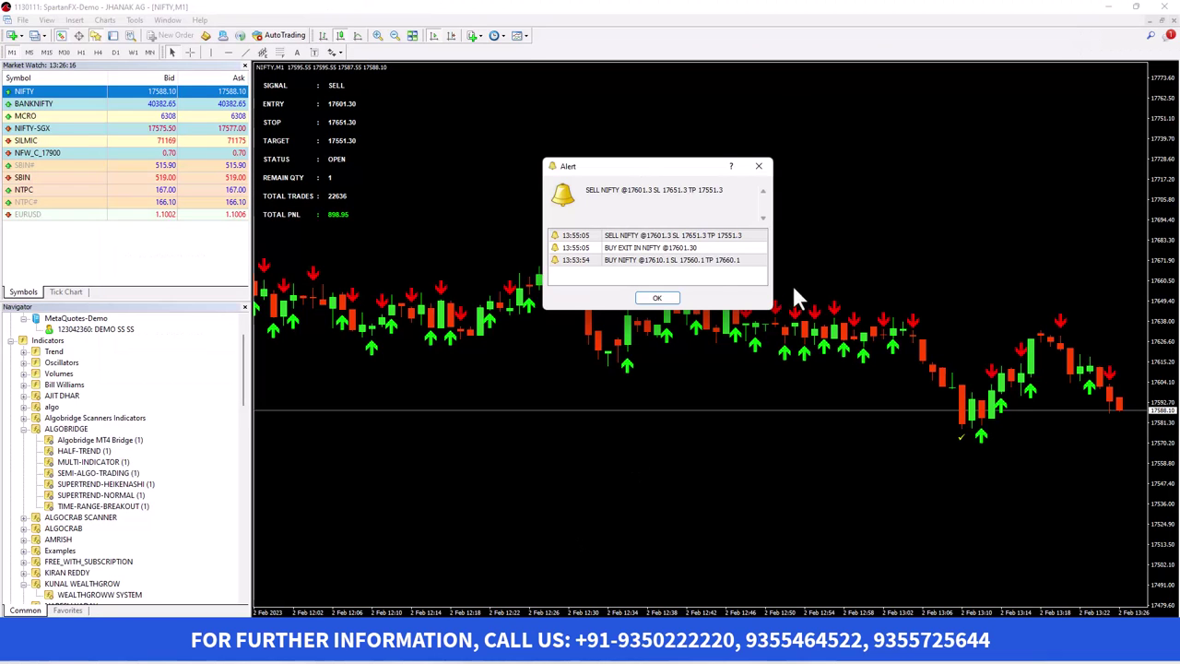
pyautogui.click(657, 297)
pyautogui.rightClick(643, 162)
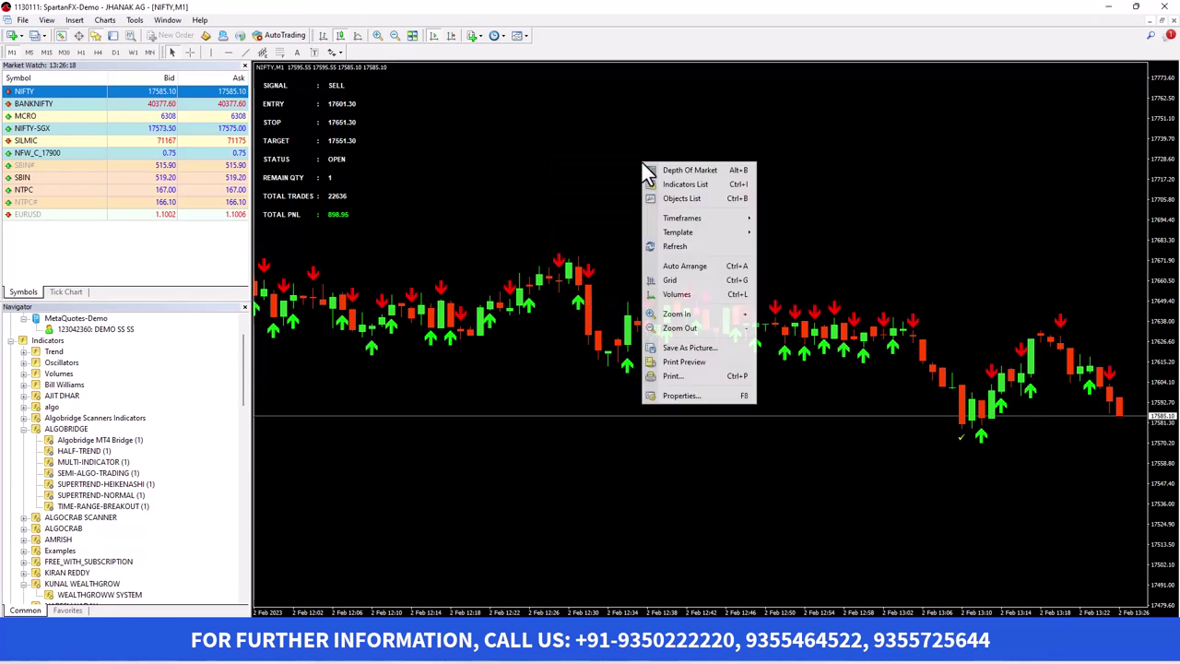